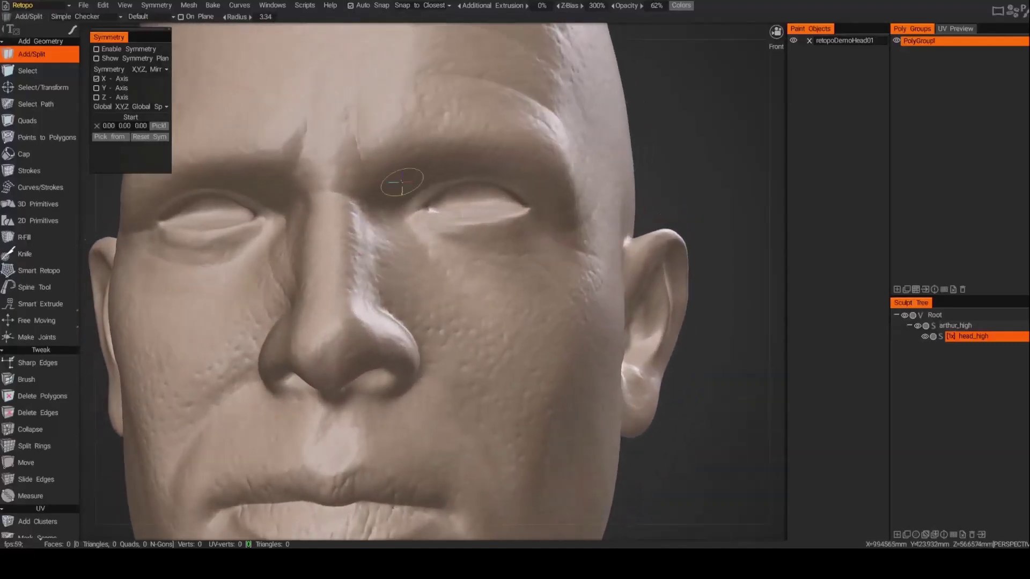
Draw an eye-loop stroke with Strokes and build it into a 16-quad ring around the eye.
left_click(29, 171)
scroll(231, 217, "down", 5)
scroll(349, 228, "up", 8)
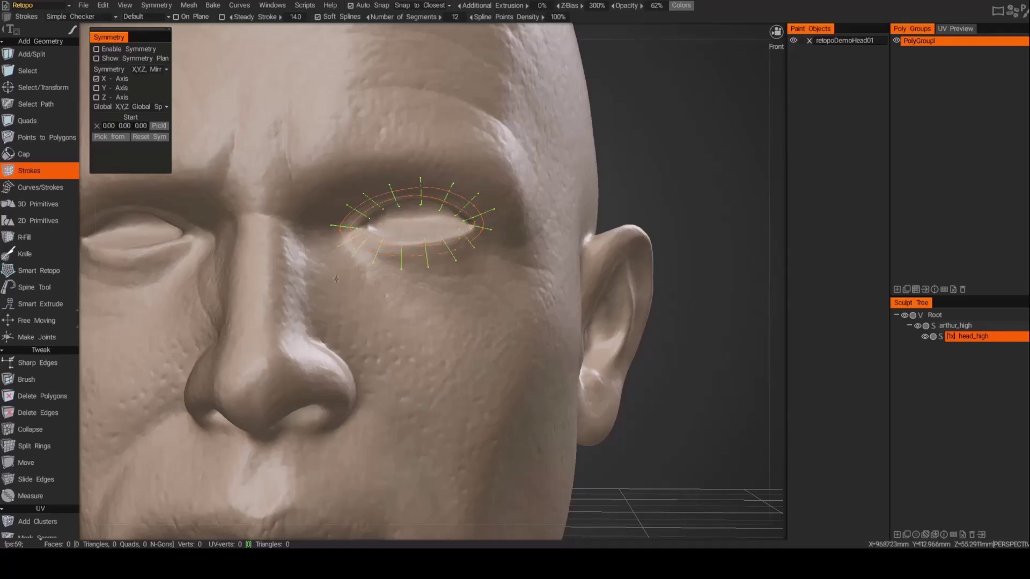
key("Return")
scroll(416, 225, "up", 4)
Place a point on an eye ring vertex, then drop it and return to Strokes.
key("p")
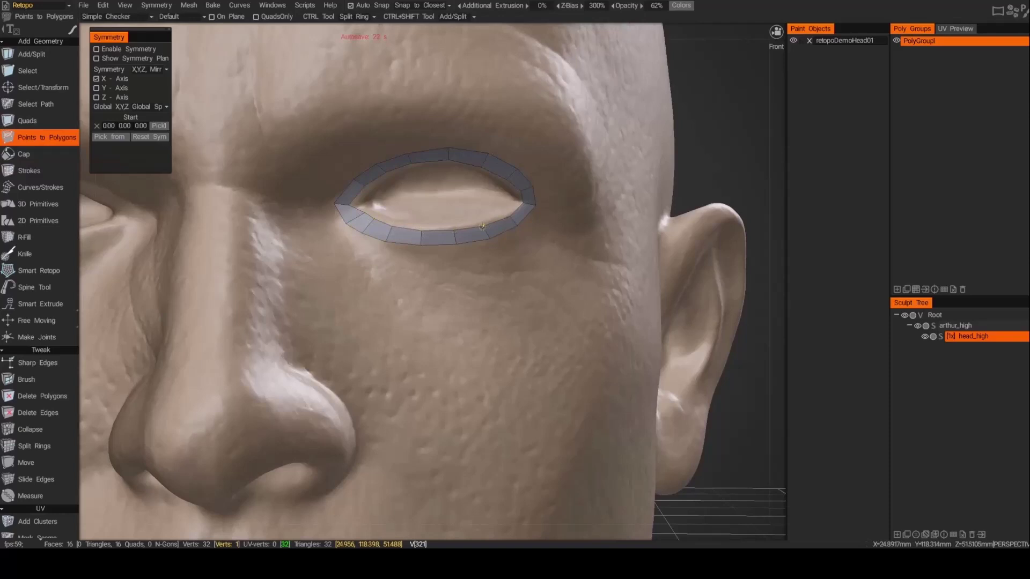
left_click(447, 160)
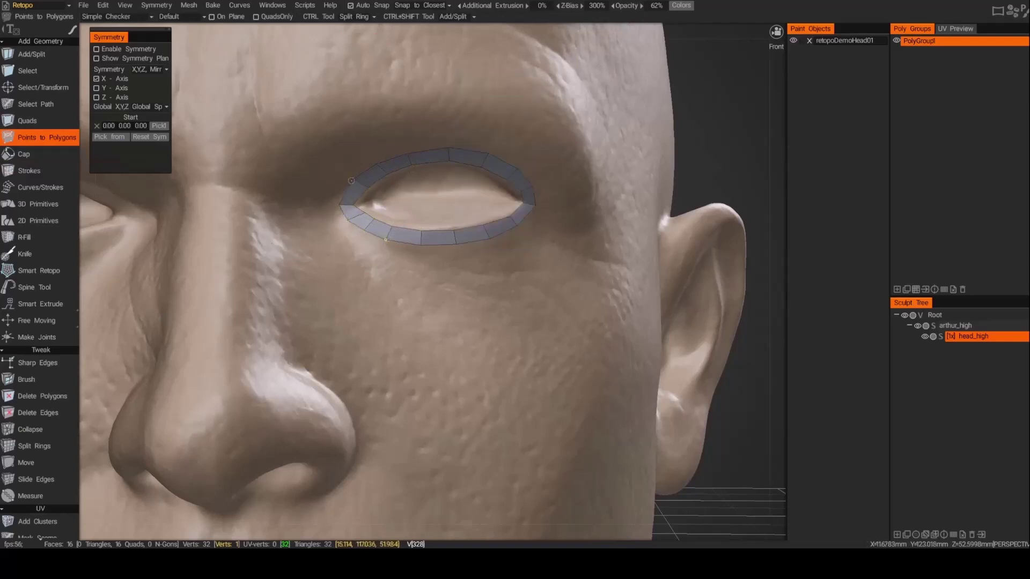
left_click_drag(373, 166, 334, 221, "alt")
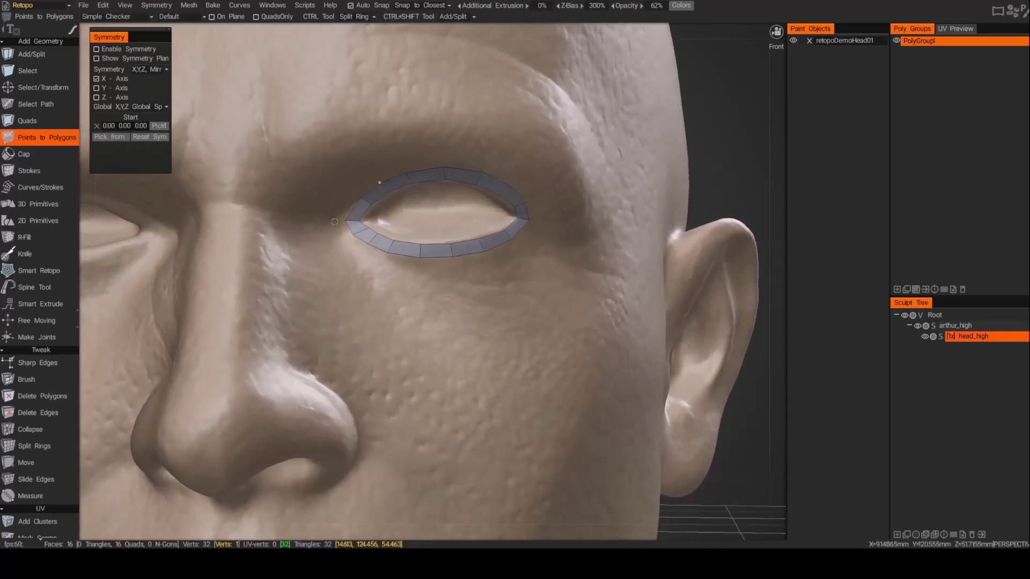
key("s")
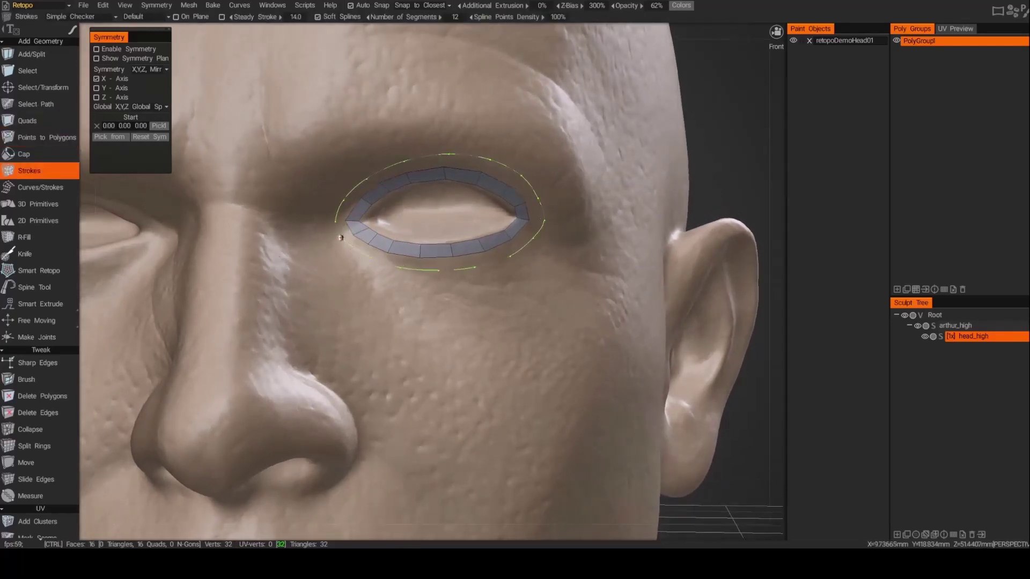
Draw a second loop around the first eye ring and build 16 more quads, reaching 32.
left_click_drag(321, 223, 326, 196)
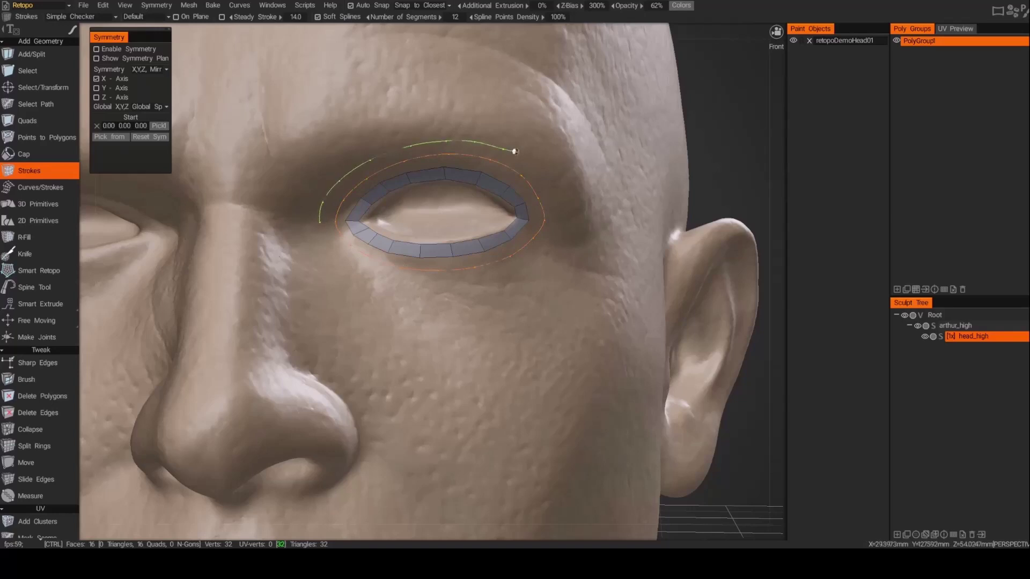
left_click_drag(326, 242, 312, 231, "ctrl")
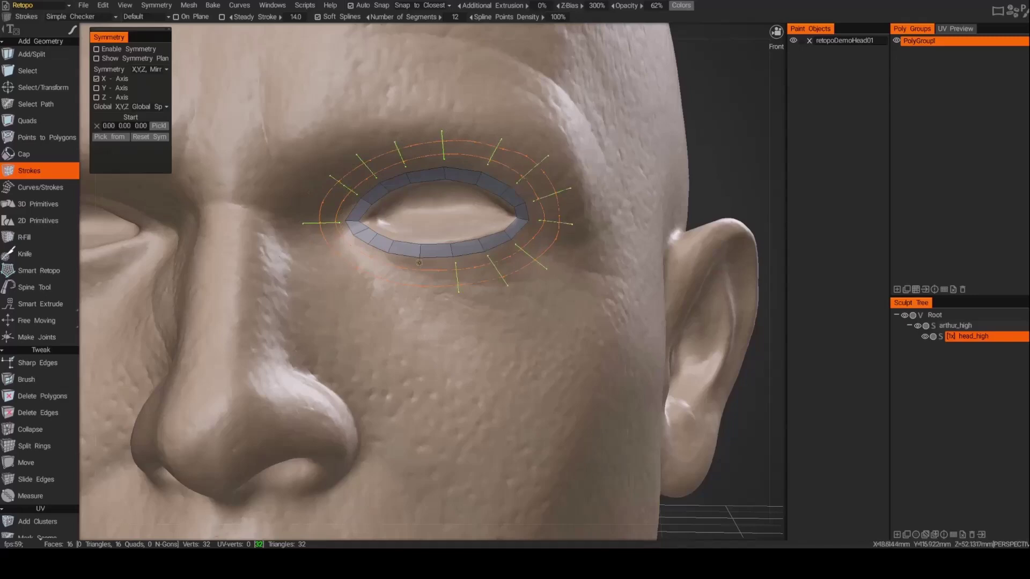
key("Return")
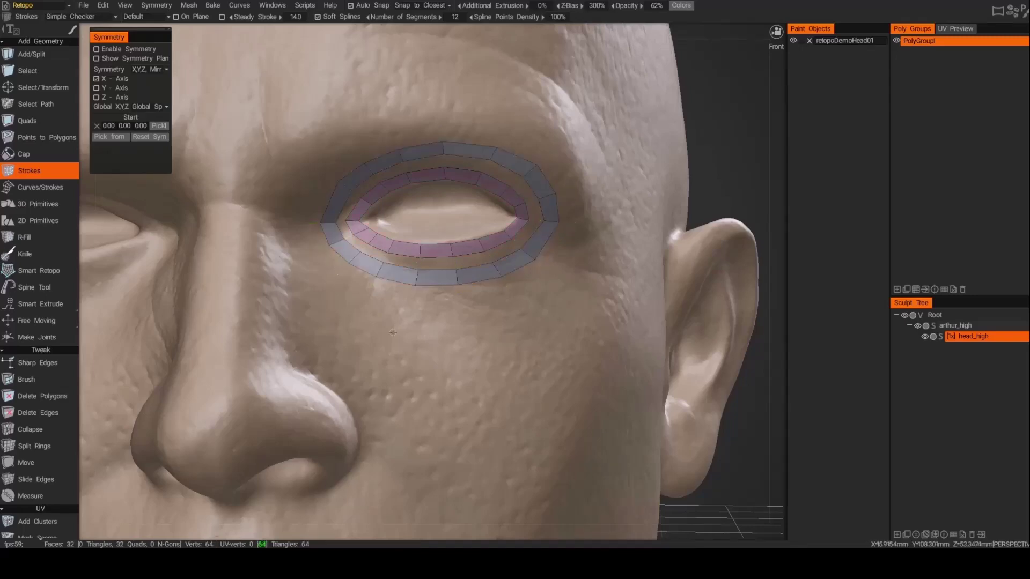
scroll(324, 260, "down", 2)
left_click_drag(325, 260, 280, 240, "alt")
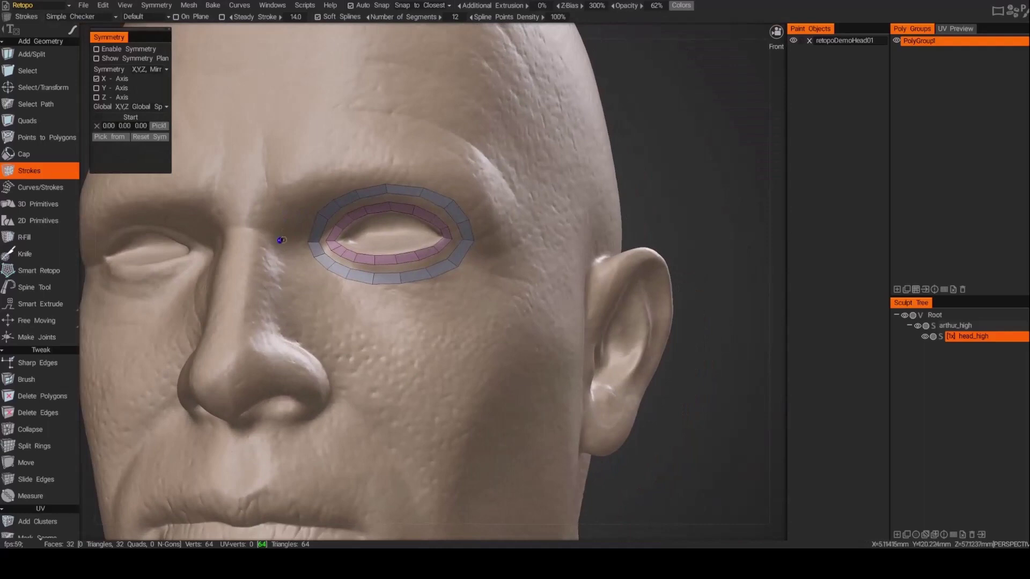
key("ctrl")
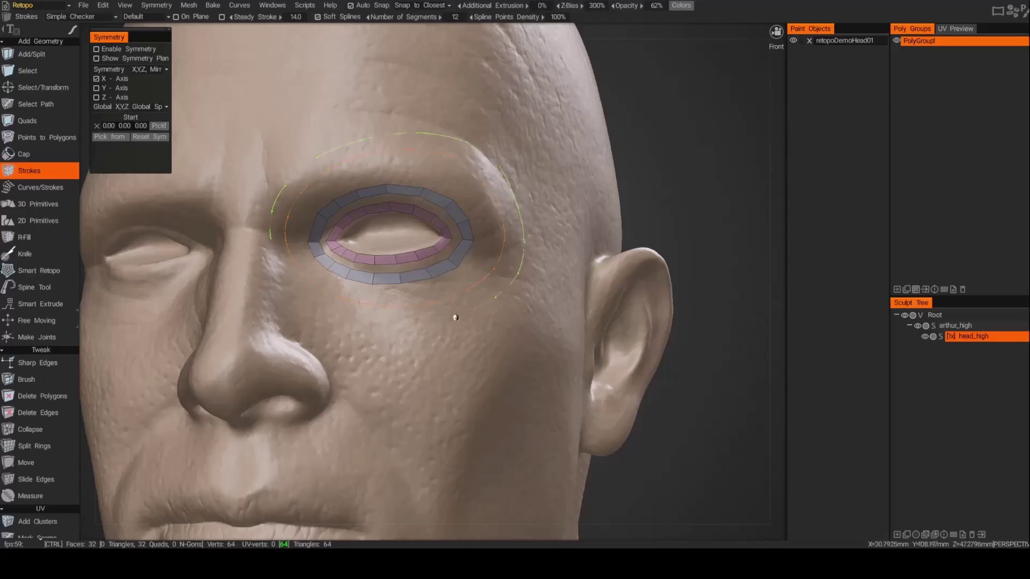
Convert the outer eye-socket loop into a third 16-quad ring, giving 48 quads.
left_click_drag(271, 238, 368, 221, "alt")
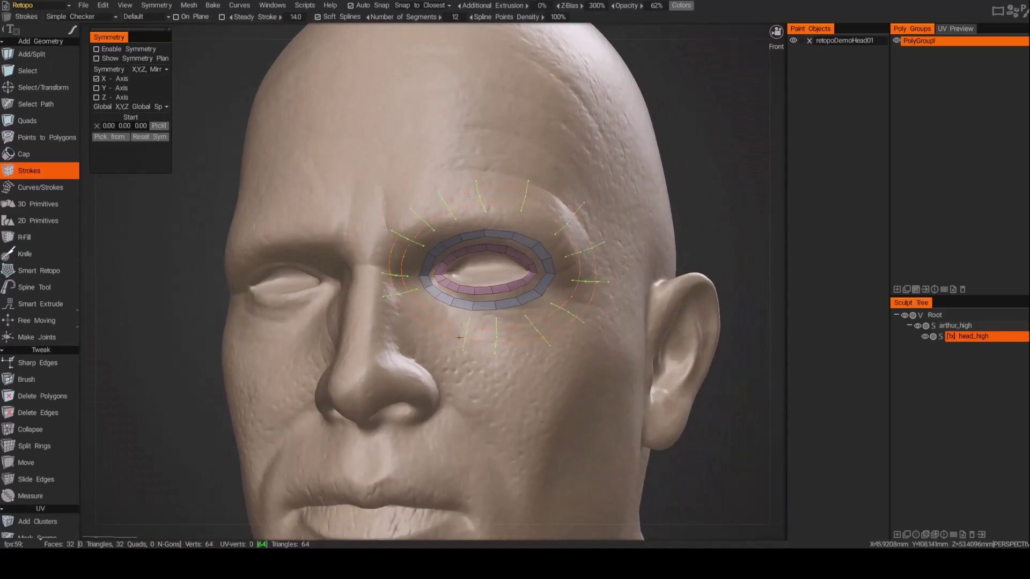
key("Return")
mouse_move(395, 340)
left_mouse_down("alt")
mouse_move(300, 343)
mouse_move(529, 317)
mouse_move(378, 174)
left_mouse_up("alt")
scroll(529, 316, "down", 3)
left_click_drag(393, 212, 379, 215, "alt")
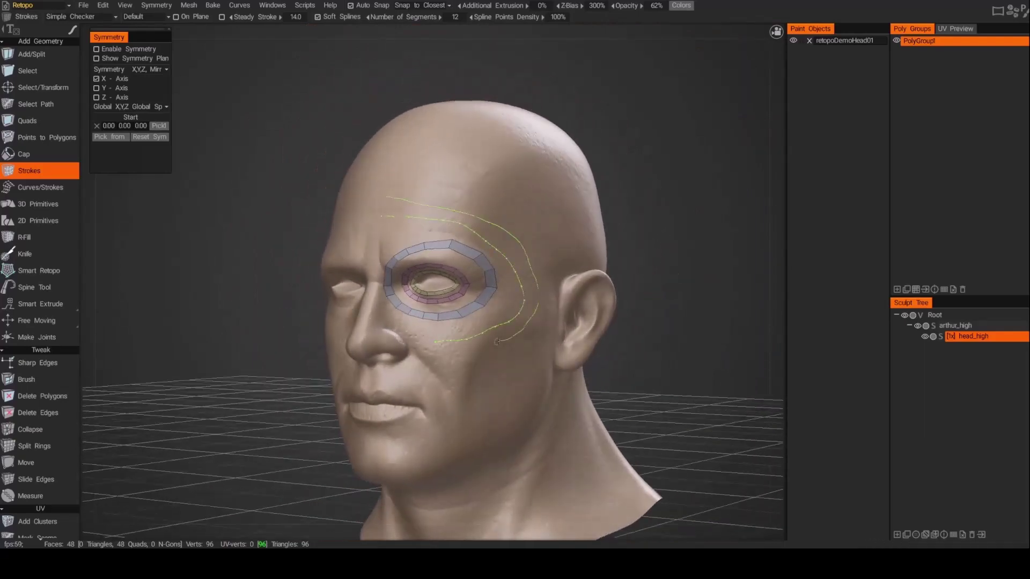
Turn the brow-to-cheek stroke pairs into a quad strip around the eye.
mouse_move(496, 342)
left_mouse_down("alt")
mouse_move(398, 201)
mouse_move(442, 213)
left_mouse_up("alt")
left_click_drag(498, 237, 505, 259, "alt")
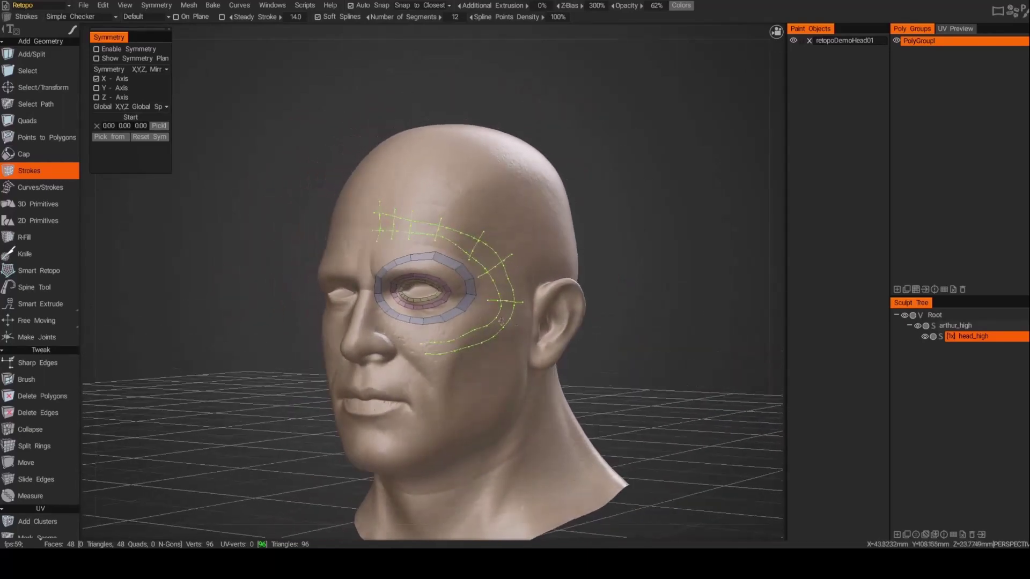
mouse_move(502, 321)
left_mouse_down("alt")
mouse_move(429, 268)
mouse_move(419, 244)
mouse_move(459, 319)
mouse_move(423, 343)
mouse_move(381, 272)
mouse_move(405, 277)
mouse_move(436, 338)
left_mouse_up("alt")
key("Return")
Extend the cheek strip with four more quads using the Quads tool.
key("q")
left_click(427, 351)
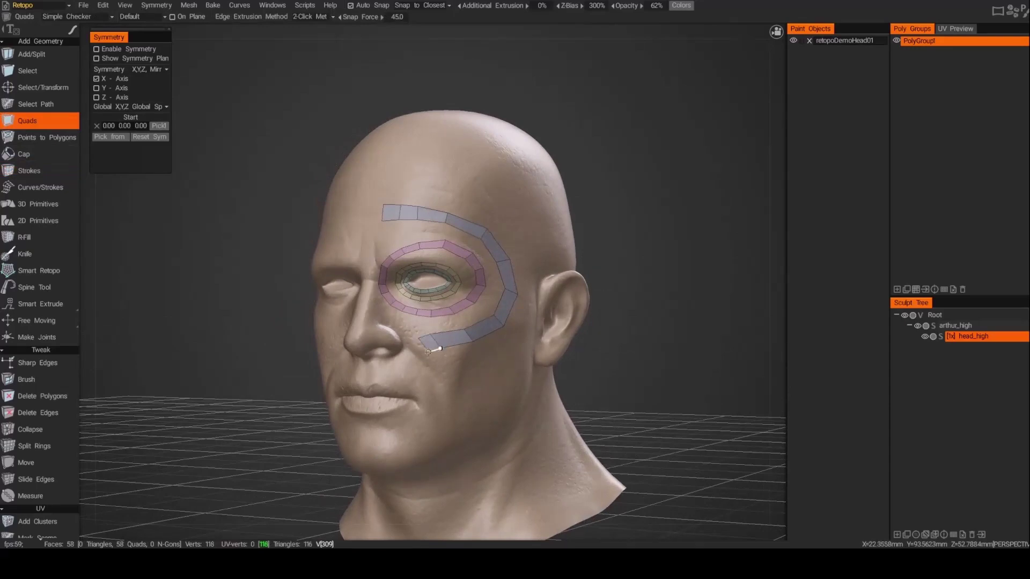
left_click(415, 324)
left_click(397, 320)
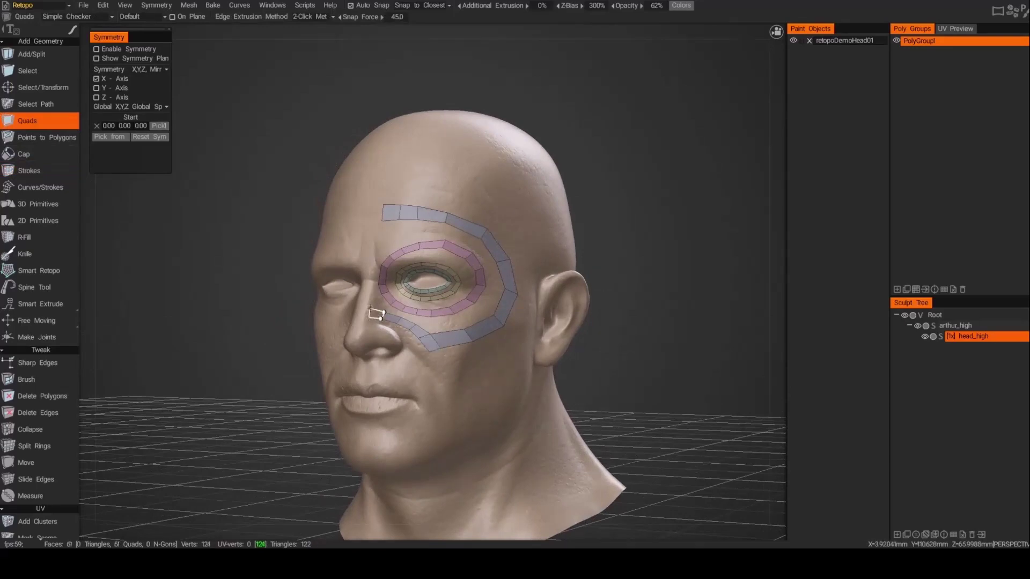
left_click_drag(398, 321, 375, 314, "alt")
left_click(386, 321)
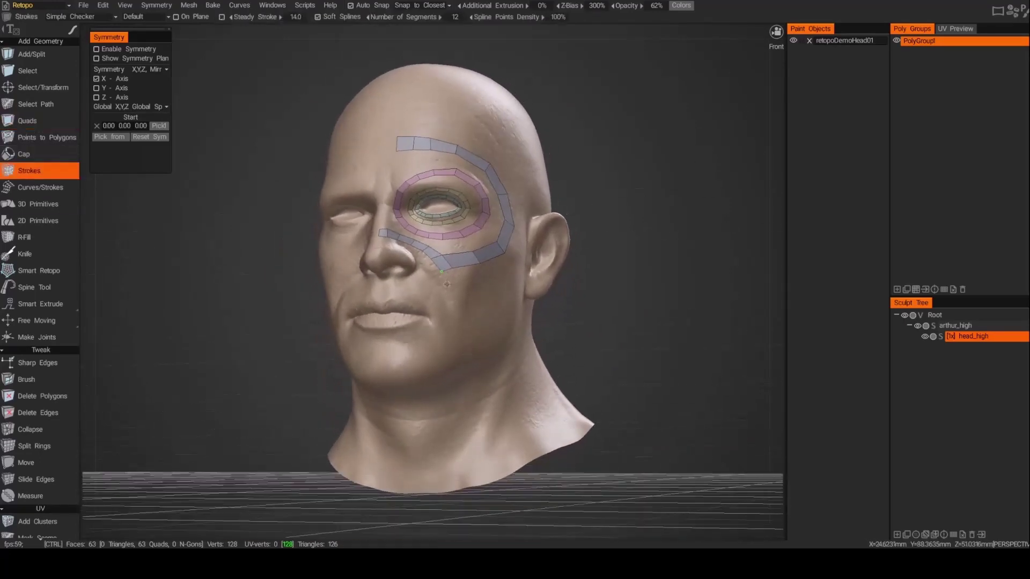
Draw two strokes from the cheek strip down to the chin and build them into quads.
left_click_drag(441, 272, 452, 303, "ctrl")
left_click_drag(453, 268, 465, 324, "ctrl")
left_click_drag(395, 382, 397, 382, "ctrl")
mouse_move(397, 382)
left_mouse_down("alt")
mouse_move(566, 288)
mouse_move(592, 286)
left_mouse_up("alt")
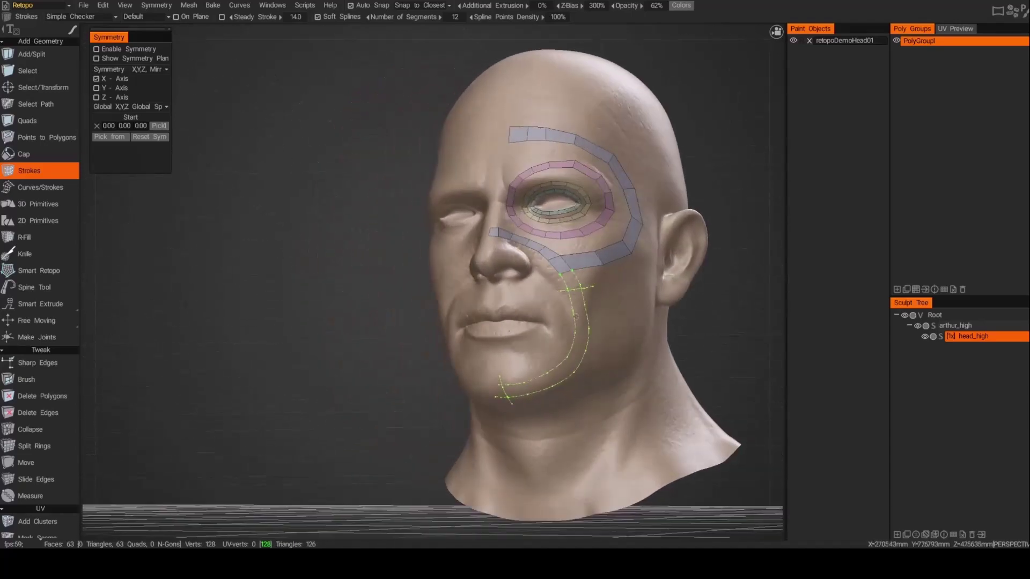
mouse_move(565, 343)
left_mouse_down("alt")
mouse_move(542, 351)
mouse_move(504, 252)
mouse_move(459, 187)
left_mouse_up("alt")
key("Return")
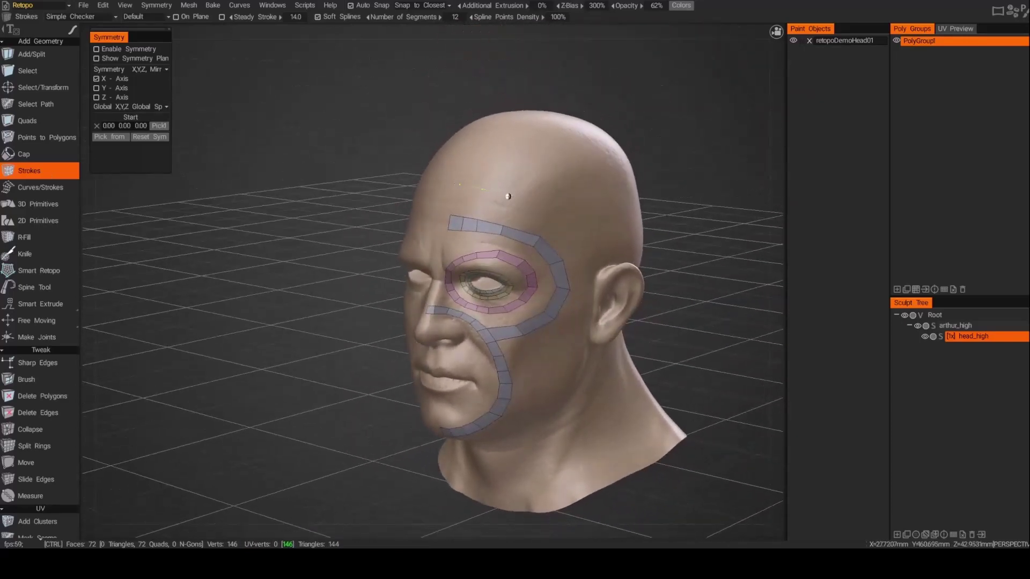
Finish the temple stroke onto the jaw and build it into a polygon strip.
left_click(568, 370)
left_click_drag(569, 384, 362, 352, "alt")
key("Return")
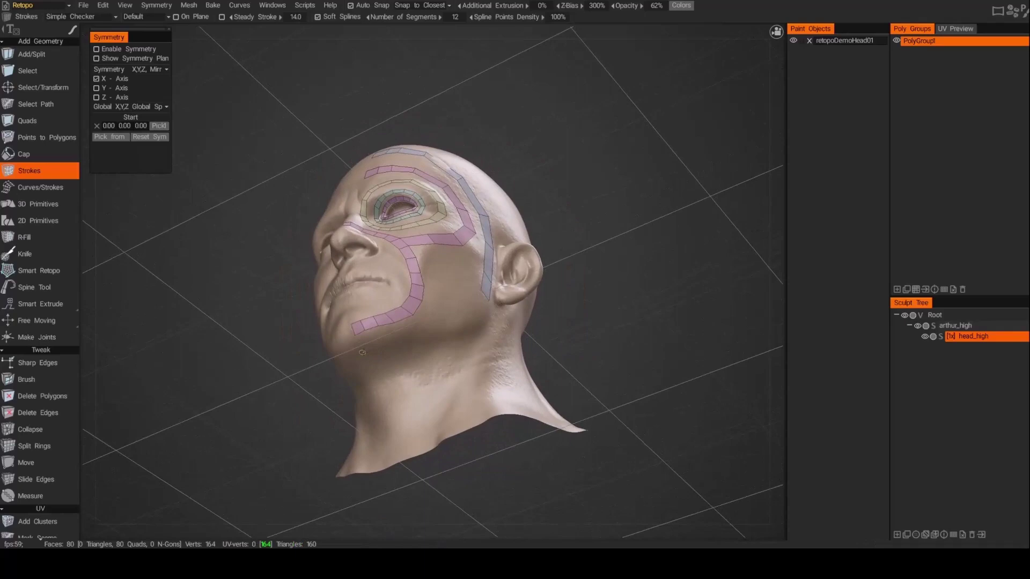
Draw a jaw-line stroke plus two crossing strokes near the chin and build the polygons.
left_click_drag(454, 315, 355, 359, "alt")
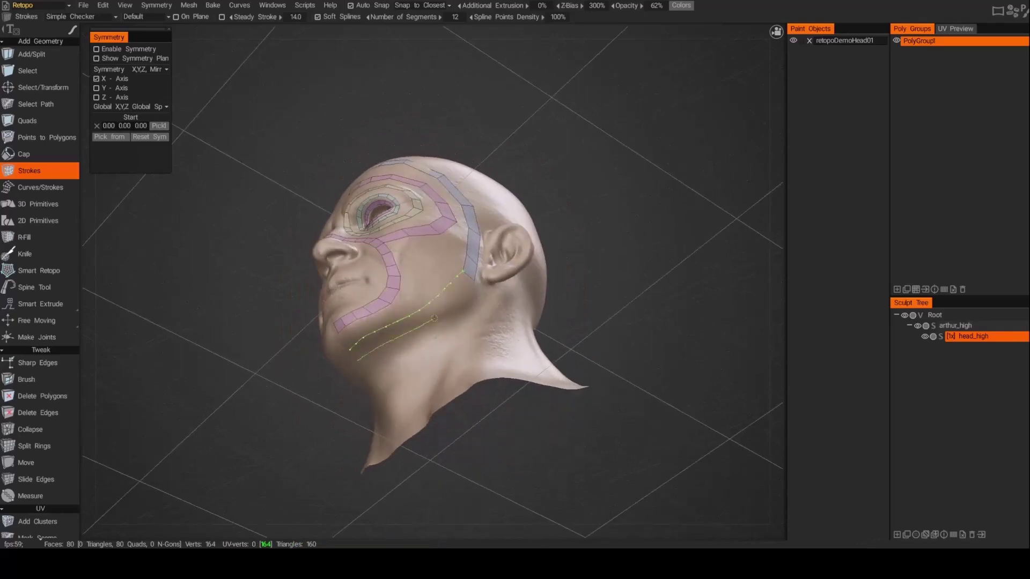
left_click_drag(434, 318, 376, 360, "alt")
mouse_move(381, 328)
left_mouse_down()
mouse_move(392, 356)
mouse_move(392, 324)
mouse_move(503, 320)
mouse_move(494, 330)
mouse_move(450, 285)
left_mouse_up()
key("Return")
Merge the stray jaw vertex, add a quad near the ear and delete the unfinished triangle.
key("p")
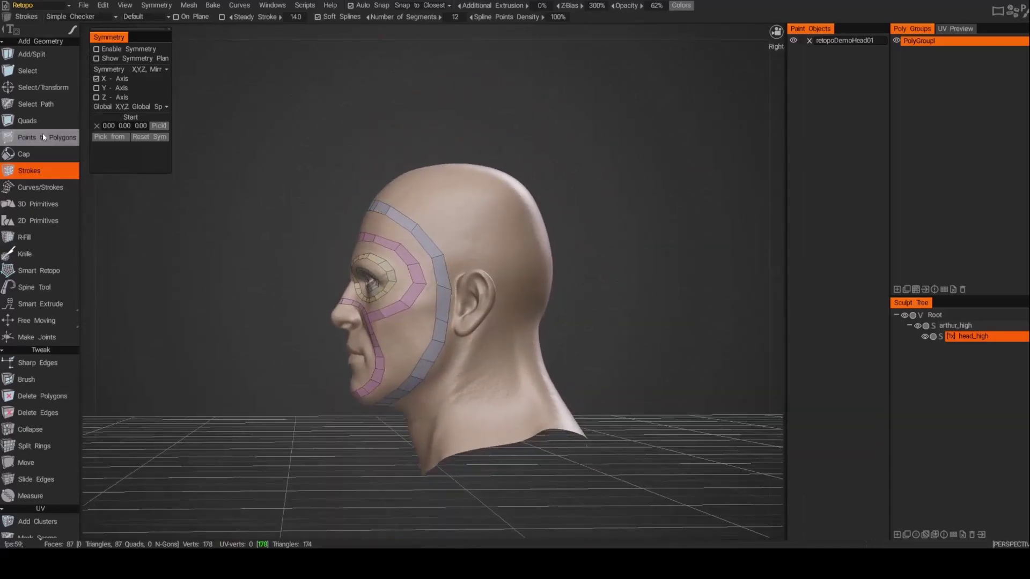
mouse_move(436, 276)
left_mouse_down()
mouse_move(445, 274)
mouse_move(422, 263)
left_mouse_up()
key("q")
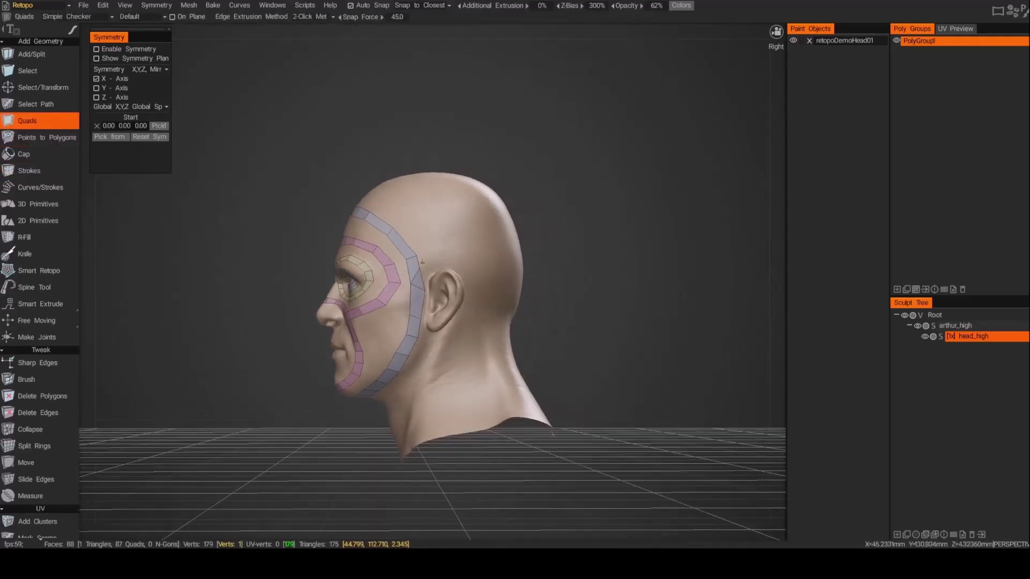
left_click(440, 251)
left_click(34, 395)
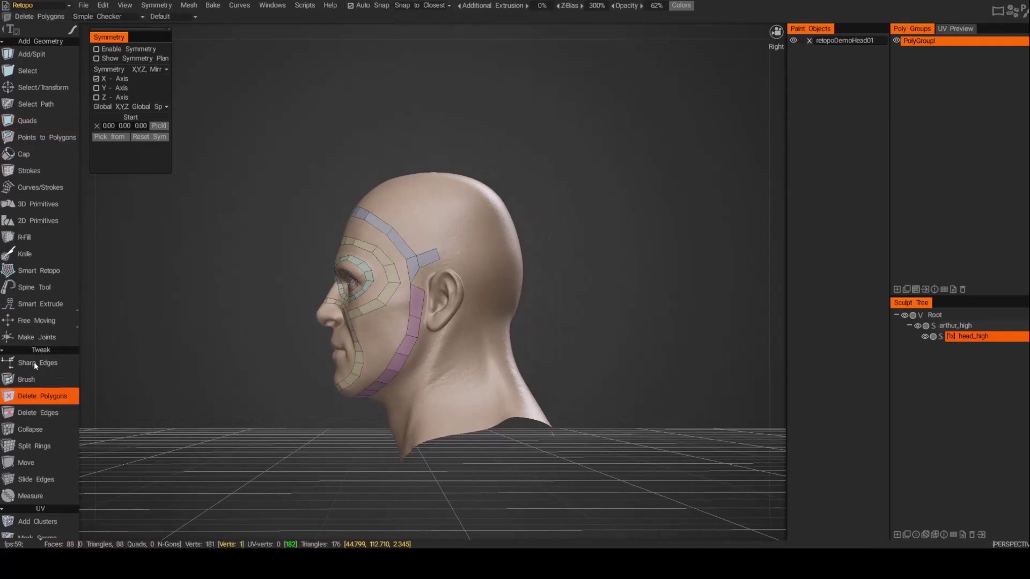
left_click(27, 120)
scroll(394, 292, "up", 3)
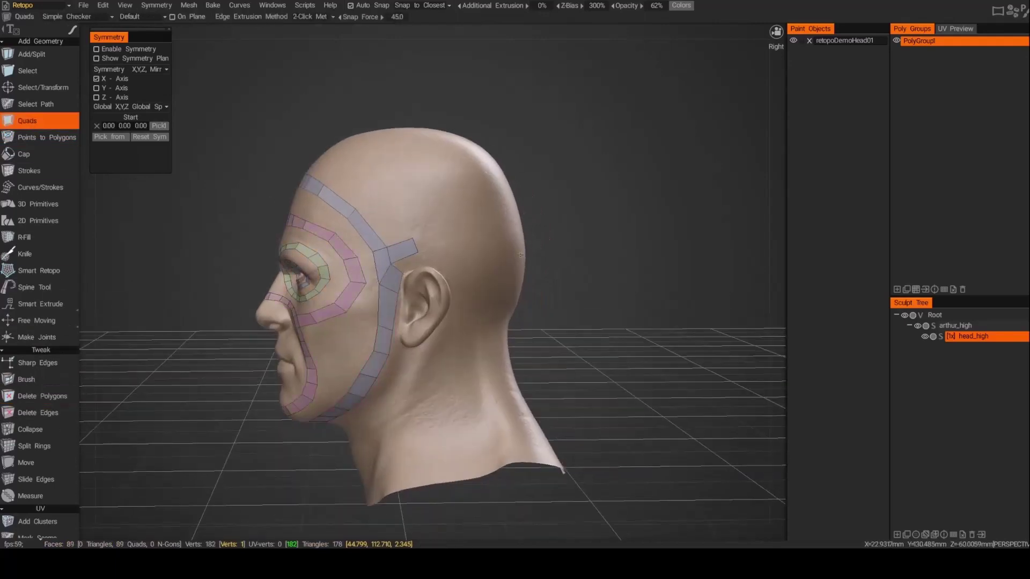
left_click_drag(455, 284, 542, 284, "alt")
left_click(34, 395)
Draw two strokes from the cheek edge over the ear and build a quad strip.
left_click(27, 171)
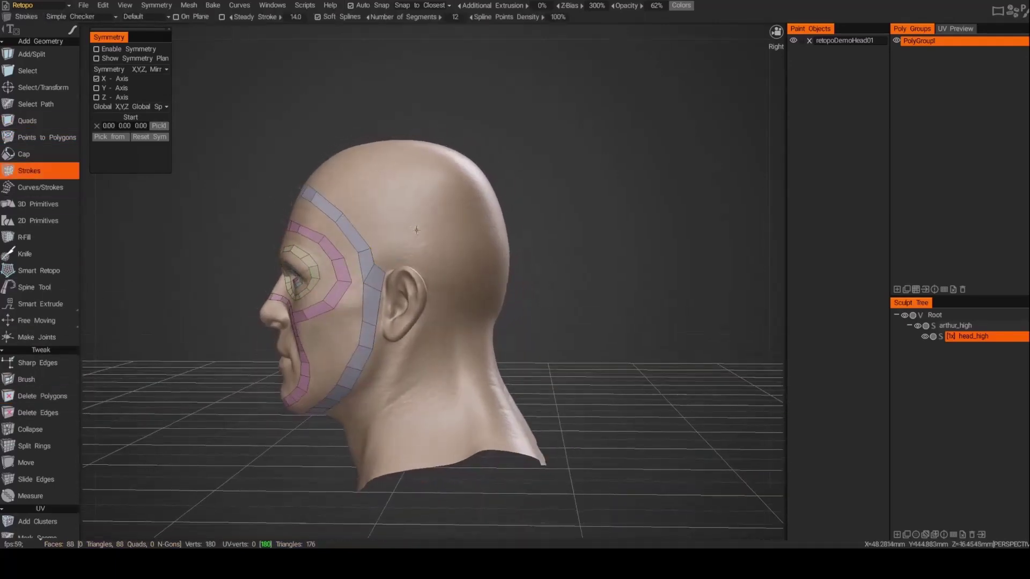
mouse_move(344, 258)
left_mouse_down()
mouse_move(398, 234)
mouse_move(509, 252)
mouse_move(378, 251)
mouse_move(405, 292)
mouse_move(417, 359)
mouse_move(586, 262)
left_mouse_up()
key("ctrl")
left_click(460, 255)
key("Return")
Stroke across the back of the head and commit it as a quad strip, reaching 99 quads.
scroll(414, 246, "up", 3)
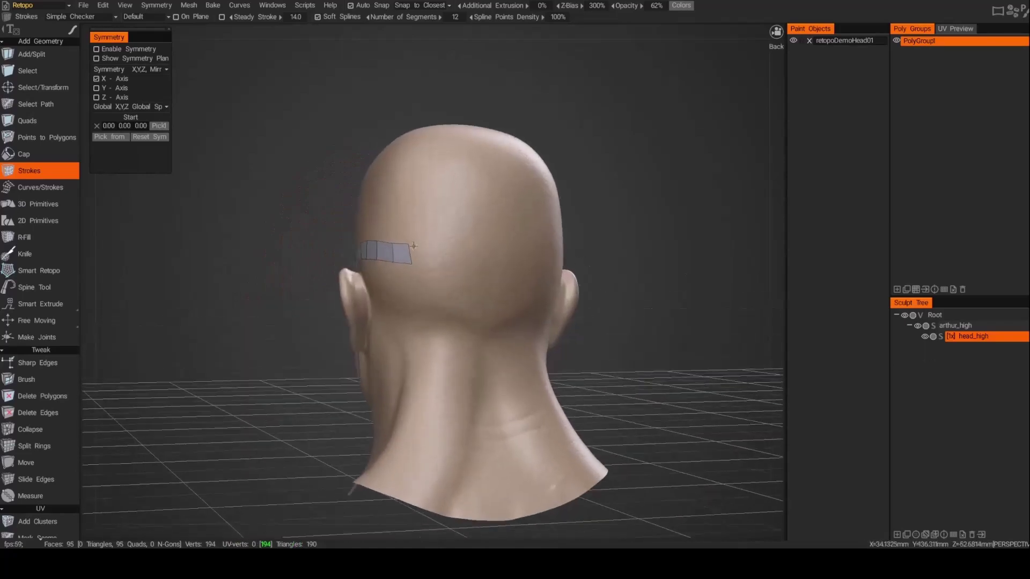
mouse_move(413, 246)
left_mouse_down()
mouse_move(495, 243)
mouse_move(446, 276)
mouse_move(608, 328)
mouse_move(340, 268)
mouse_move(263, 272)
mouse_move(327, 274)
left_mouse_up()
key("Return")
Add new quads along the side of the nose with the Quads tool.
left_click(27, 120)
scroll(180, 50, "up", 5)
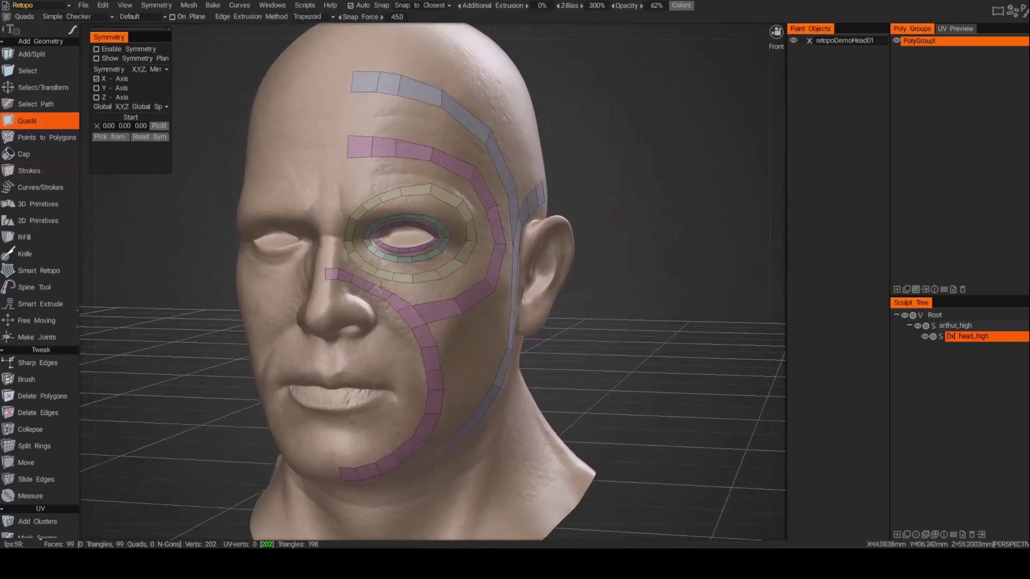
left_click(49, 55)
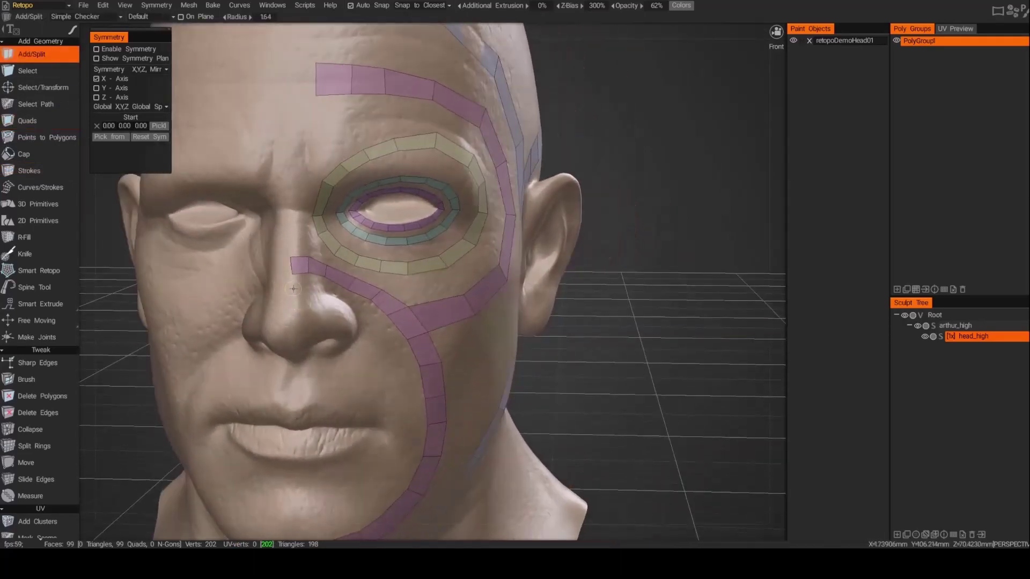
left_click(26, 120)
left_click_drag(375, 300, 315, 346, "alt")
left_click(320, 283)
left_click(325, 293)
left_click(325, 284)
Wrap quads under the nostril and delete a stray quad on the nose loop.
left_click(301, 340)
left_click(290, 351)
scroll(316, 346, "up", 4)
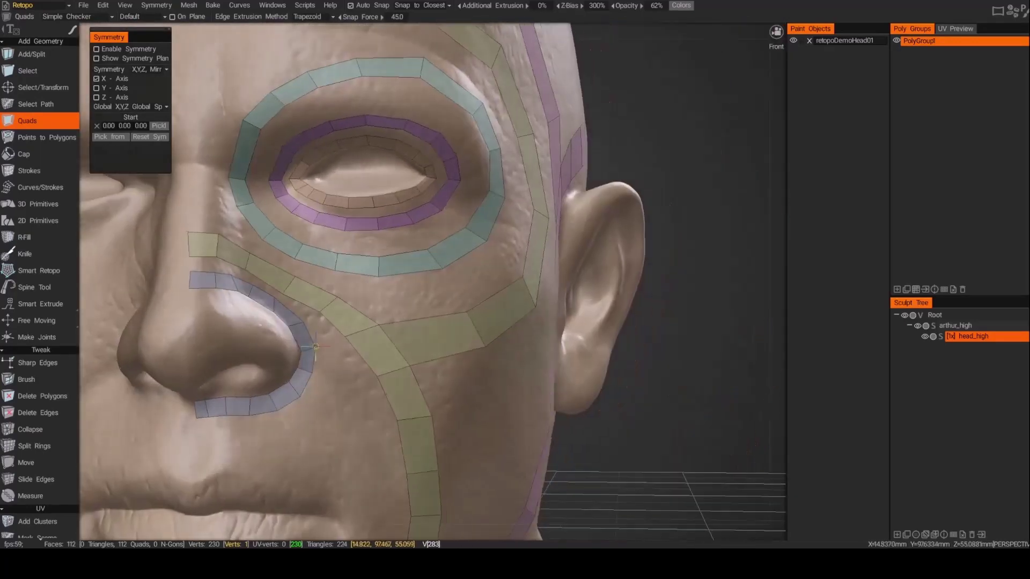
scroll(315, 346, "up", 3)
mouse_move(316, 346)
left_mouse_down("alt")
mouse_move(255, 327)
mouse_move(199, 349)
mouse_move(275, 467)
mouse_move(344, 379)
mouse_move(330, 354)
left_mouse_up("alt")
left_click(199, 349, "ctrl")
scroll(275, 467, "down", 3)
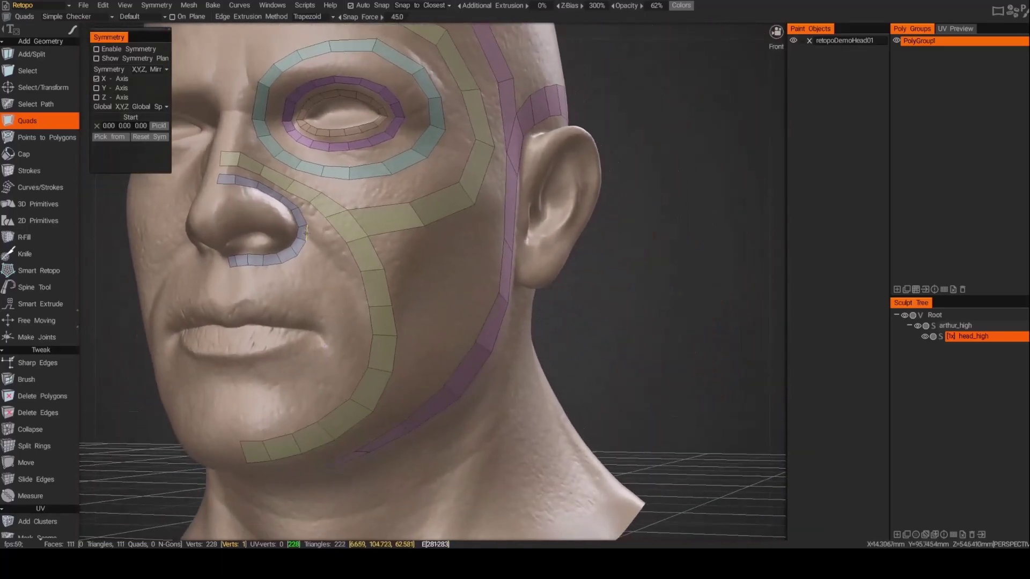
Extend the nose loop down the cheek with quads toward the mouth corner.
left_click(322, 243)
left_click(323, 243)
left_click_drag(322, 243, 344, 283, "alt")
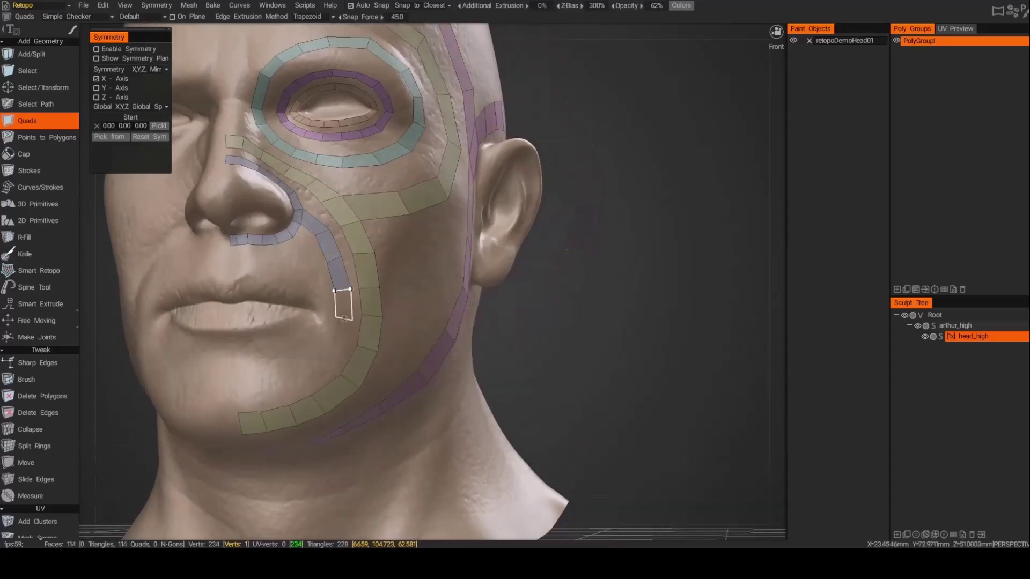
left_click_drag(339, 339, 339, 328, "alt")
left_click(327, 338)
left_click(308, 357)
left_click(290, 365)
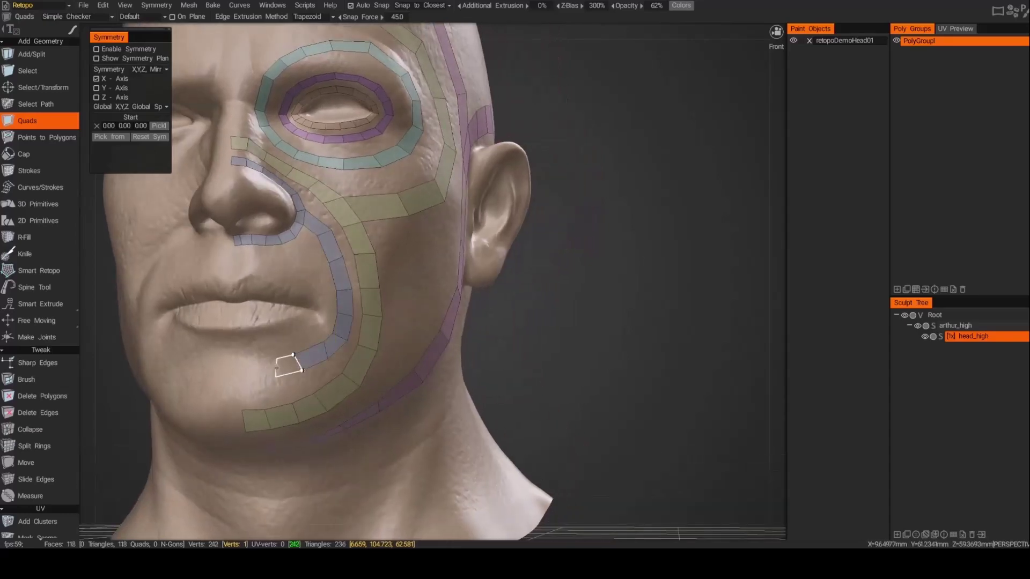
Continue the strip around the mouth corner and add quads below it.
left_click(279, 369)
left_click_drag(279, 370, 323, 287, "alt")
left_click(262, 374)
left_click(247, 378)
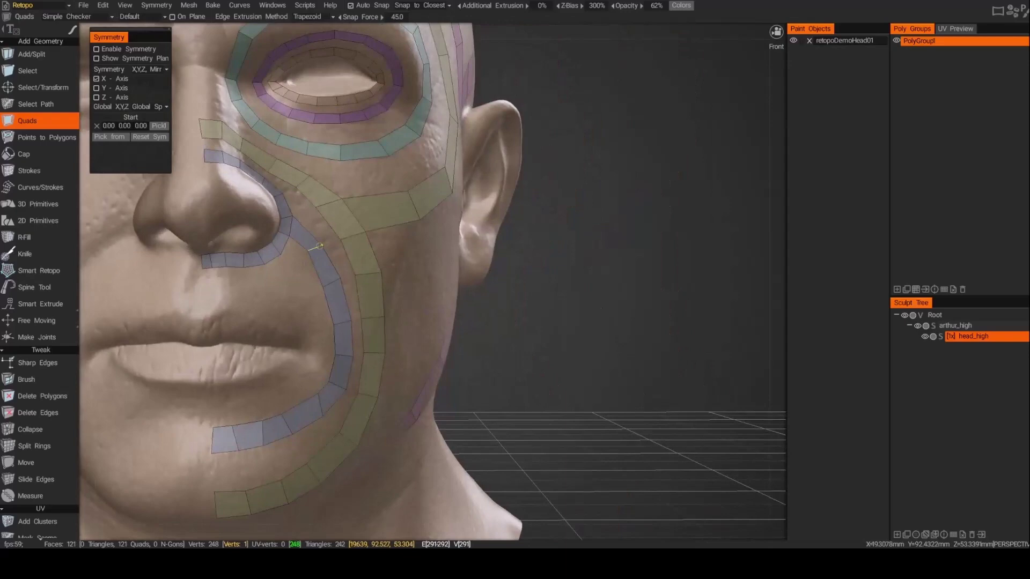
left_click_drag(332, 332, 349, 311, "alt")
scroll(228, 408, "down", 5)
Set the Edge Extrusion Method to 2-Click Method.
left_click(32, 53)
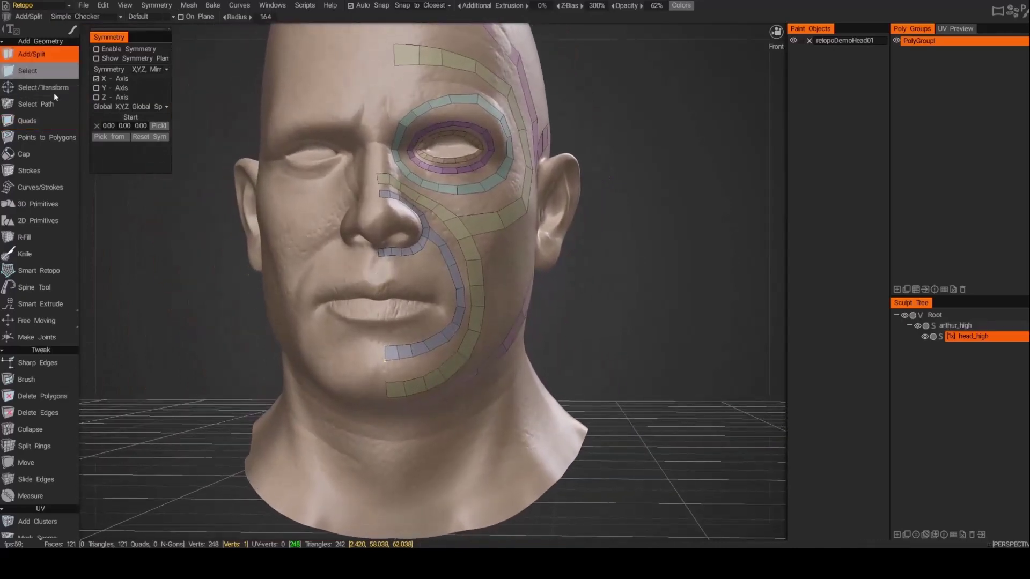
scroll(378, 274, "up", 2)
left_click(391, 281)
left_click(27, 120)
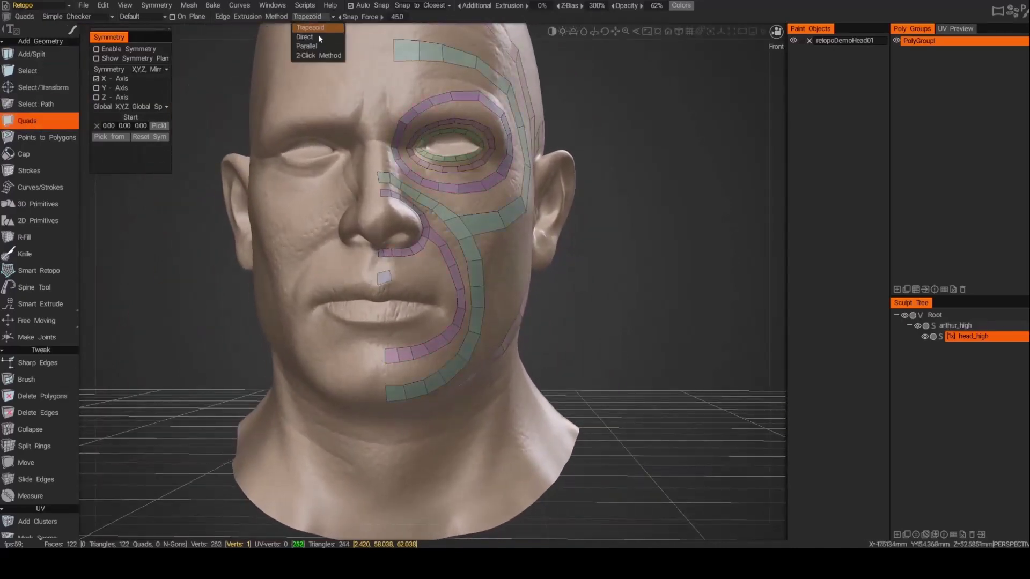
left_click_drag(370, 268, 363, 247, "alt")
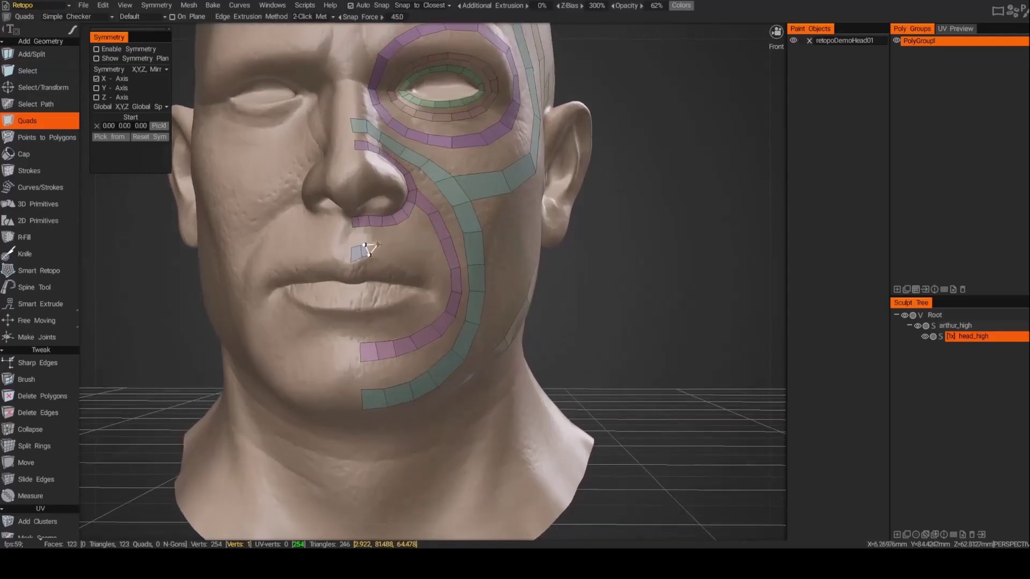
Add a row of quads along the upper lip to the lip corner.
left_click(380, 250)
left_click(399, 252)
left_click(414, 260)
left_click(424, 276)
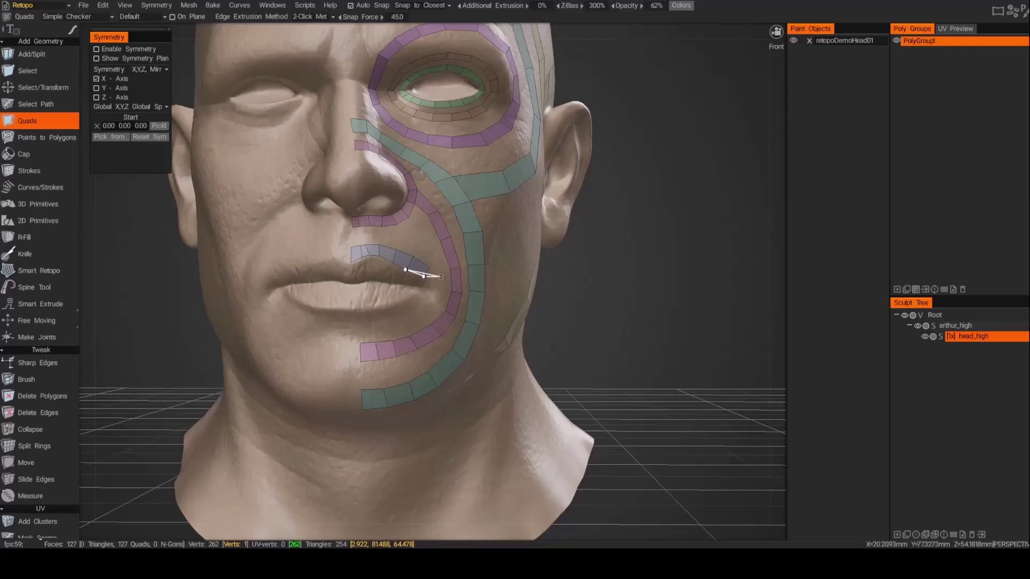
left_click(427, 271)
left_click(425, 272)
left_click_drag(425, 271, 426, 290, "alt")
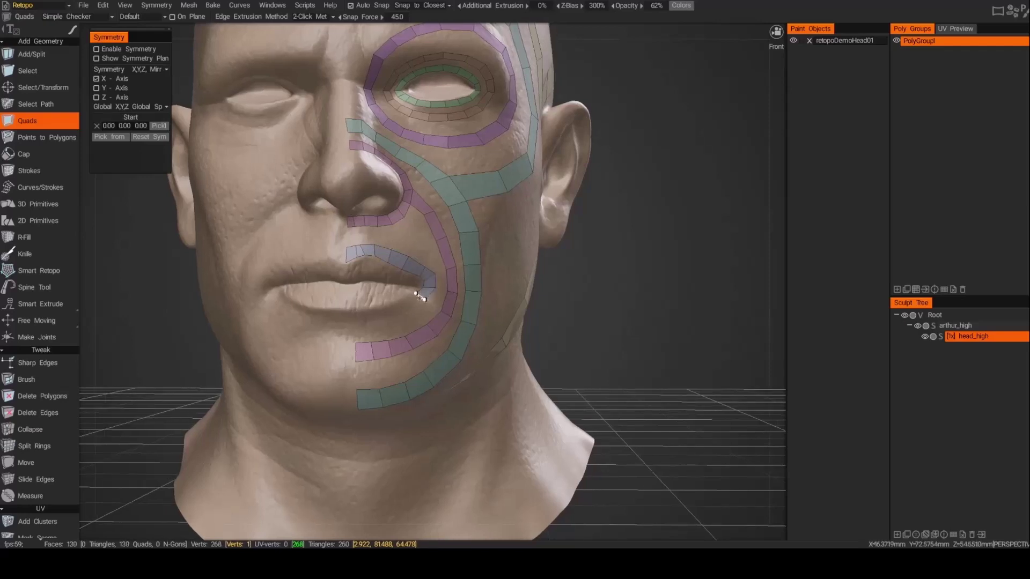
Add quads along the lower lip to close the mouth loop at 135 quads.
left_click(417, 295)
left_click(406, 310)
left_click(389, 315)
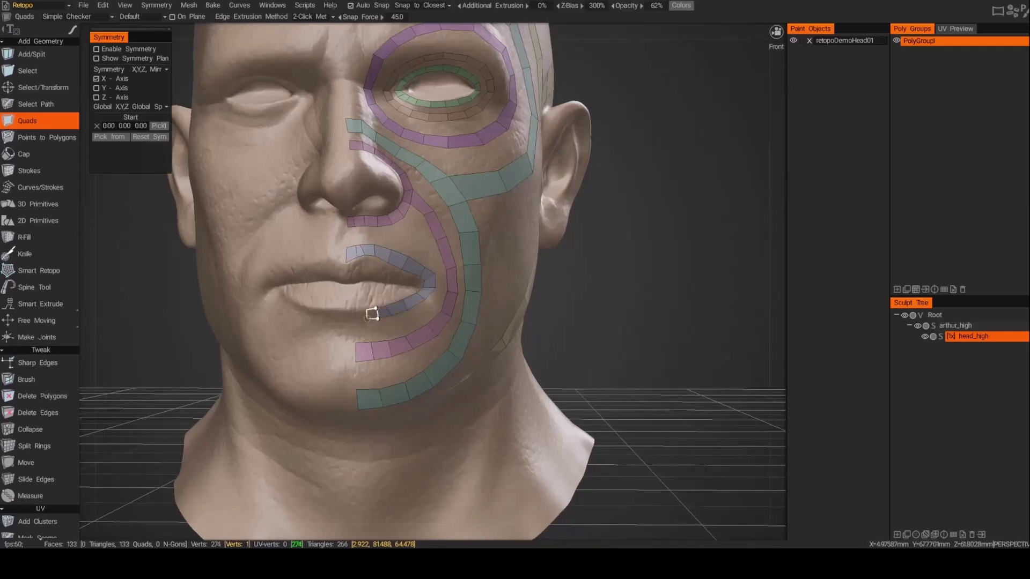
left_click(367, 316)
scroll(338, 329, "up", 2)
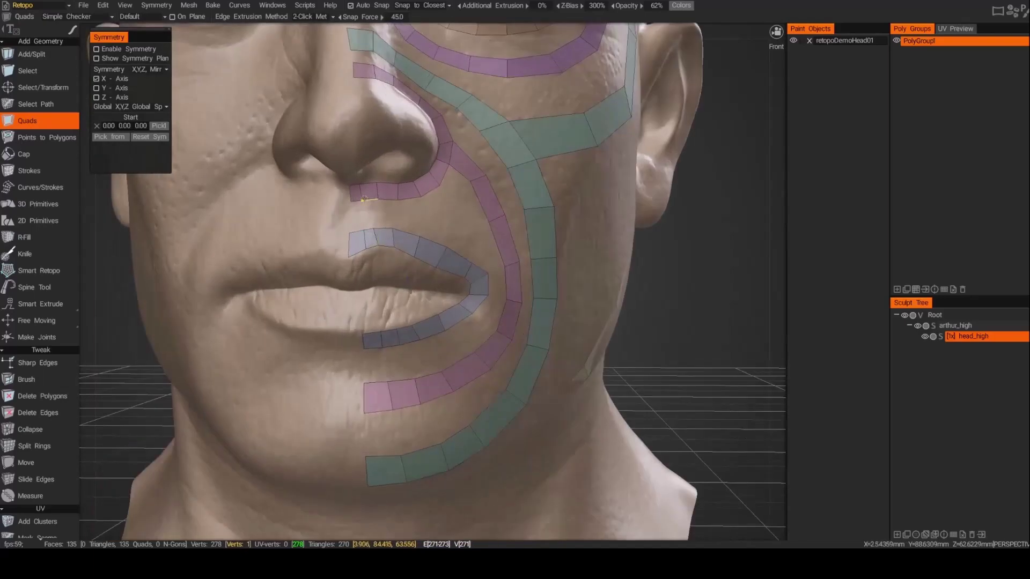
middle_click_drag(361, 186, 354, 254)
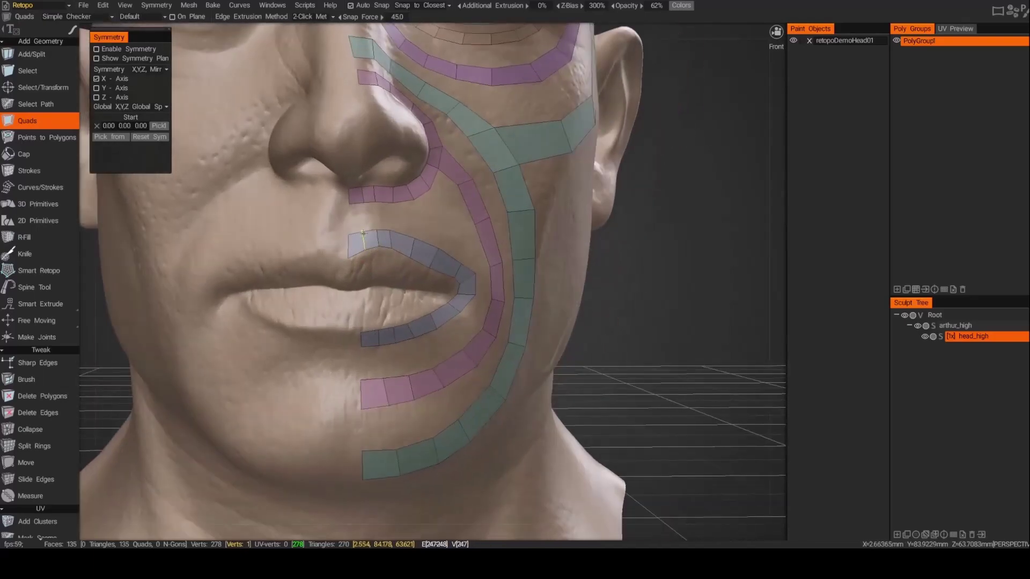
scroll(363, 232, "down", 5)
left_click_drag(364, 232, 405, 345)
Fill the quad gaps beside the eye ring and at the eye corner using Points to Polygons.
left_click(47, 137)
scroll(408, 239, "up", 5)
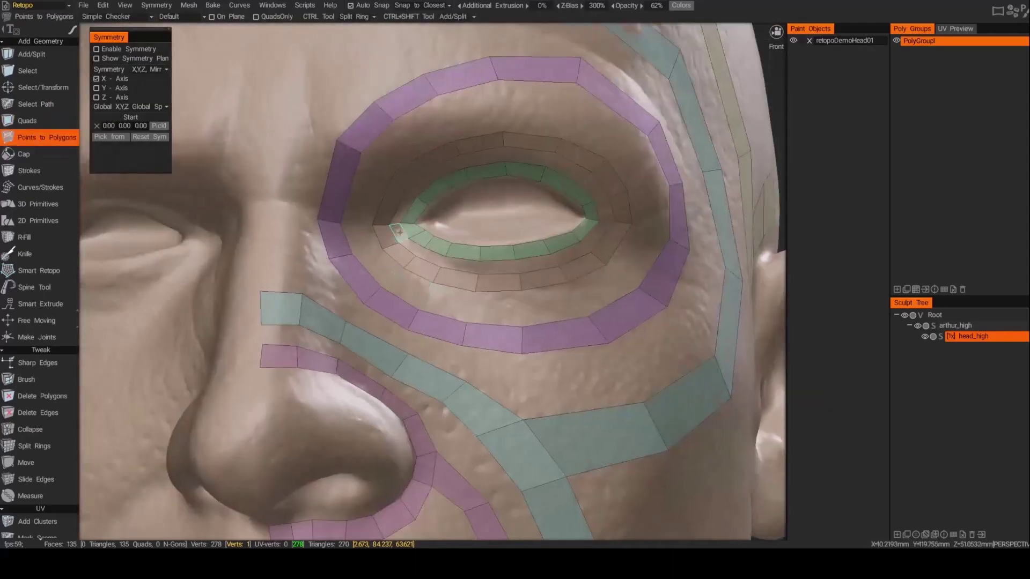
left_click(536, 265)
scroll(536, 264, "down", 5)
scroll(497, 242, "up", 5)
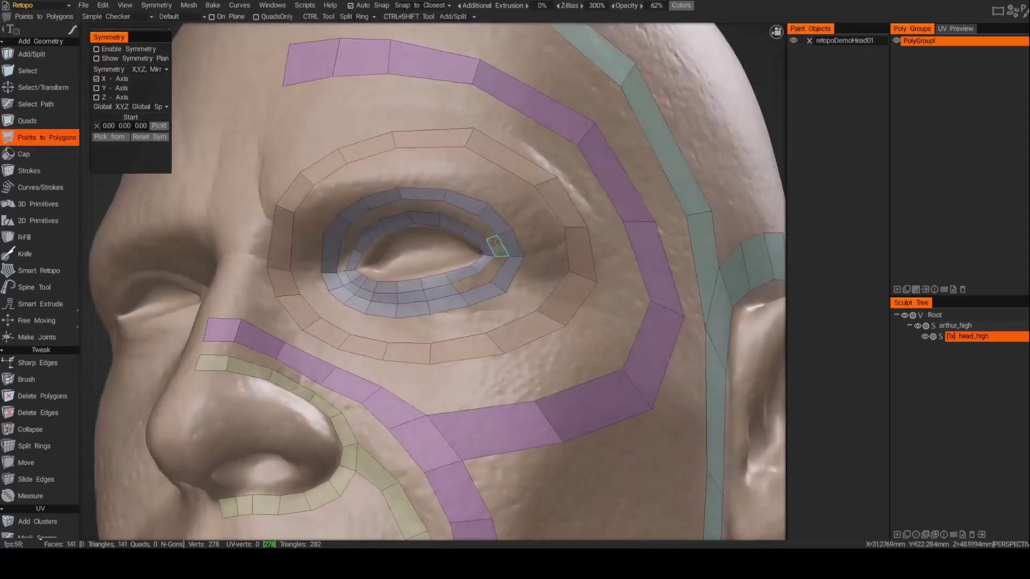
left_click(350, 232)
scroll(351, 232, "down", 3)
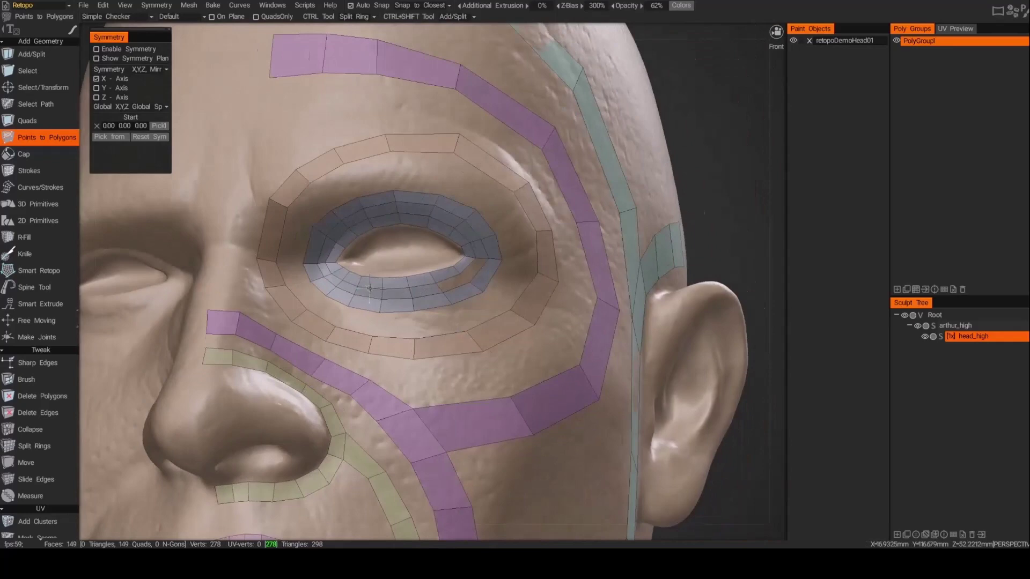
left_click_drag(350, 232, 407, 252)
scroll(373, 261, "up", 5)
Place a single quad at the eye corner with the Quads tool.
key("q")
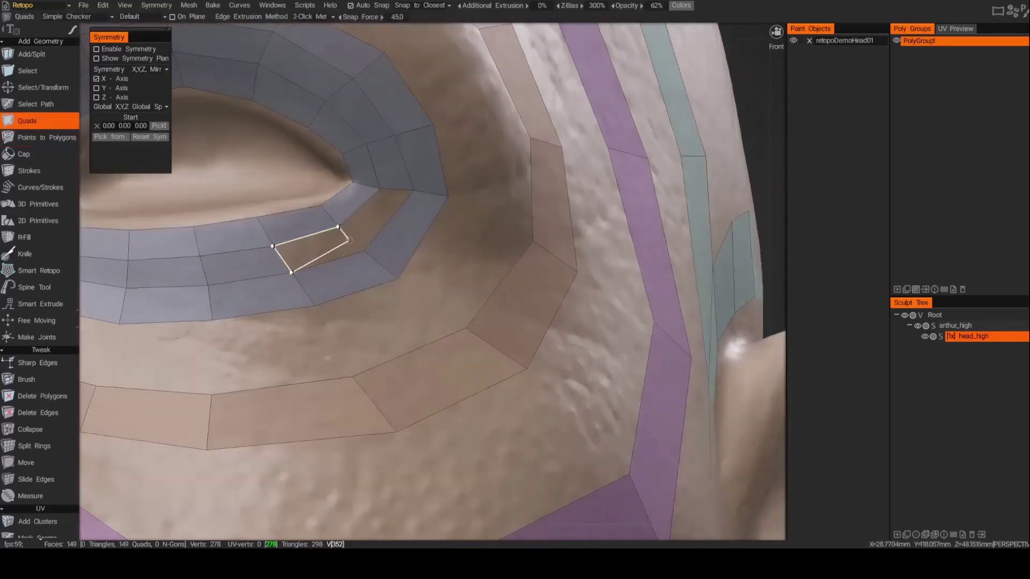
left_click(360, 241)
scroll(359, 241, "down", 5)
key("p")
scroll(278, 256, "up", 3)
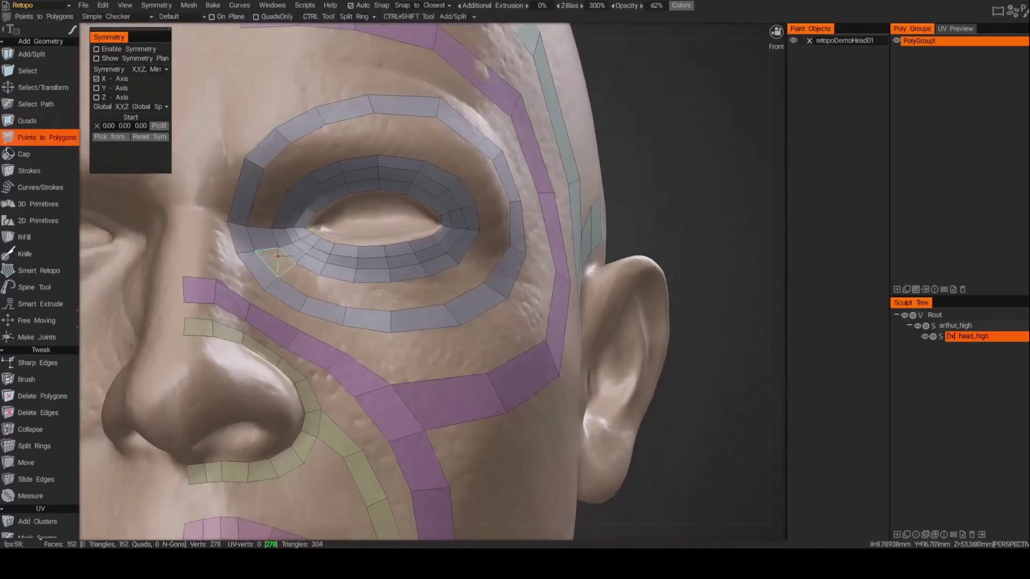
Fill the outer eye corner gaps and the polygons around and above the eye.
left_click(486, 257)
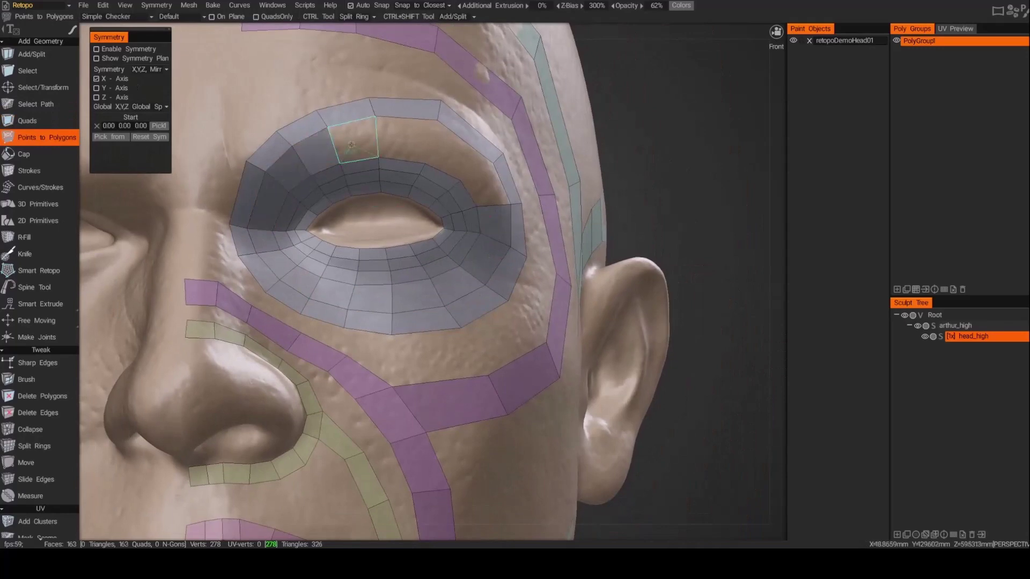
left_click(481, 196)
scroll(482, 195, "down", 4)
scroll(292, 309, "up", 3)
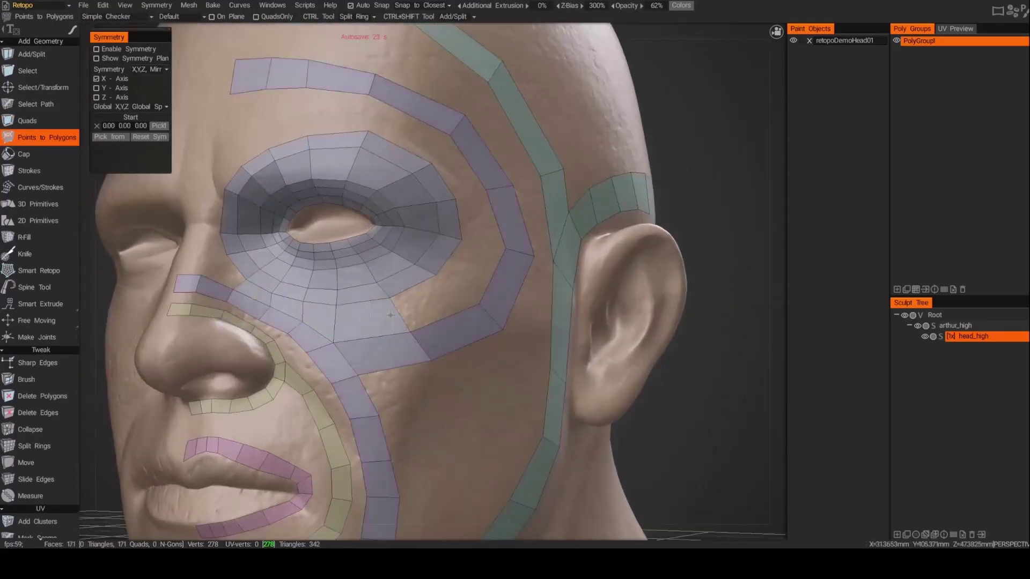
left_click(493, 218)
left_click(333, 112)
scroll(333, 113, "down", 4)
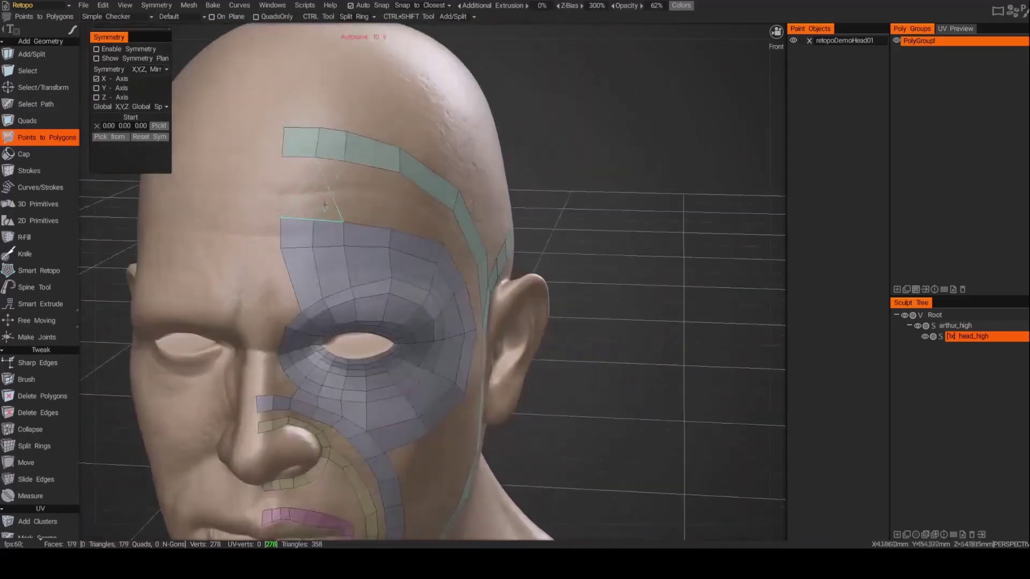
scroll(351, 196, "up", 3)
scroll(351, 196, "down", 4)
left_click_drag(616, 214, 590, 322)
scroll(277, 381, "up", 3)
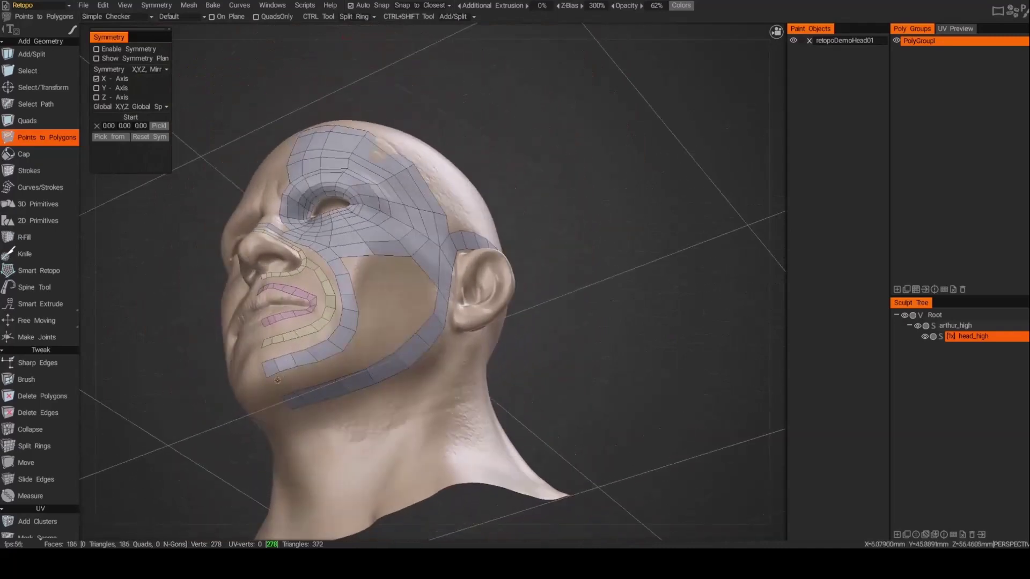
Fill the polygon gaps near the chin.
left_click(320, 372)
left_click_drag(643, 269, 589, 268)
scroll(375, 268, "down", 2)
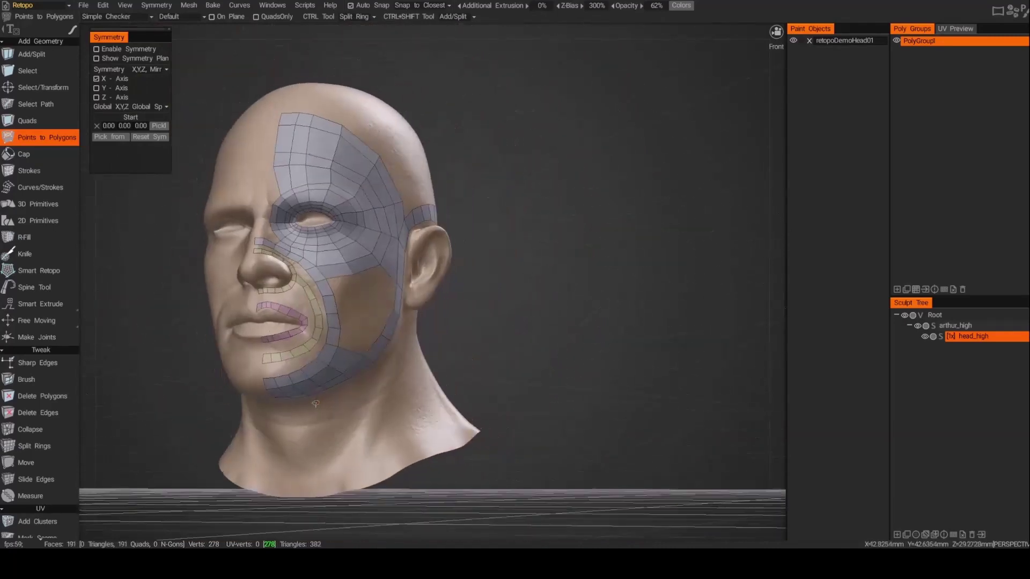
scroll(252, 381, "up", 3)
left_click(253, 381)
left_click_drag(253, 381, 288, 385)
Fill polygons across the cheek and beside the nose, finishing the quad beside the nostril.
left_click(340, 314)
mouse_move(341, 314)
left_mouse_down()
mouse_move(268, 285)
mouse_move(322, 257)
mouse_move(343, 268)
mouse_move(364, 342)
mouse_move(325, 232)
left_mouse_up()
scroll(252, 271, "up", 4)
left_click(288, 251)
scroll(340, 278, "up", 4)
key("q")
left_click(340, 277)
scroll(340, 277, "down", 4)
Draw a stroke down the cheek gap and convert it into polygons.
key("p")
key("s")
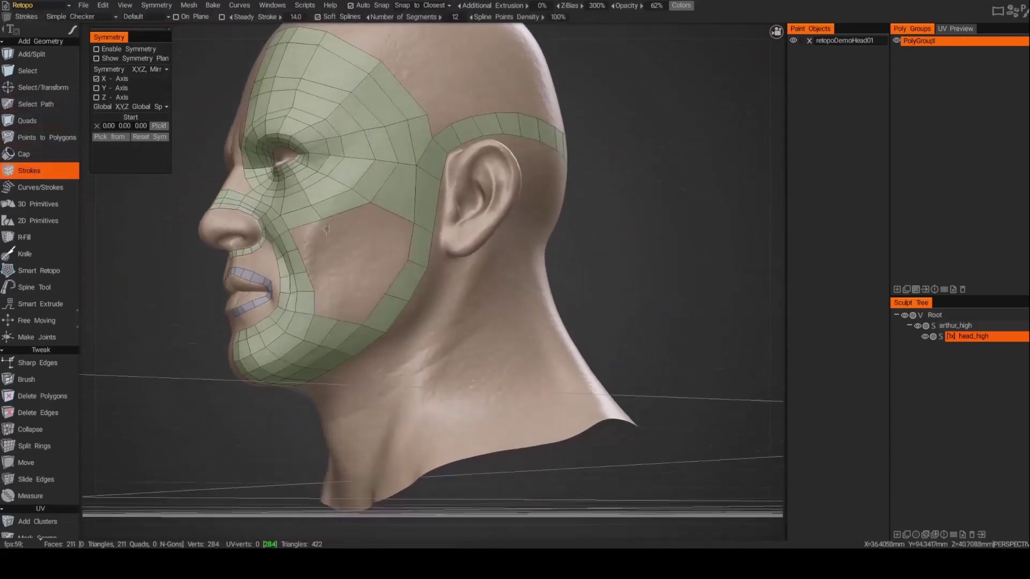
left_click_drag(339, 285, 339, 321)
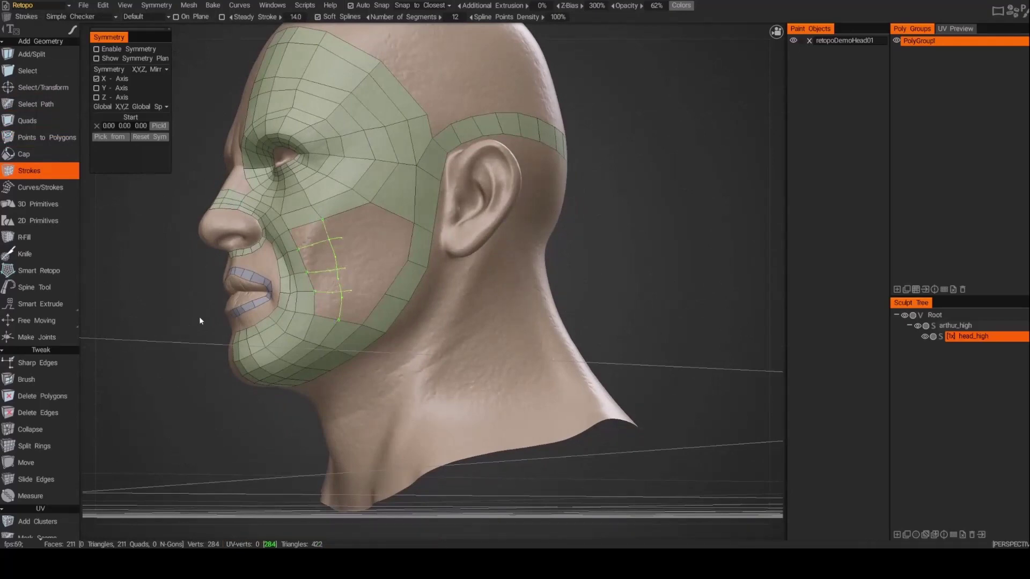
key("Return")
mouse_move(200, 321)
left_mouse_down()
mouse_move(312, 329)
mouse_move(385, 264)
mouse_move(253, 227)
mouse_move(302, 209)
mouse_move(315, 173)
mouse_move(240, 228)
left_mouse_up()
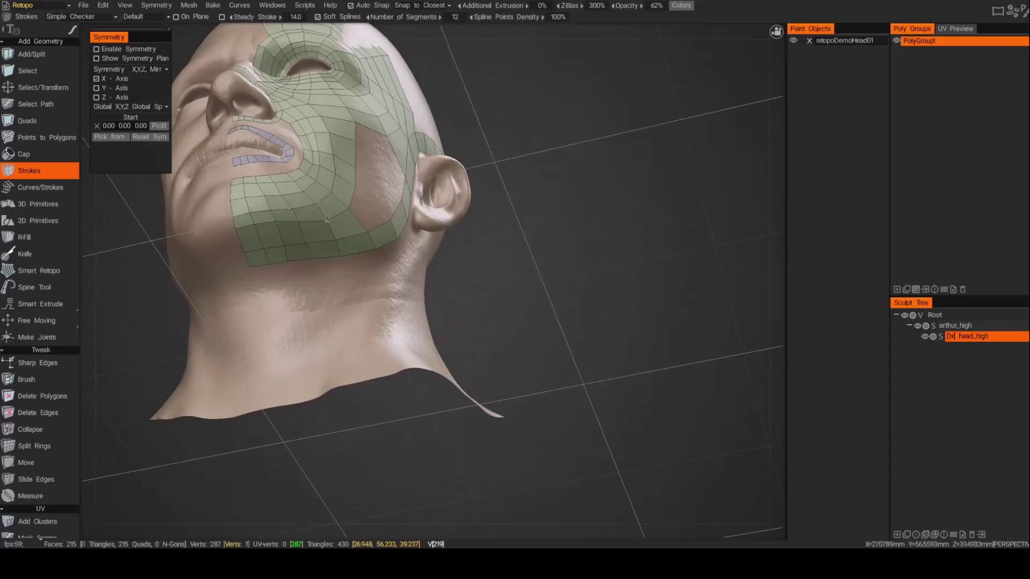
mouse_move(327, 220)
left_mouse_down()
mouse_move(232, 325)
mouse_move(326, 146)
left_mouse_up()
Fill polygons near the chin and extend the cheek strip with another converted stroke.
key("p")
left_click(232, 325)
key("s")
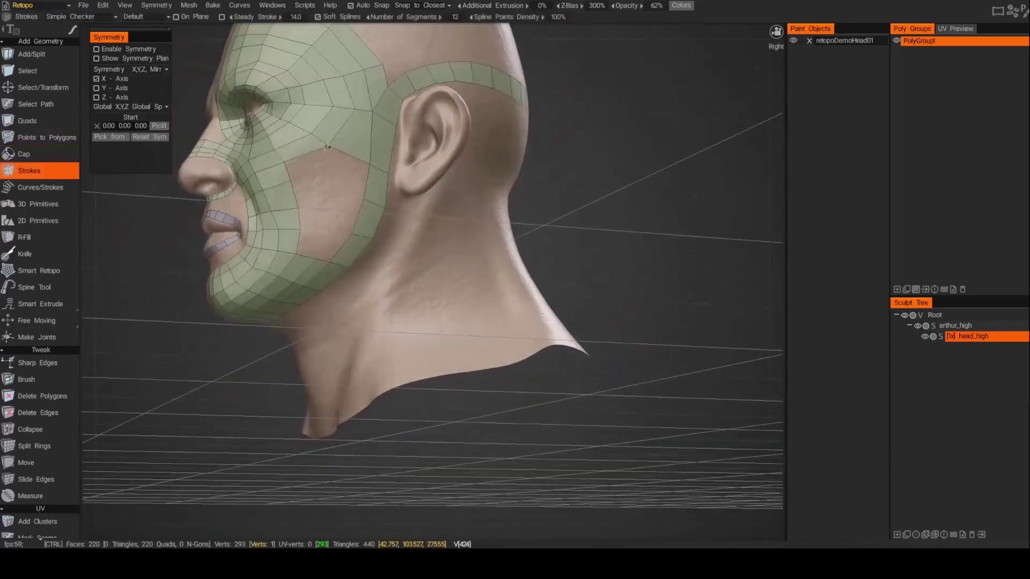
left_click_drag(323, 237, 317, 260)
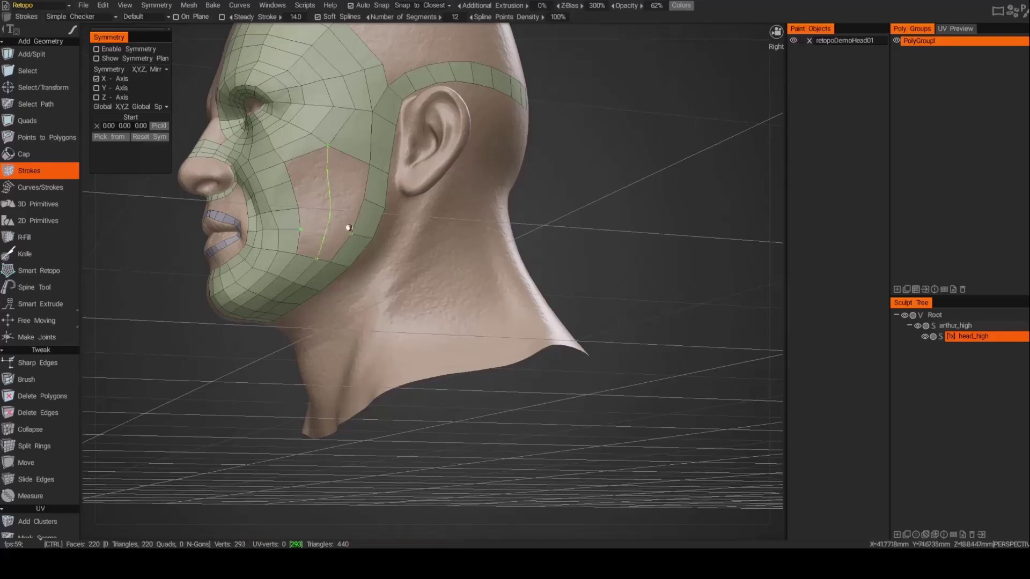
key("Return")
mouse_move(363, 199)
left_mouse_down()
mouse_move(365, 213)
mouse_move(262, 188)
left_mouse_up()
Add a single face at the mesh border with Add/Split.
key("a")
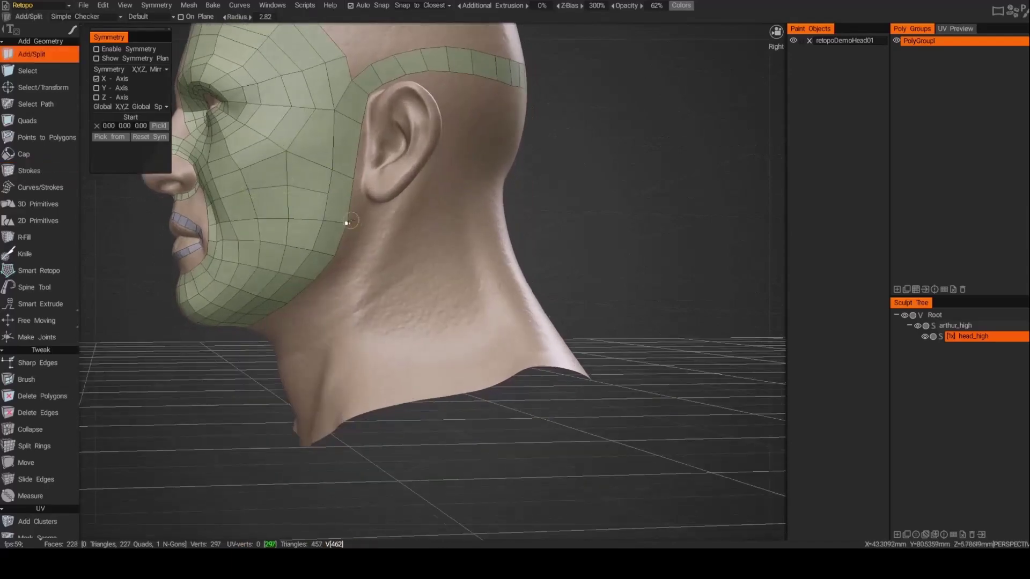
left_click(346, 222)
key("KP_1")
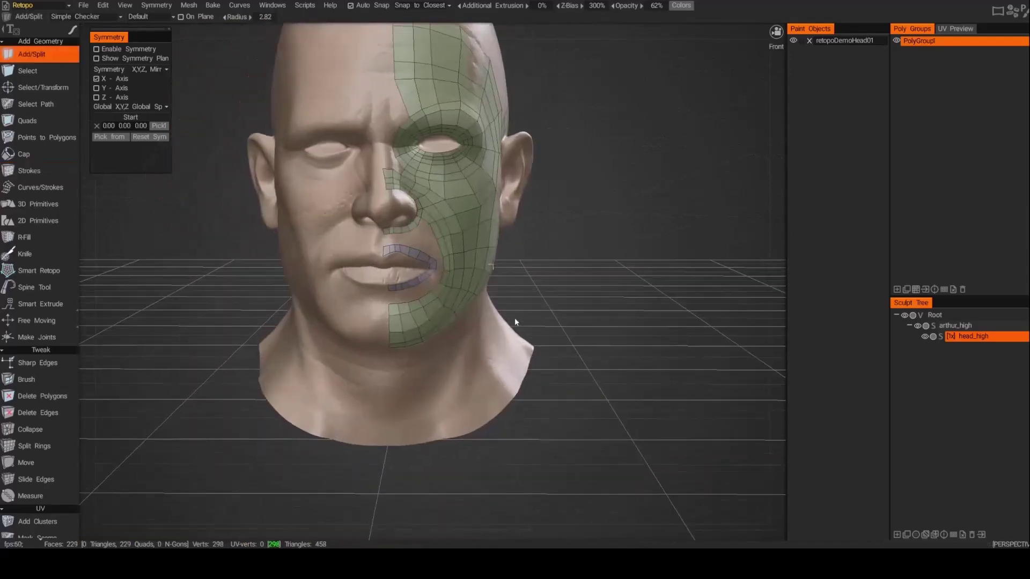
scroll(515, 321, "up", 5)
Draw a new guide stroke on the cheek and three guide strokes below the nose.
key("s")
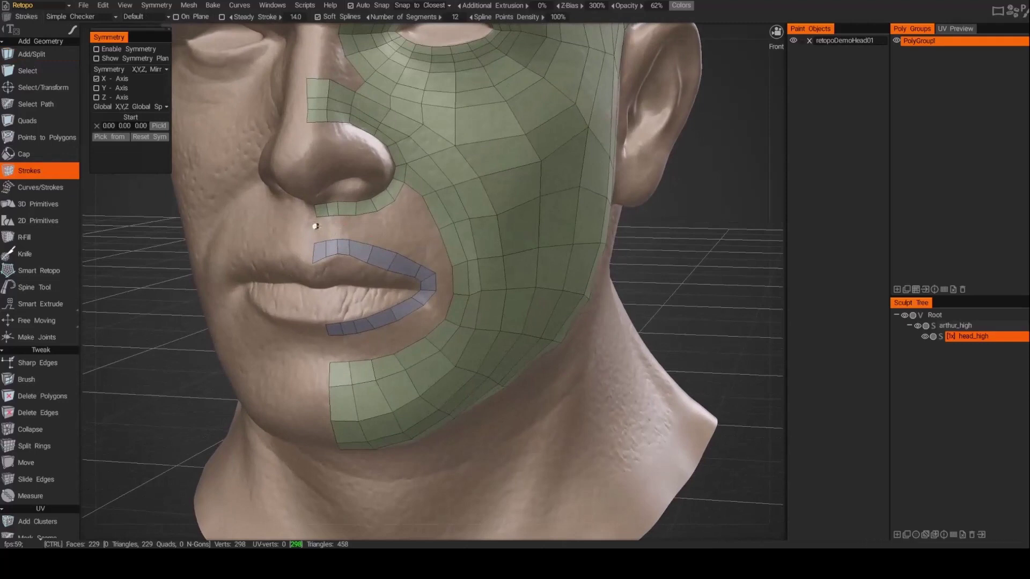
mouse_move(402, 212)
left_mouse_down()
mouse_move(422, 196)
mouse_move(361, 261)
mouse_move(386, 221)
mouse_move(404, 220)
left_mouse_up()
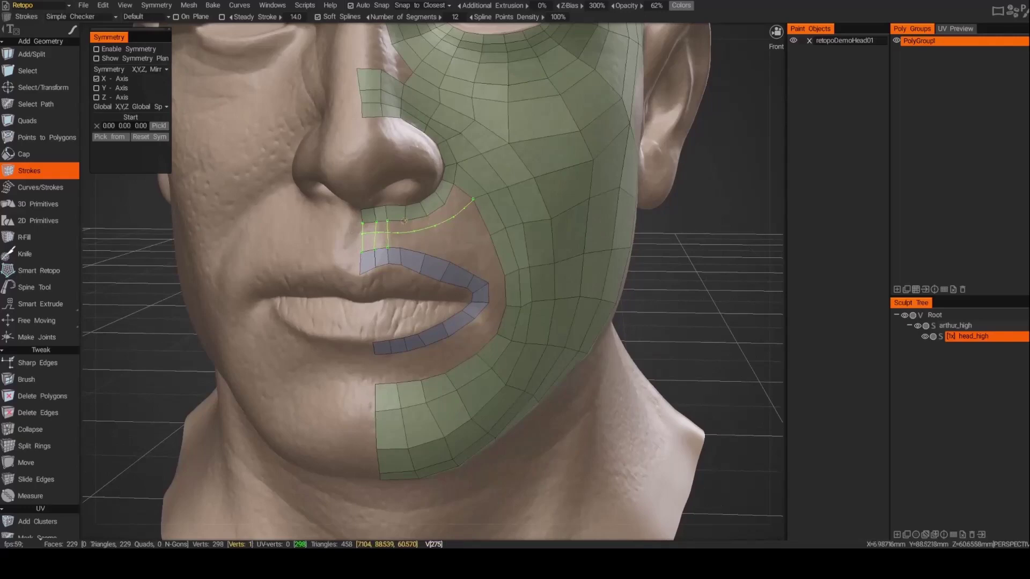
mouse_move(425, 253)
left_mouse_down()
mouse_move(427, 215)
mouse_move(455, 276)
mouse_move(476, 287)
left_mouse_up()
Convert the strokes below the nose into polygons and fill the gaps below the lip and mouth corner.
key("Return")
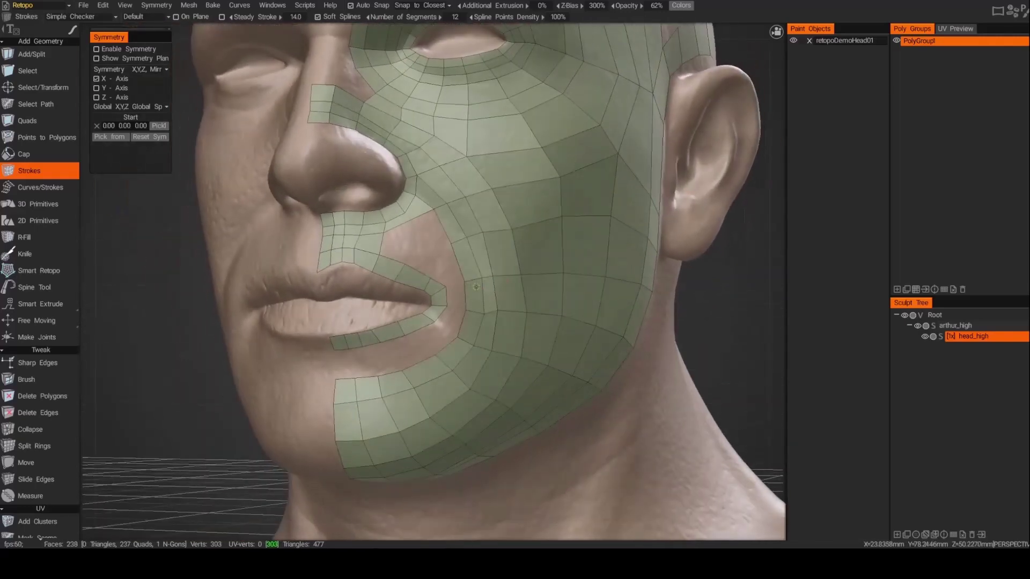
key("p")
left_click(344, 361)
left_click(357, 362)
left_click(370, 364)
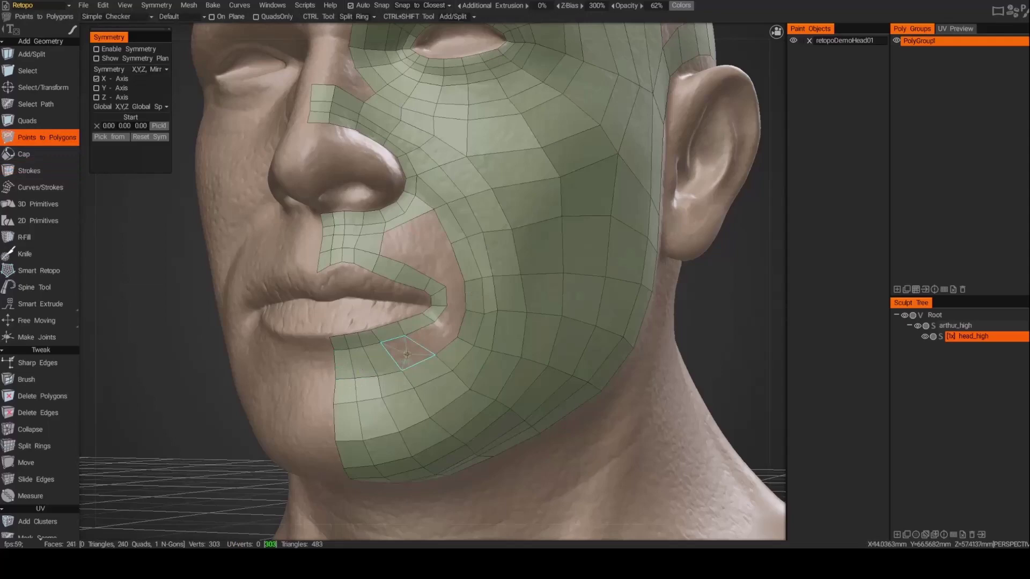
left_click(424, 337)
left_click(436, 325)
left_click(447, 311)
left_click_drag(447, 311, 407, 354, "alt")
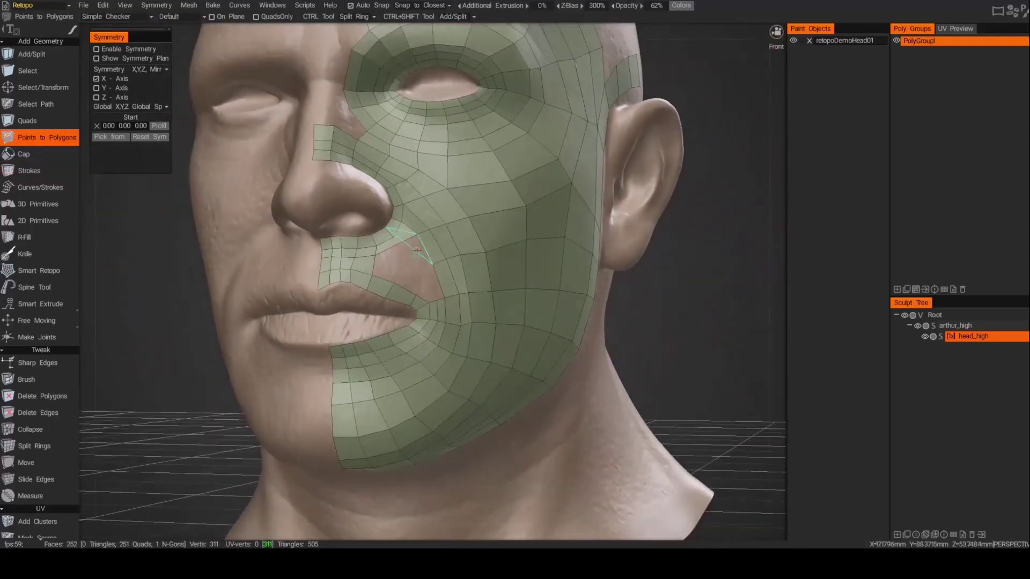
Build new quads filling the gap beside the nostril near the mouth corner.
left_click(40, 396)
left_click(27, 121)
left_click(387, 231)
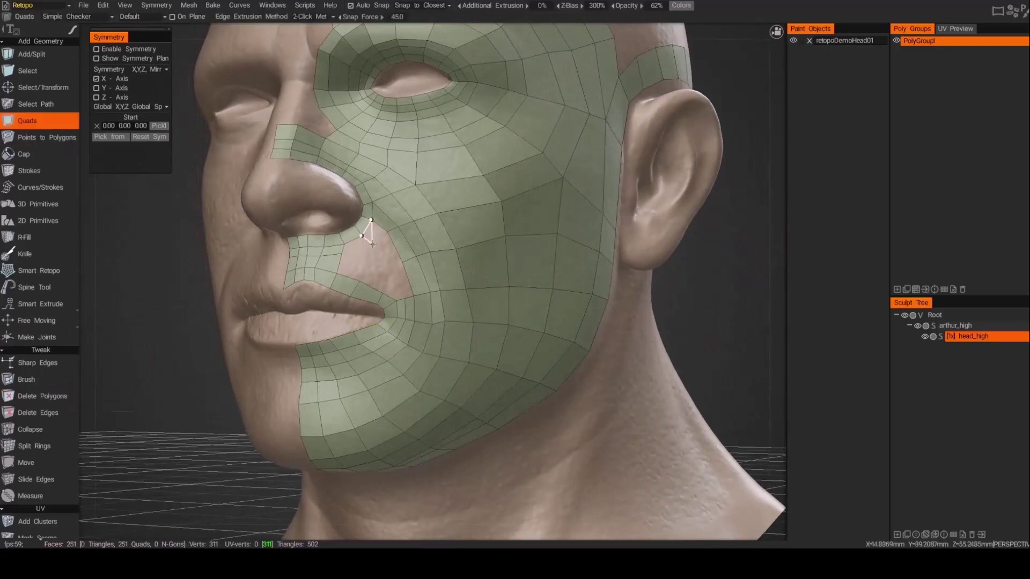
left_click(373, 245)
left_click(391, 275)
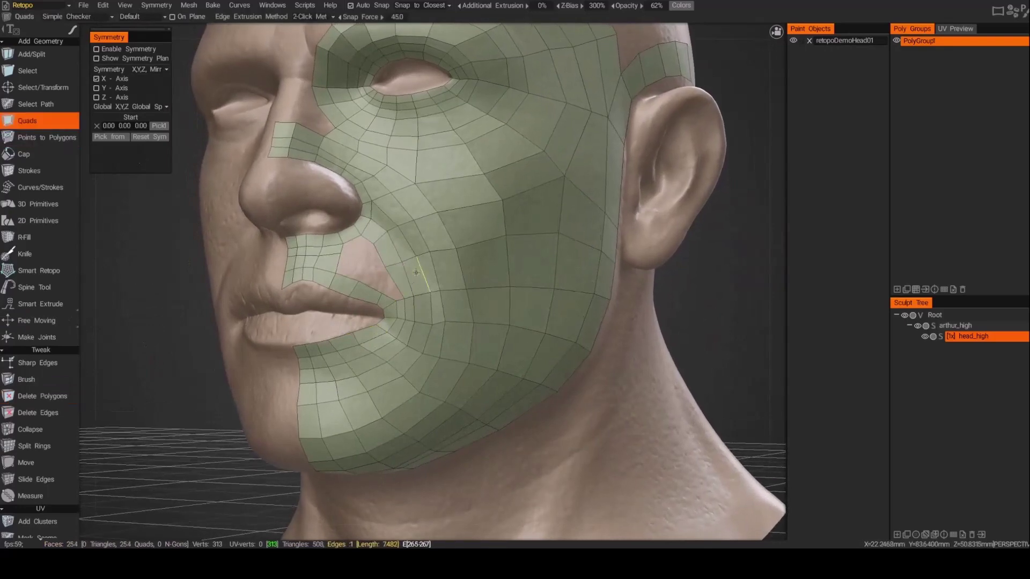
left_click_drag(391, 275, 363, 236, "alt")
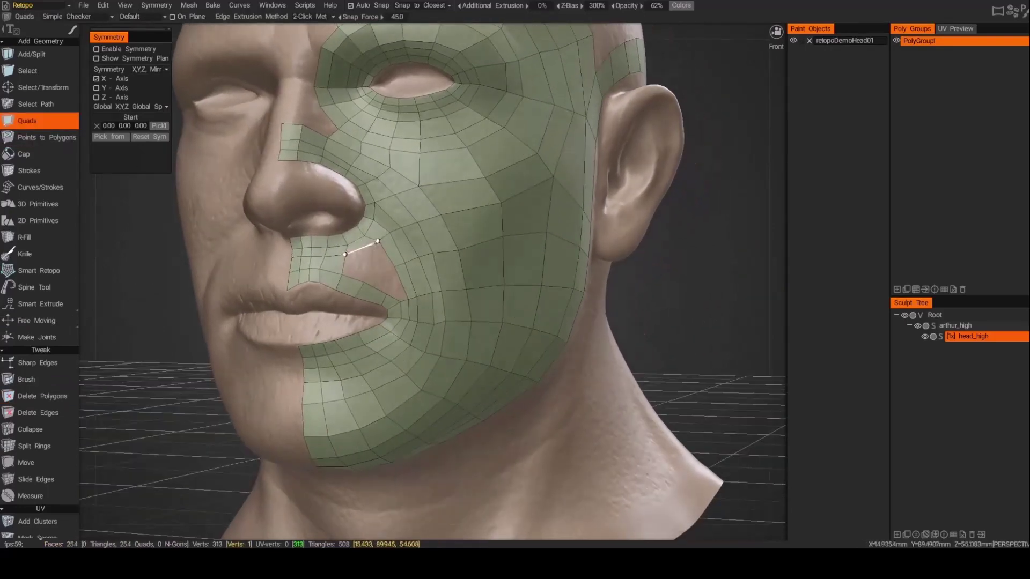
left_click(354, 276)
left_click_drag(353, 276, 329, 301, "alt")
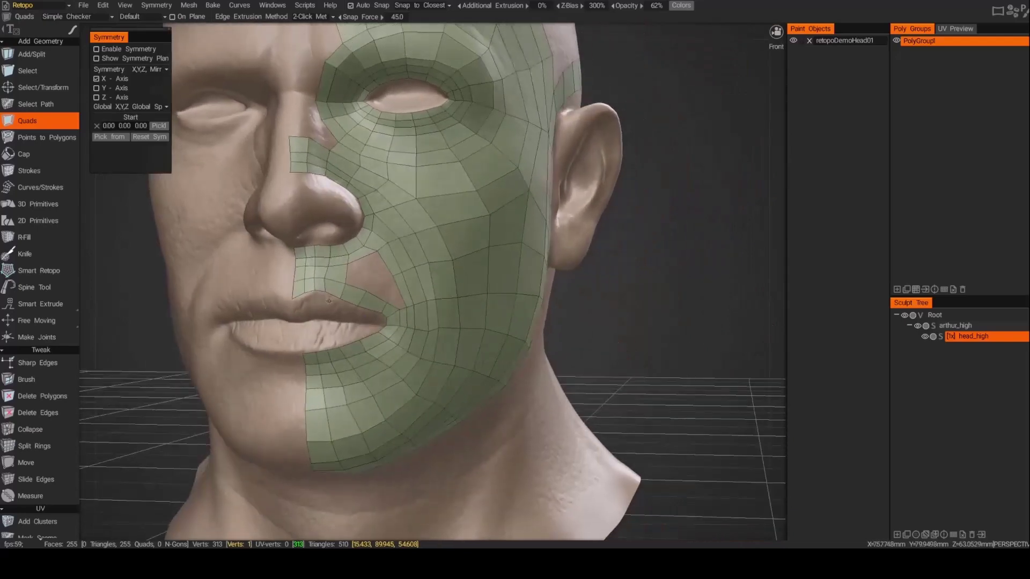
Replace the misplaced faces at the lip corner with a new quad.
left_click(56, 139)
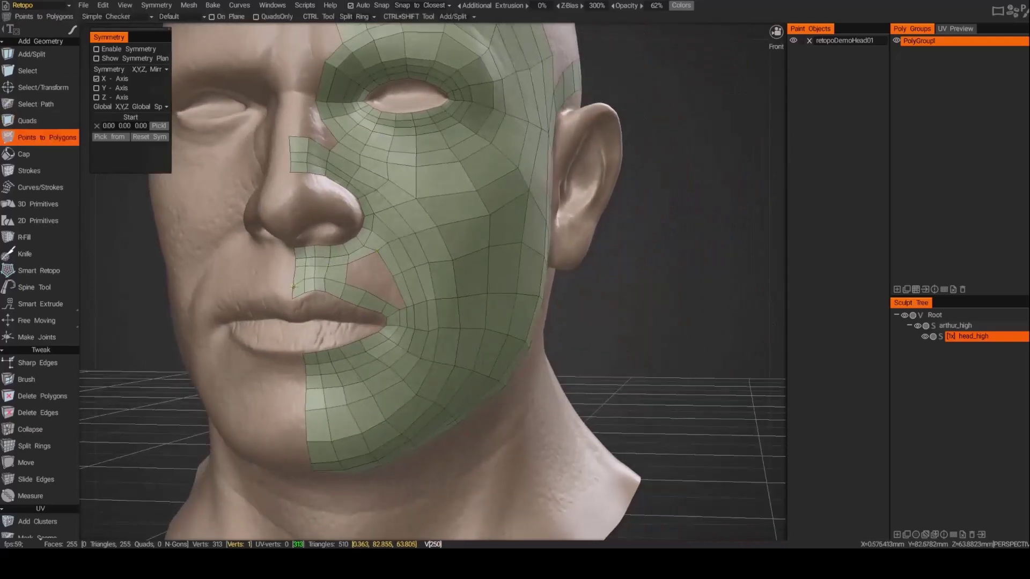
left_click(329, 290)
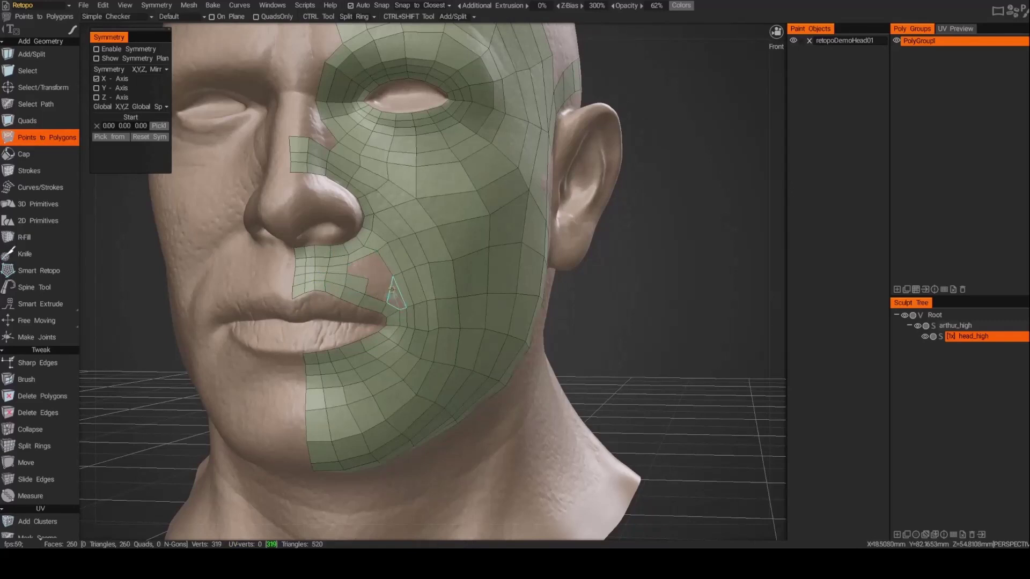
left_click(42, 395)
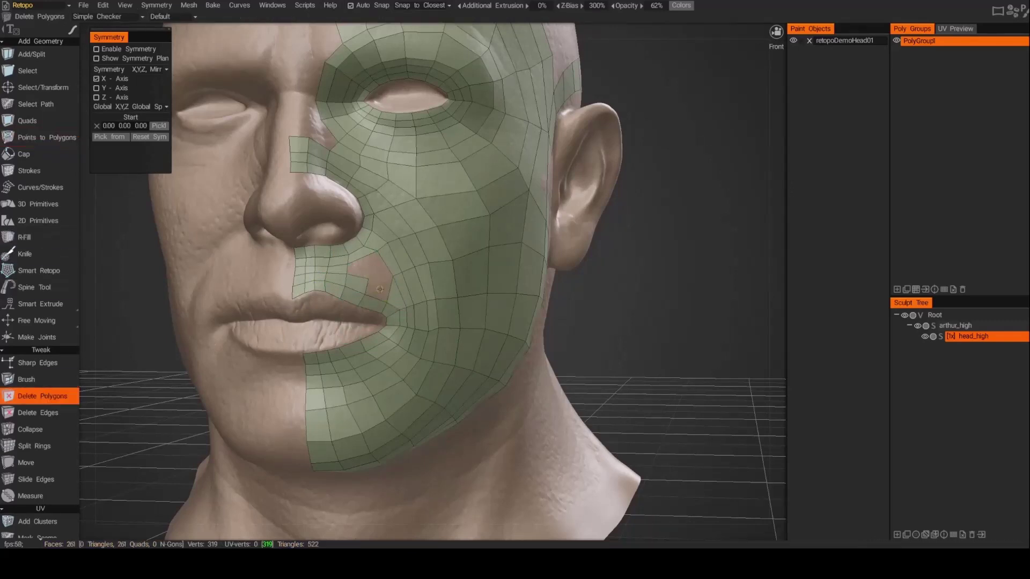
left_click(370, 294)
left_click(391, 290)
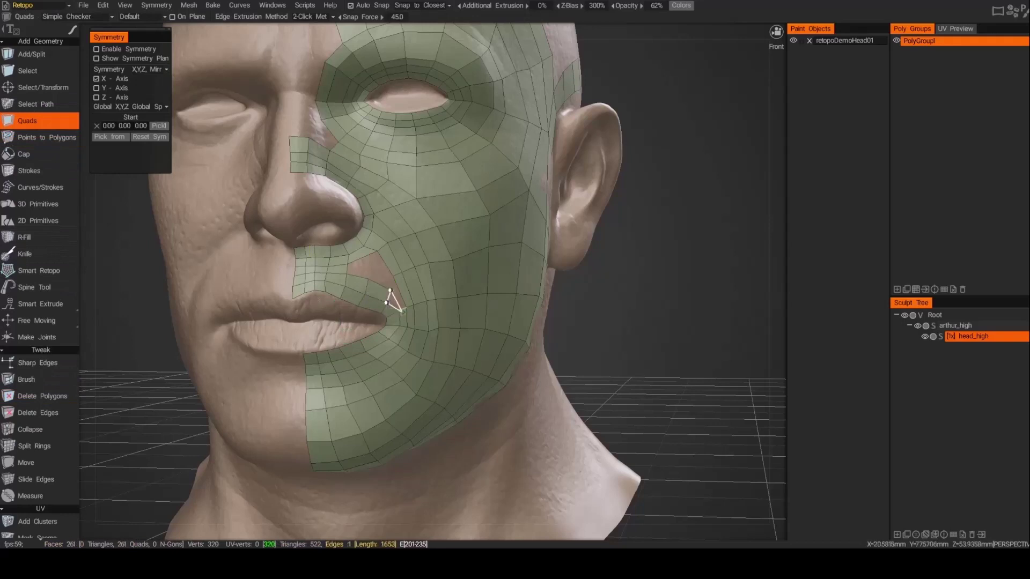
left_click(406, 307)
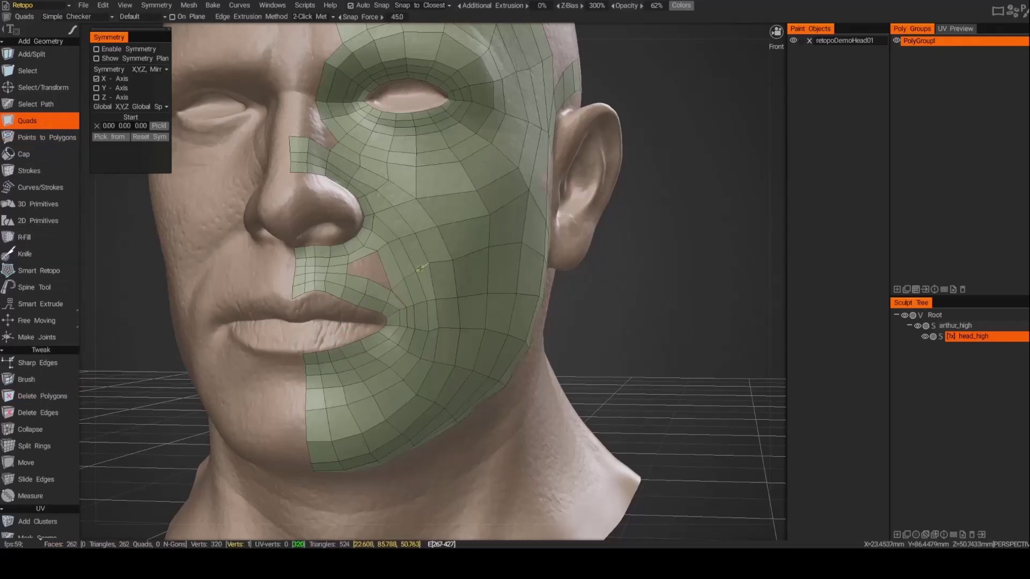
middle_click_drag(384, 279, 375, 297)
Delete the bad polygon near the lip corner.
key("p")
key("d")
left_click(384, 284)
key("m")
scroll(374, 288, "up", 5)
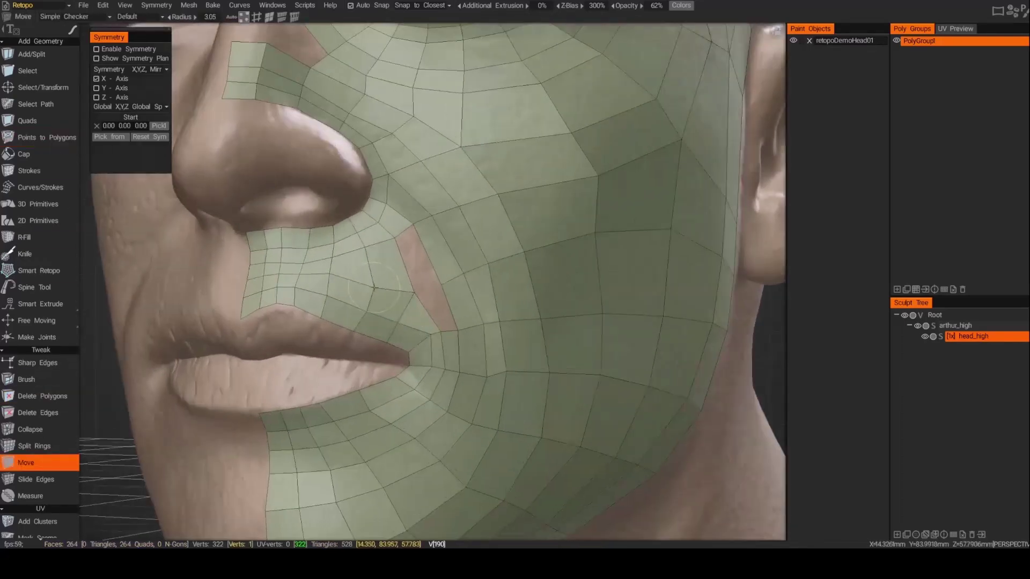
middle_click_drag(440, 331, 290, 271)
middle_click_drag(405, 235, 270, 292)
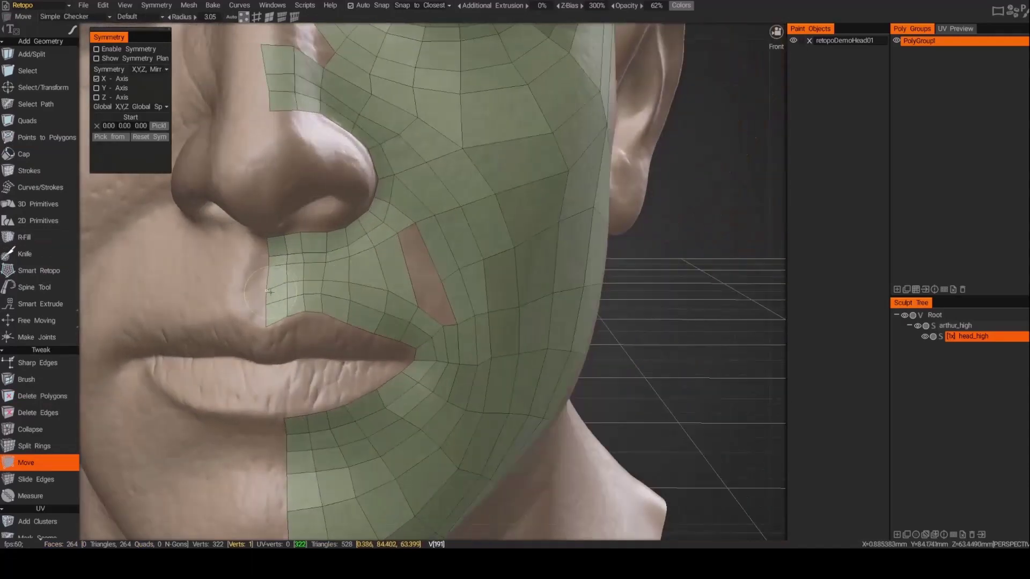
middle_click_drag(384, 297, 405, 311)
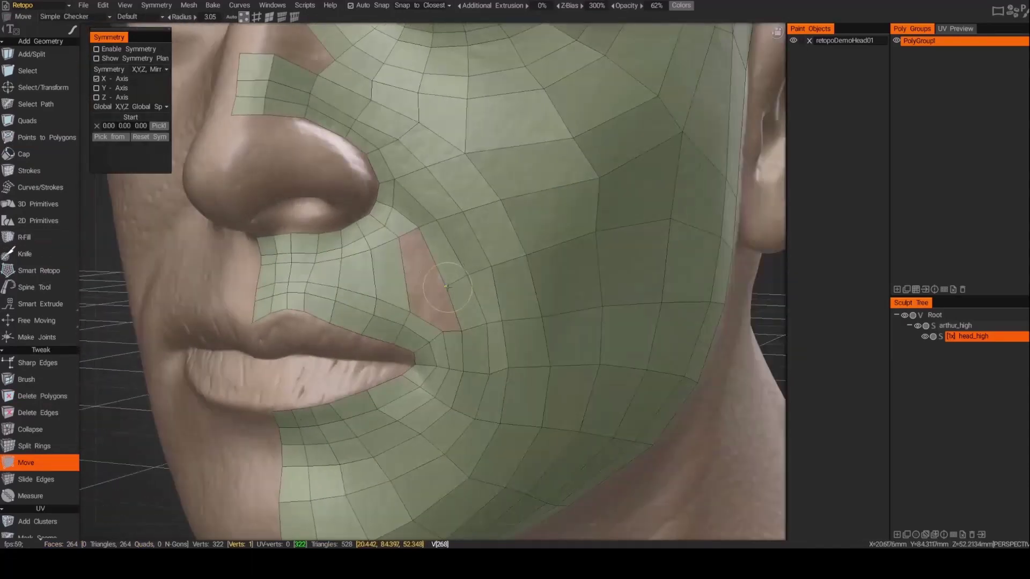
scroll(413, 316, "down", 3)
scroll(424, 325, "up", 4)
Fill the hole beside the mouth corner with new polygons using Points to Polygons.
left_click(47, 137)
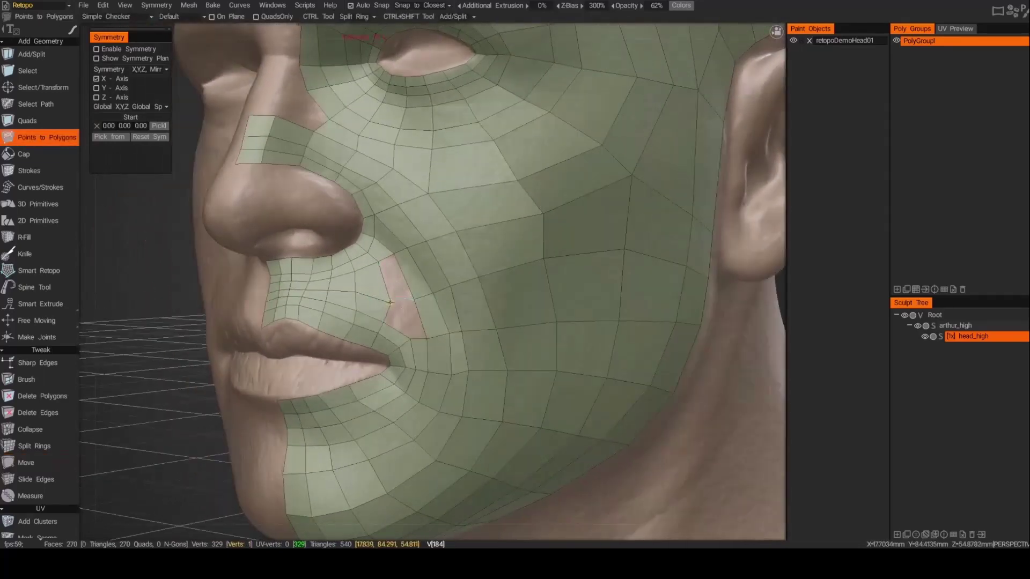
left_click(389, 303)
middle_click_drag(389, 303, 364, 335)
scroll(357, 346, "up", 2)
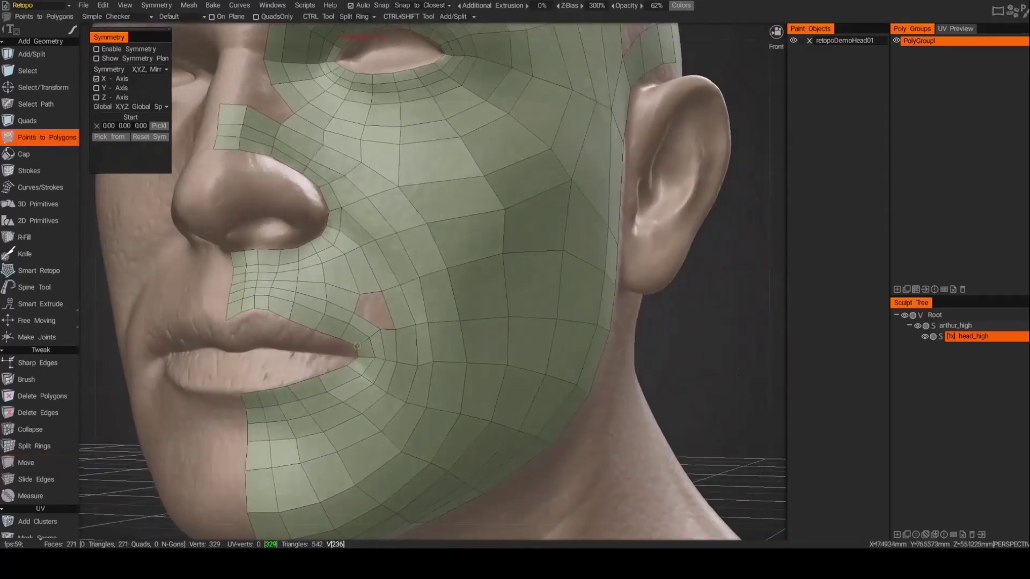
left_click(378, 328)
left_click(370, 314)
left_click(364, 321)
left_click(375, 317)
mouse_move(386, 311)
middle_mouse_down()
mouse_move(412, 268)
mouse_move(339, 290)
middle_mouse_up()
Switch to the Brush tool and save the scene with File > Save.
key("b")
middle_click_drag(472, 242, 699, 333)
left_click(83, 5)
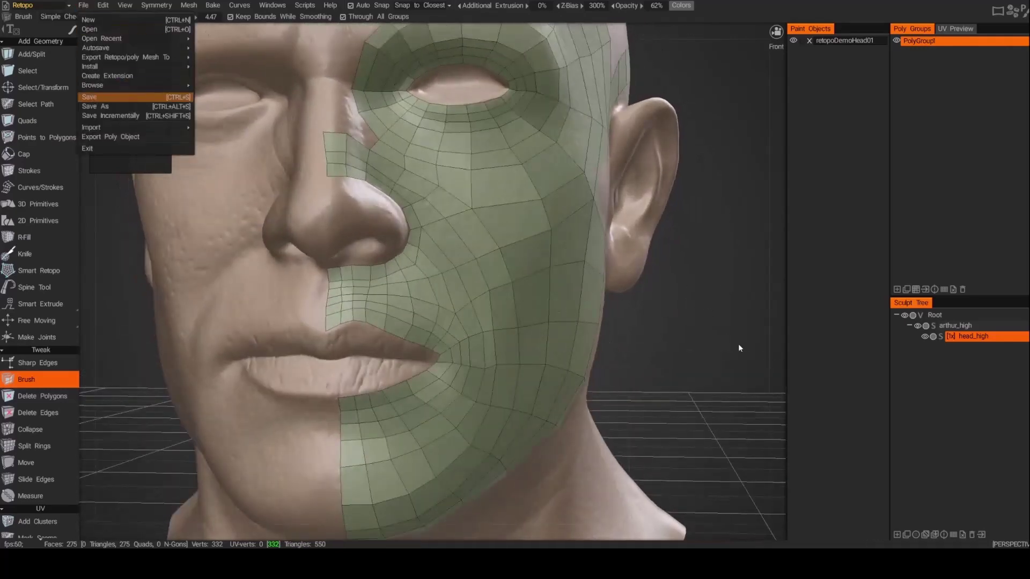
left_click(89, 97)
middle_click_drag(670, 343, 751, 303)
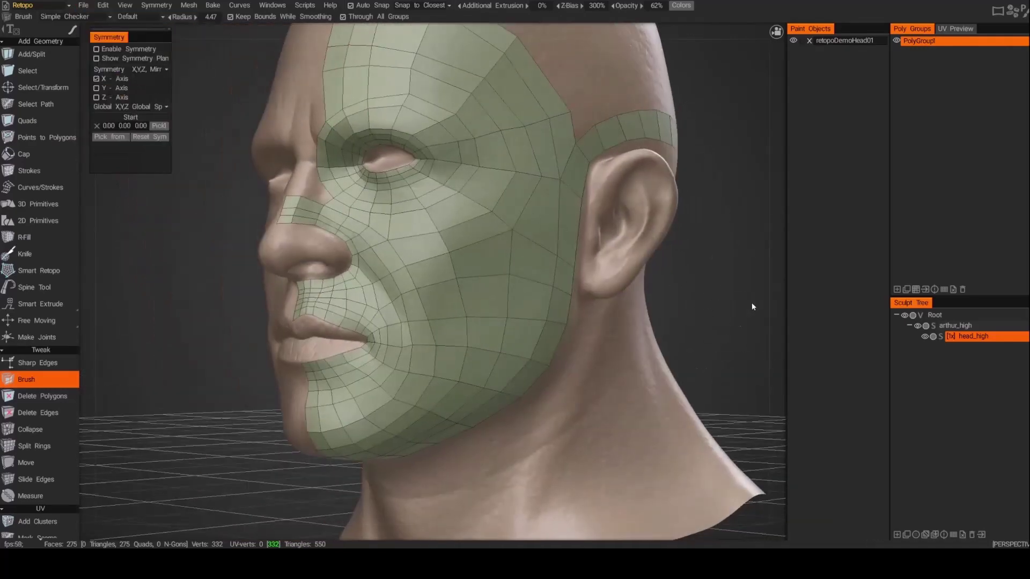
Add five quads from near the nose up the forehead's center edge, reaching 287 quads.
mouse_move(733, 336)
middle_mouse_down()
mouse_move(702, 324)
mouse_move(716, 328)
middle_mouse_up()
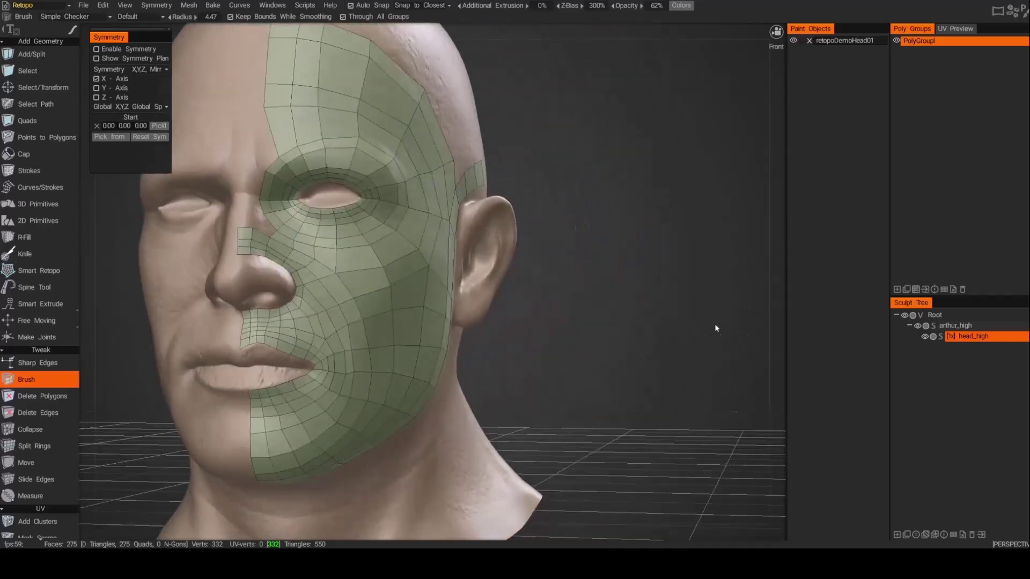
middle_click_drag(612, 235, 638, 252)
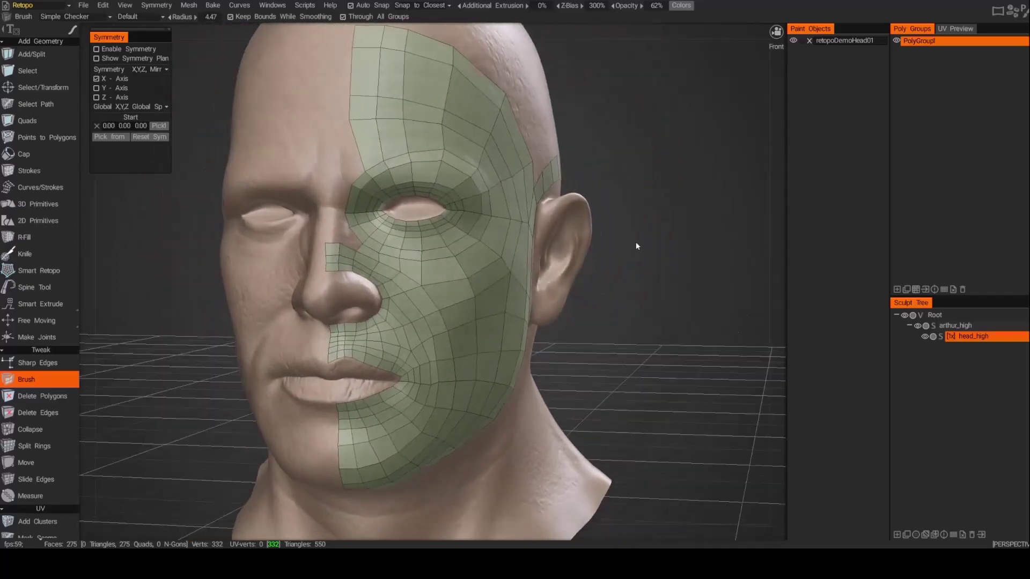
scroll(636, 245, "up", 3)
left_click(49, 136)
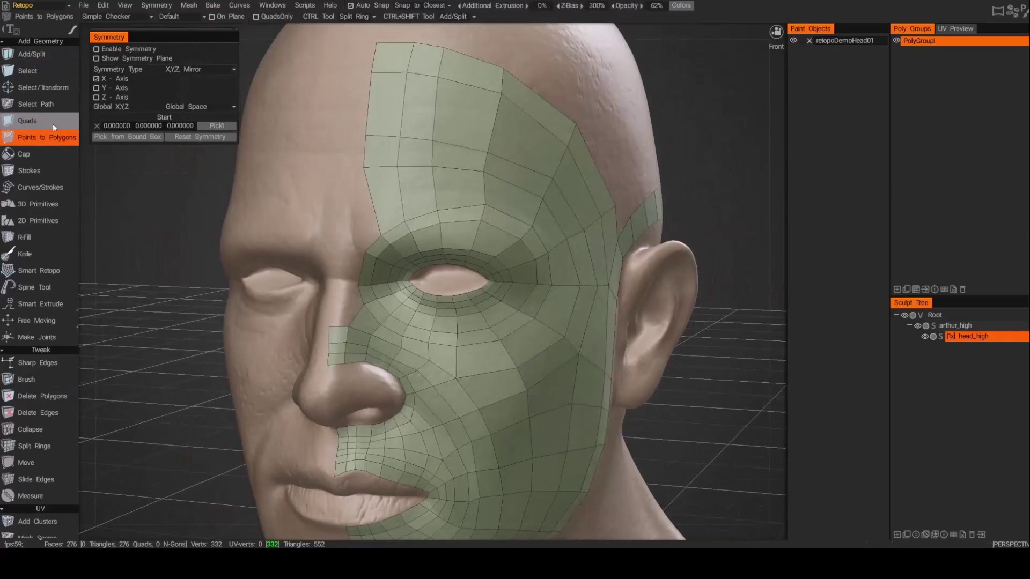
left_click(53, 123)
mouse_move(343, 322)
middle_mouse_down()
mouse_move(341, 300)
mouse_move(349, 344)
mouse_move(342, 304)
mouse_move(352, 330)
middle_mouse_up()
left_click(353, 317)
left_click(345, 247)
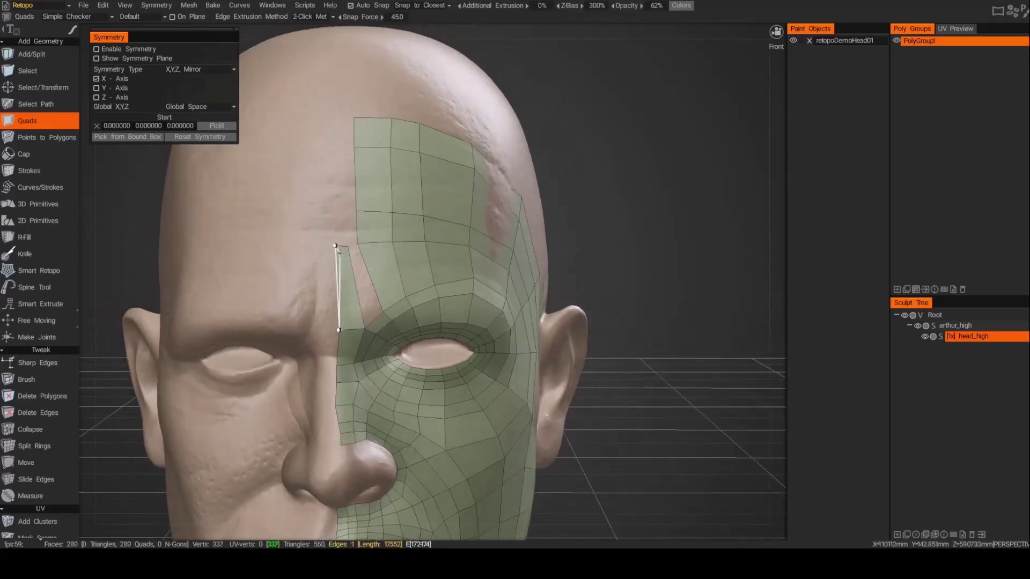
left_click(342, 209)
left_click(341, 145)
left_click(346, 117)
middle_click_drag(346, 117, 326, 268)
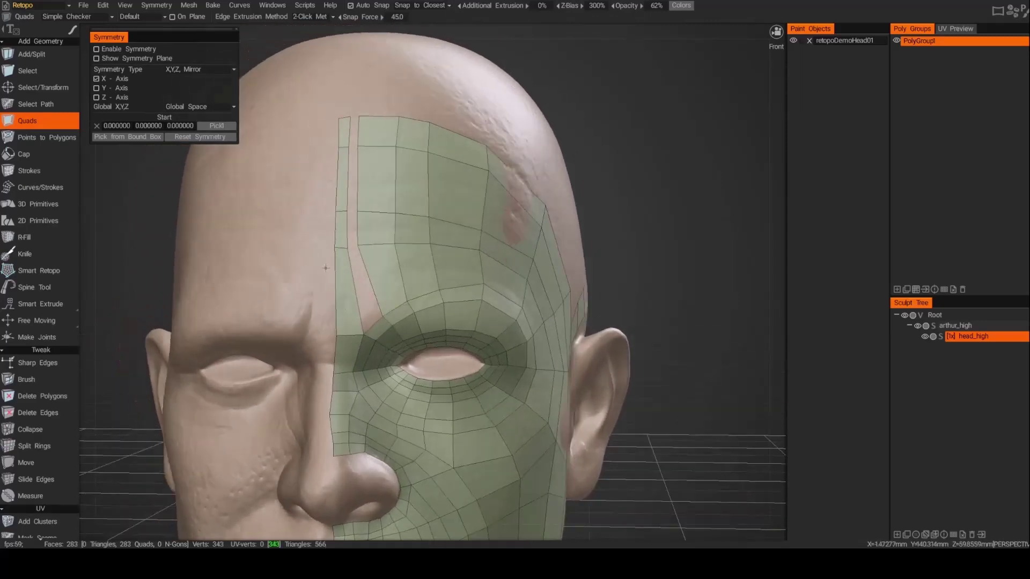
left_click(44, 141)
middle_click_drag(351, 226, 274, 359)
Place points beside the upper lip and turn them into quads.
scroll(290, 348, "up", 6)
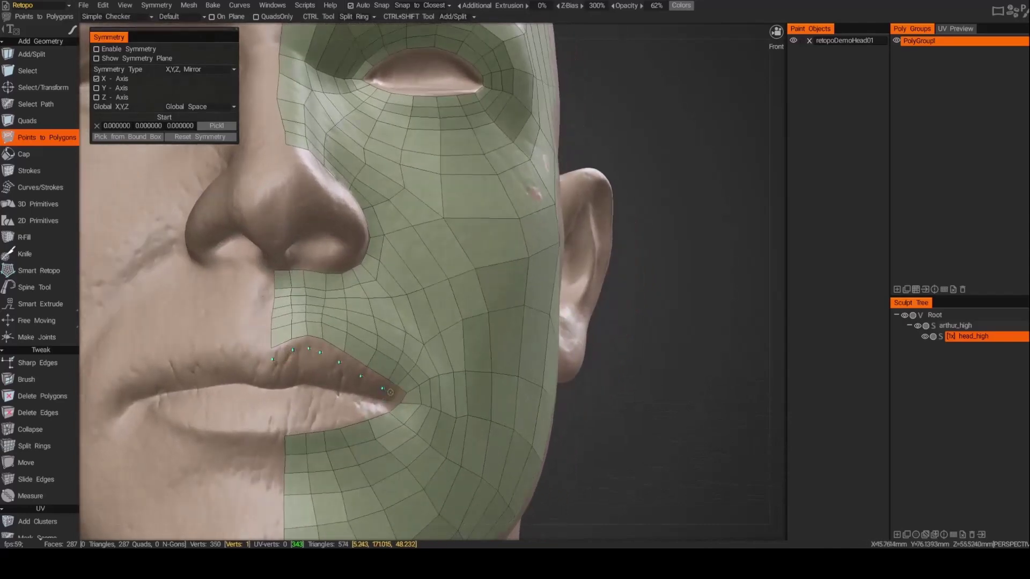
middle_click_drag(286, 418, 307, 379)
left_click(294, 369)
left_click(294, 369)
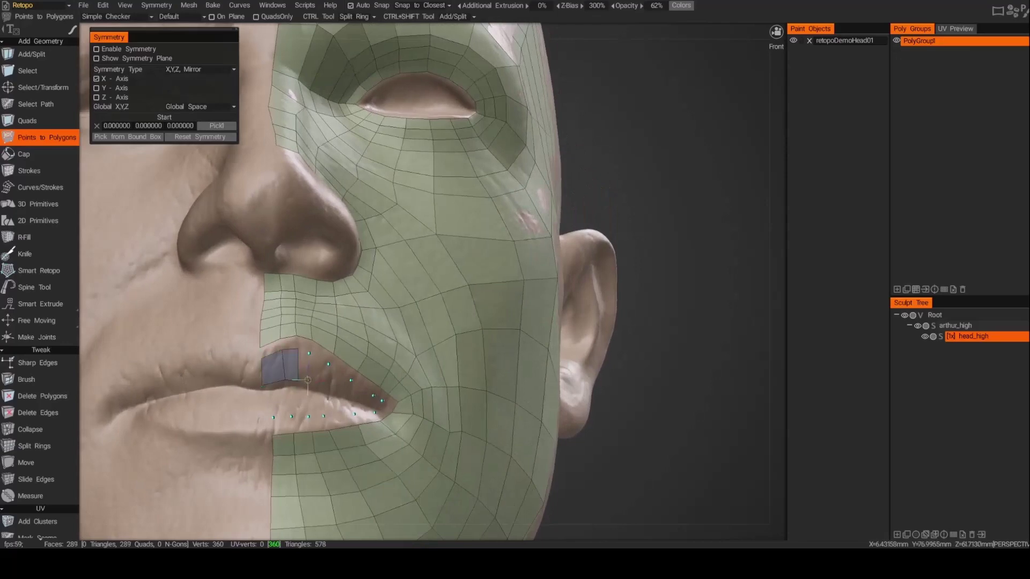
scroll(316, 376, "up", 3)
left_click(363, 391)
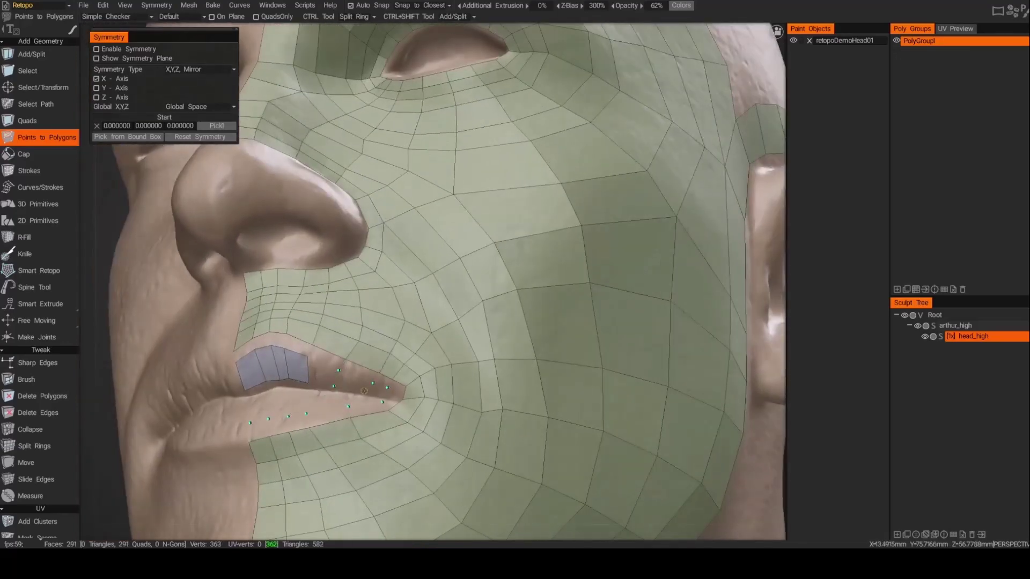
left_click(322, 377)
middle_click_drag(321, 377, 389, 374)
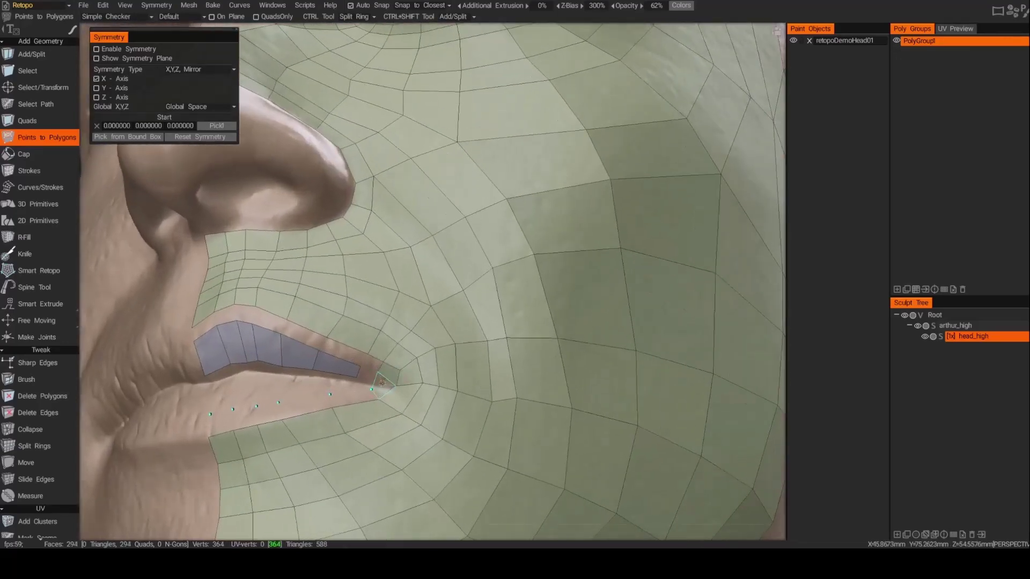
scroll(382, 383, "down", 3)
key("Return")
Add further polygons and points along the lip from a more frontal view.
scroll(278, 367, "up", 4)
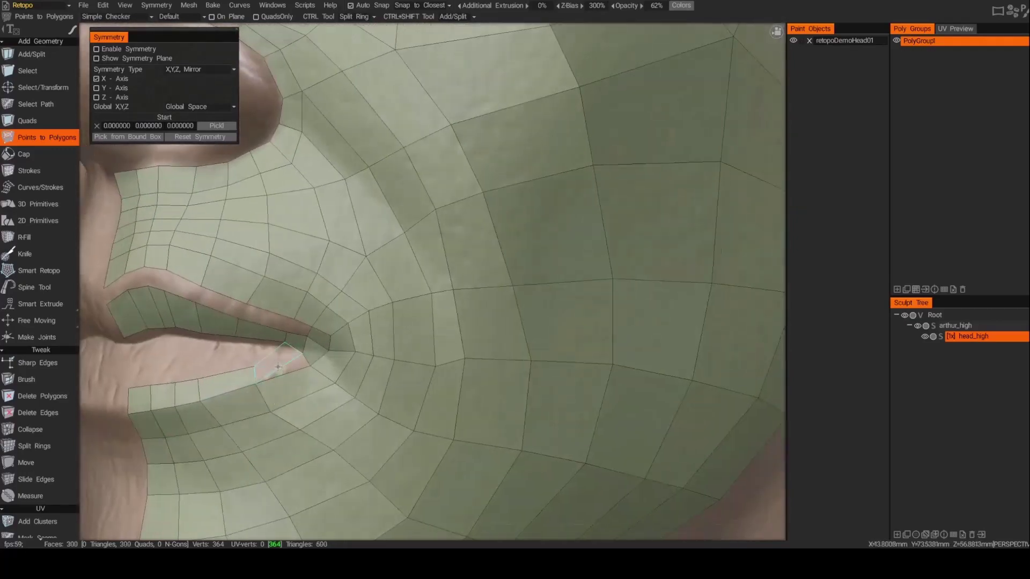
left_click(278, 368)
scroll(278, 367, "down", 3)
middle_click_drag(278, 367, 205, 375)
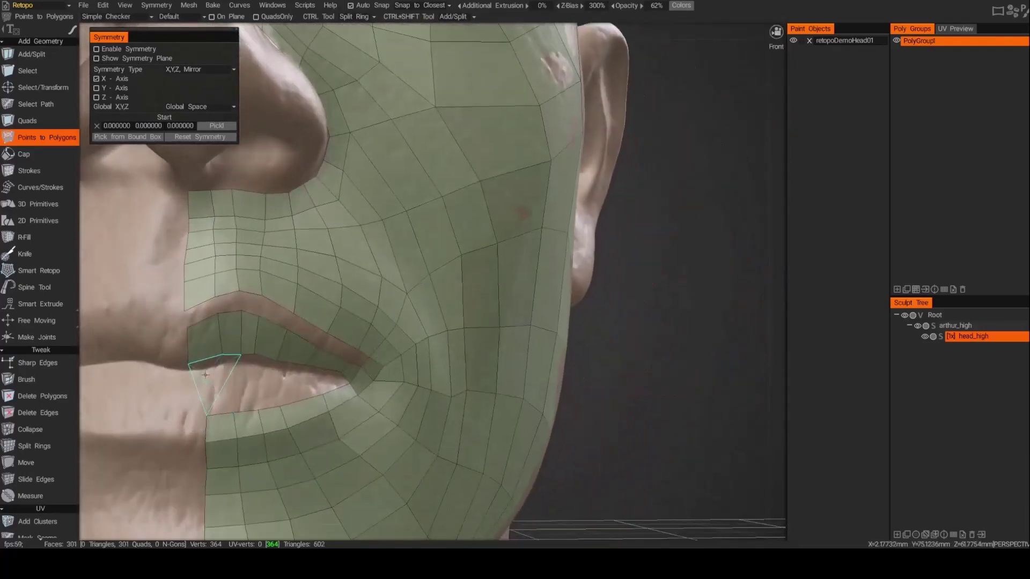
left_click(255, 369)
left_click(275, 370)
middle_click_drag(275, 370, 186, 403)
Fill the mouth corner with quads and commit the polygons there.
middle_click_drag(213, 437, 262, 358)
left_click(253, 335)
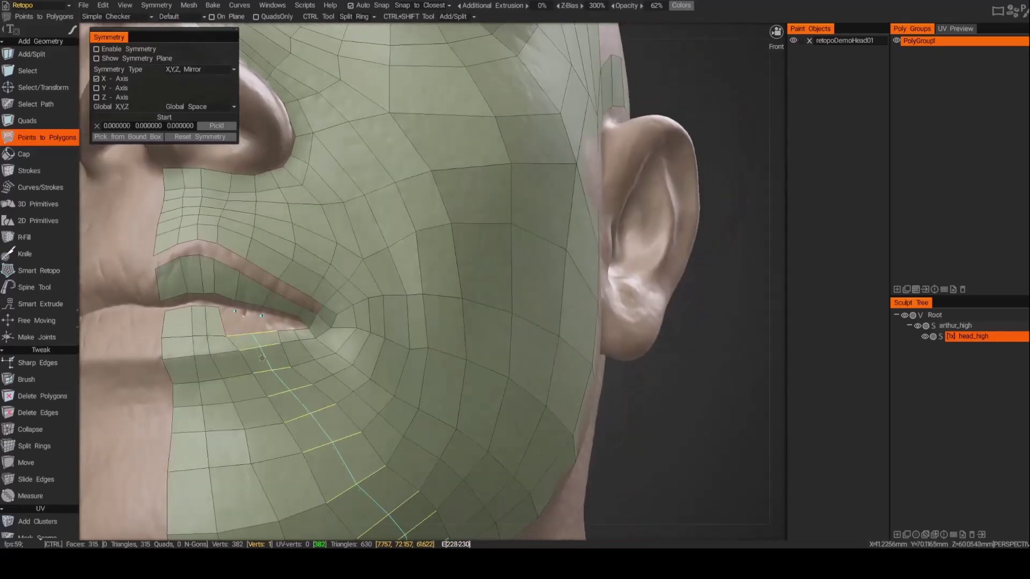
middle_click_drag(261, 321, 202, 354)
left_click(27, 120)
right_click_drag(203, 353, 296, 311)
left_click(264, 336)
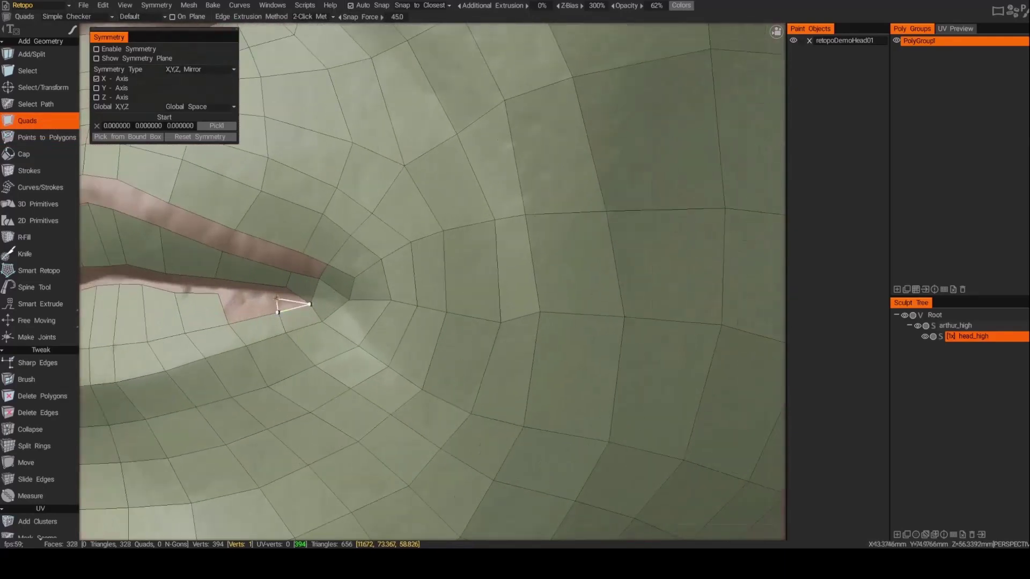
right_click_drag(218, 295, 410, 258)
left_click(48, 137)
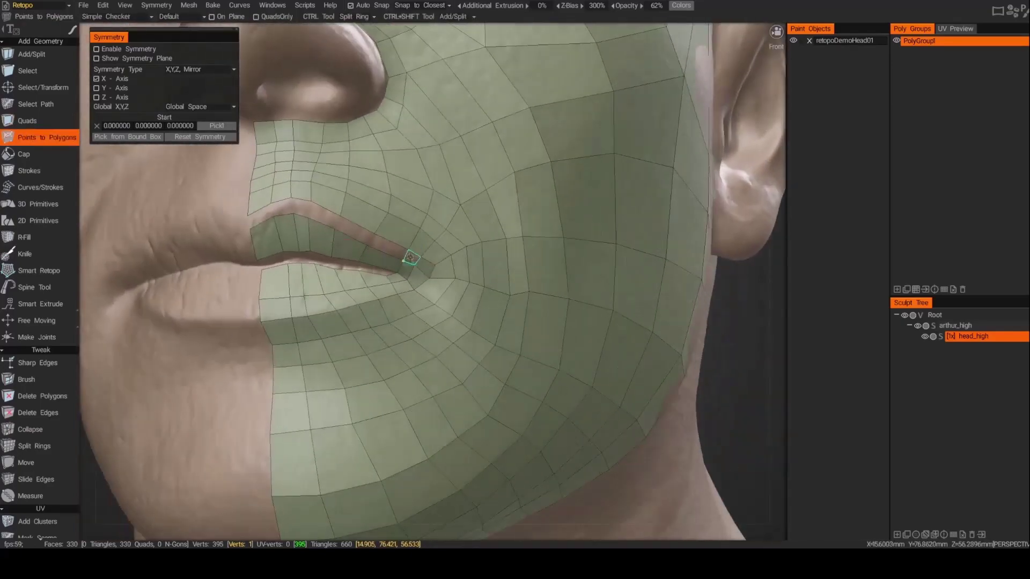
left_click(314, 210)
right_click_drag(315, 211, 375, 161)
left_click_drag(589, 268, 697, 279)
Frame the face and draw a quad next to the nose with Quads.
right_click_drag(697, 279, 653, 293)
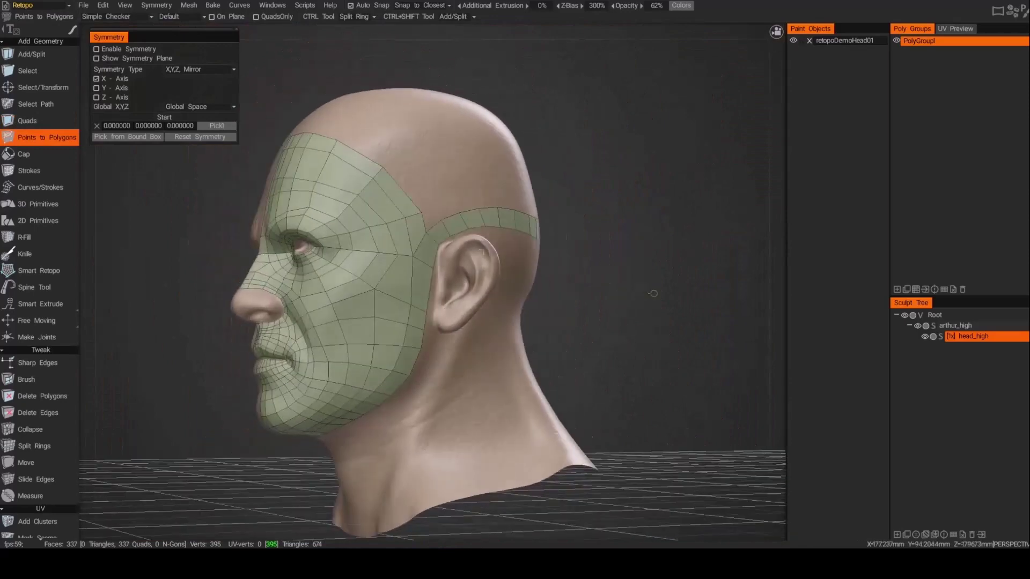
left_click_drag(653, 293, 528, 292)
right_click_drag(529, 292, 590, 268)
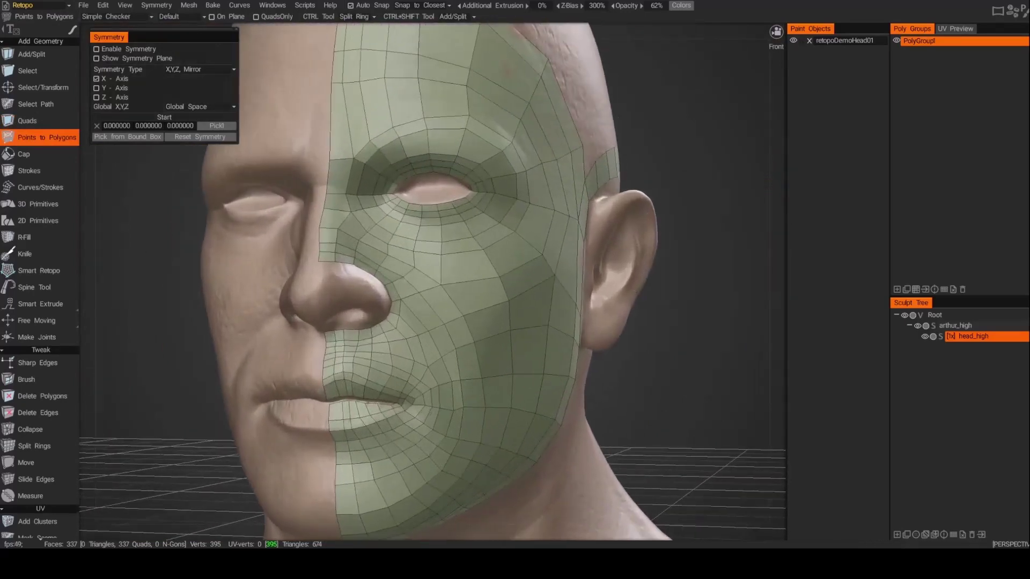
left_click_drag(329, 288, 362, 286)
key("q")
left_click(344, 301)
Add more quads beside the nose, then return to Points to Polygons.
right_click_drag(362, 286, 336, 283)
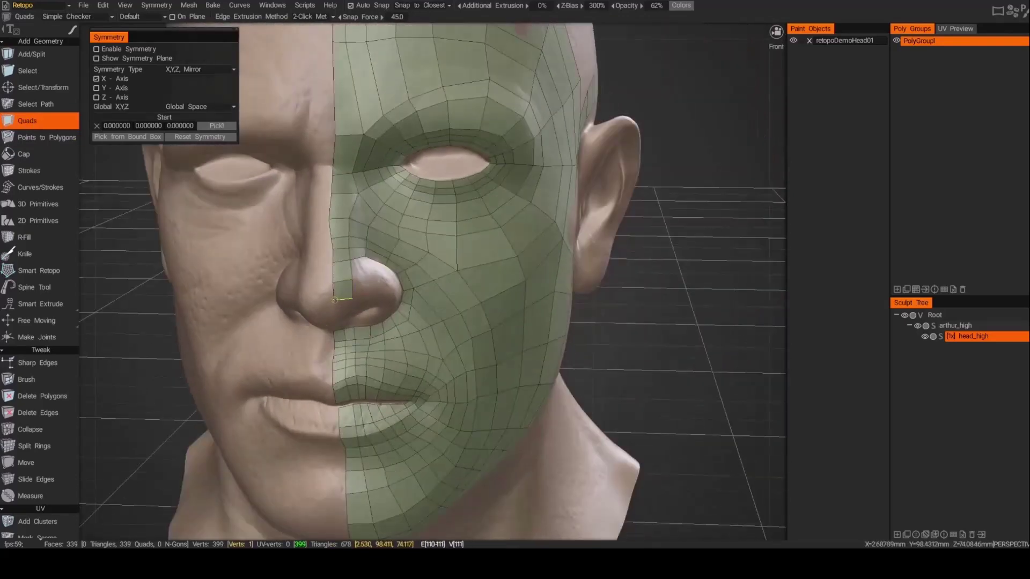
left_click_drag(334, 299, 347, 279)
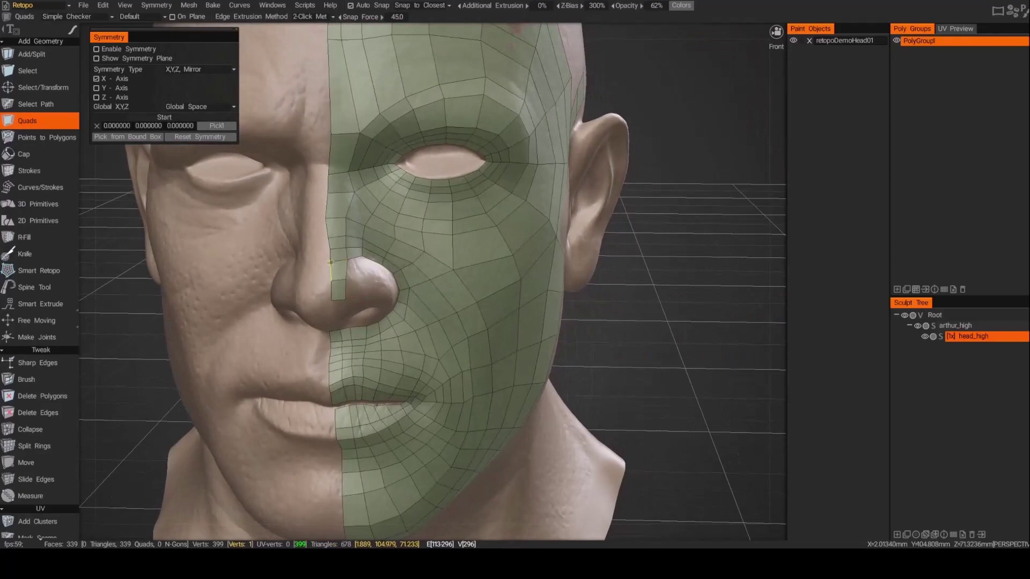
right_click_drag(331, 262, 276, 279)
left_click(315, 239)
left_click(291, 269)
left_click(47, 138)
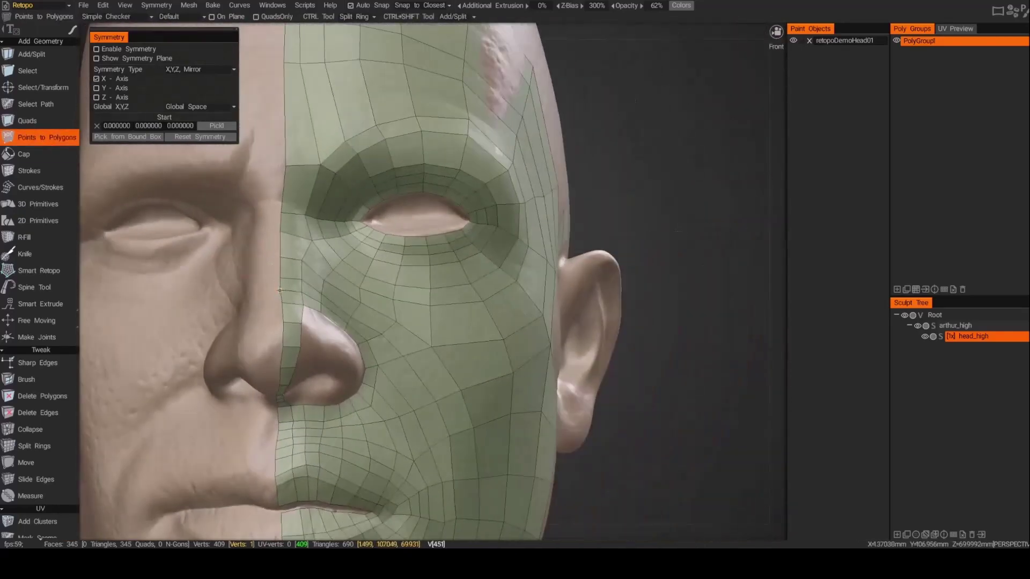
right_click_drag(280, 324, 263, 394)
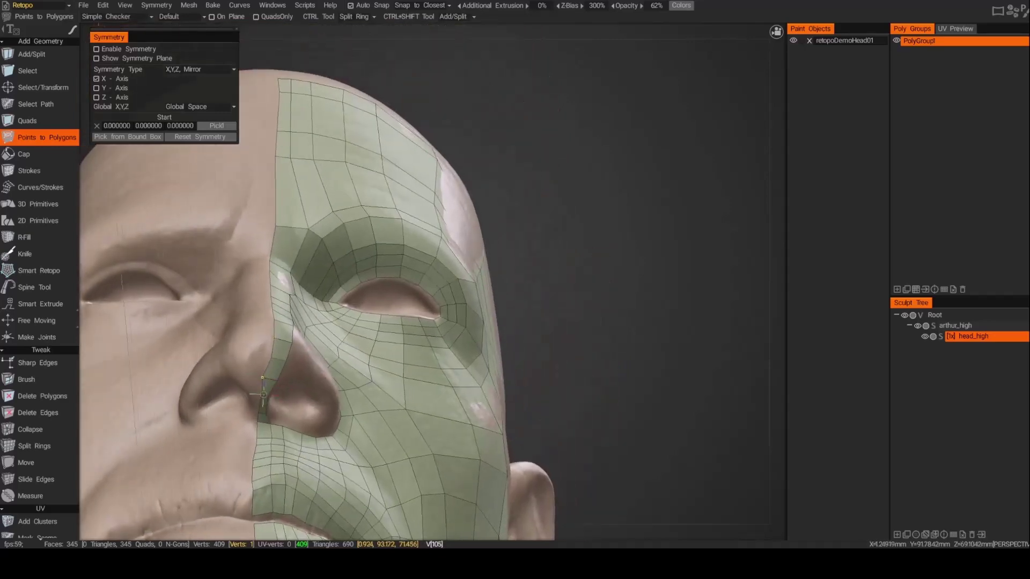
right_click_drag(273, 322, 66, 165, "shift")
scroll(177, 311, "up", 5)
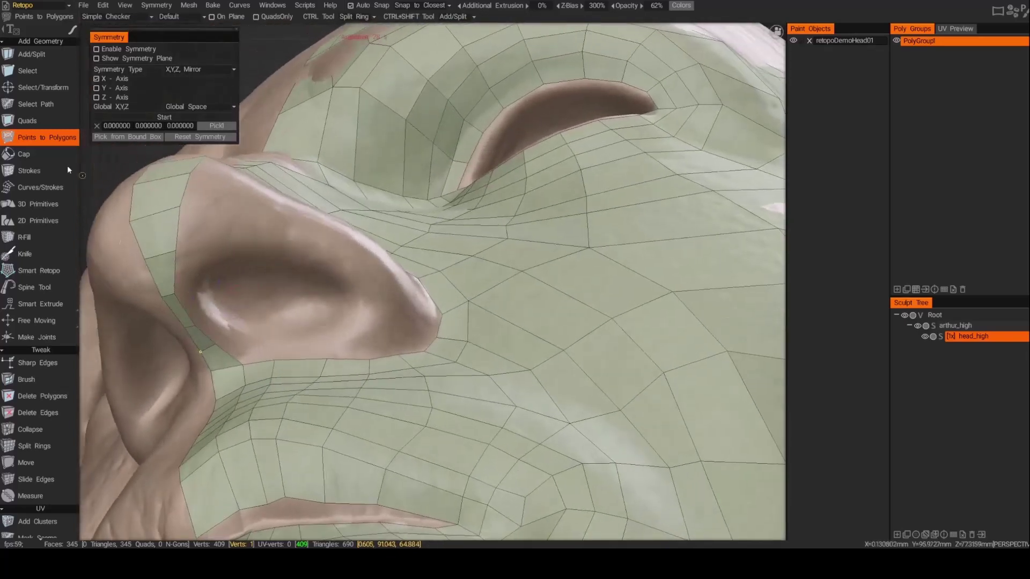
Draw a series of quads along the nostril rim with Quads.
left_click(27, 121)
right_click_drag(161, 225, 194, 258)
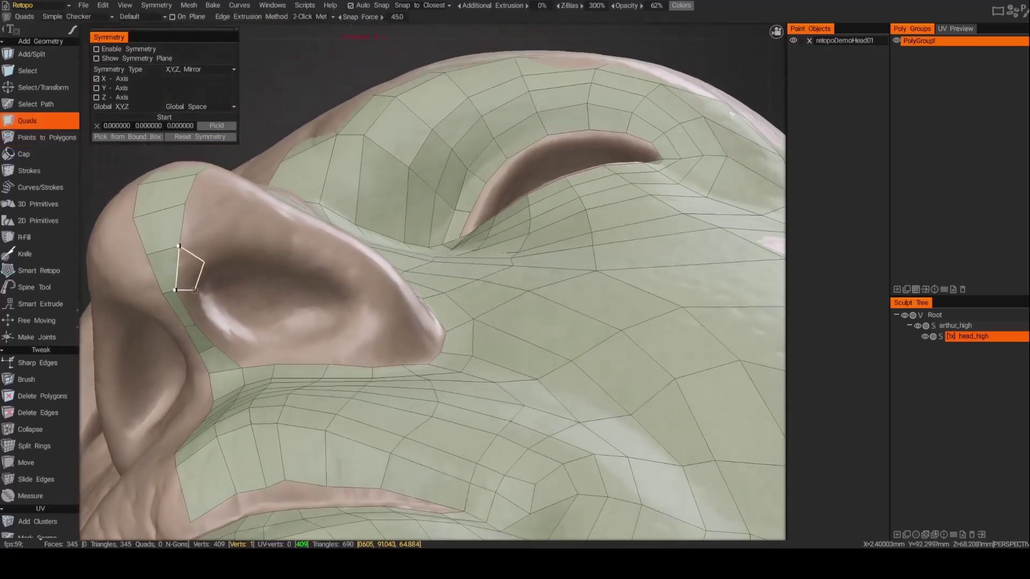
left_click(194, 290)
left_click(196, 296)
right_click_drag(195, 296, 295, 310)
left_click(223, 310)
left_click(252, 314)
left_click(270, 310)
Continue the ring of nostril-rim quads from a lower view.
left_click(318, 321)
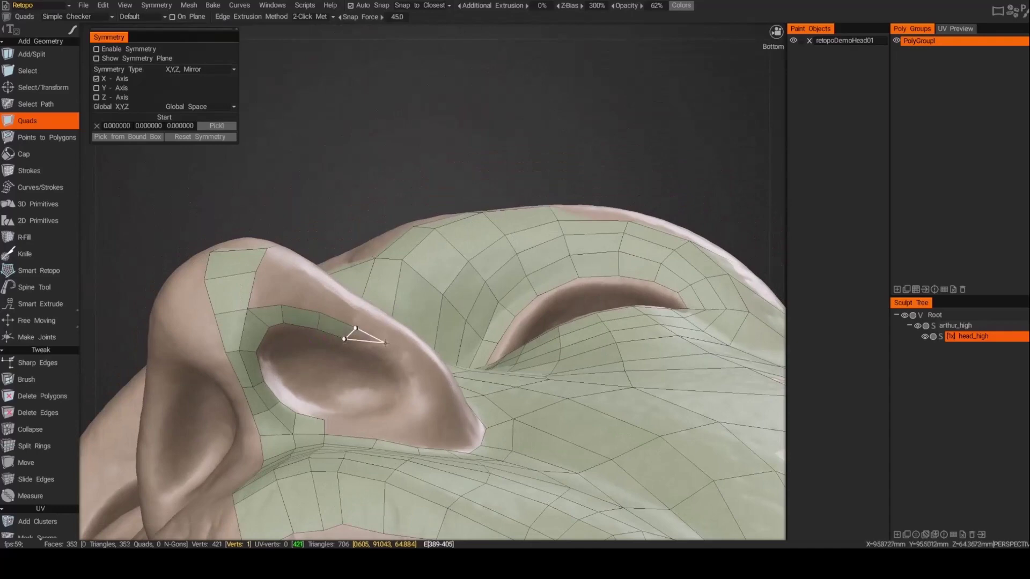
left_click(385, 342)
right_click_drag(385, 343, 310, 281)
left_click(401, 423)
left_click(327, 440)
left_click(366, 382)
Place points near the nostril and close them into polygons.
left_click(43, 137)
left_click(330, 268)
left_click(375, 281)
left_click(368, 279)
left_click(368, 278)
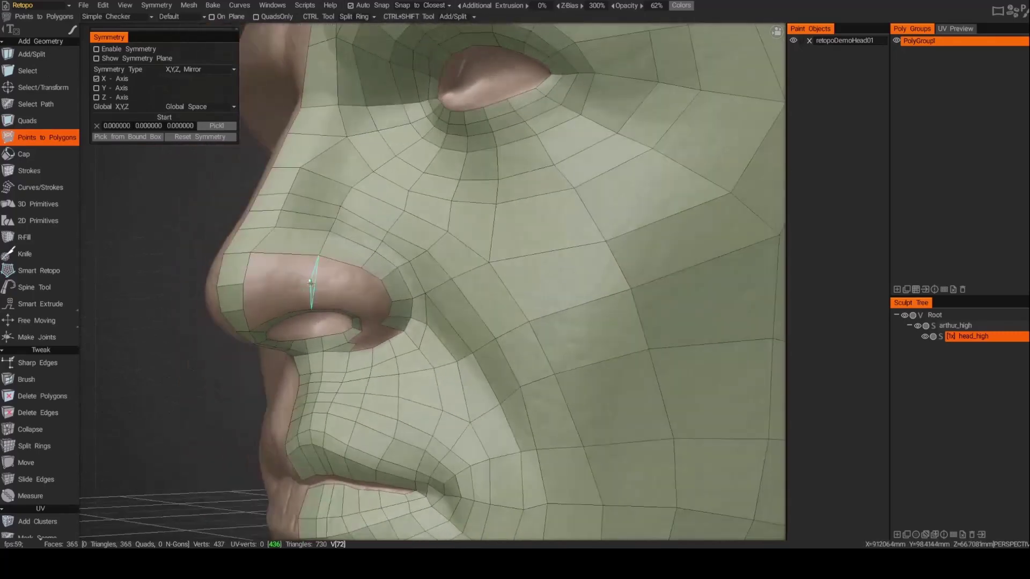
left_click(369, 308)
Add more polygons around the nostril and fix the preview quad.
right_click_drag(369, 308, 434, 243)
left_click(390, 294)
left_click(458, 231)
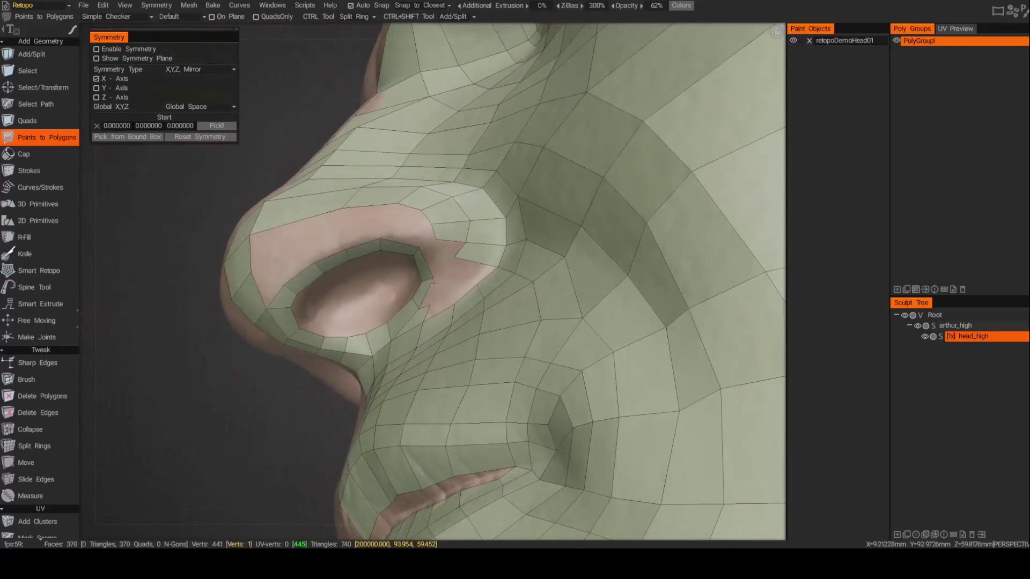
left_click(459, 250)
right_click_drag(460, 250, 314, 288)
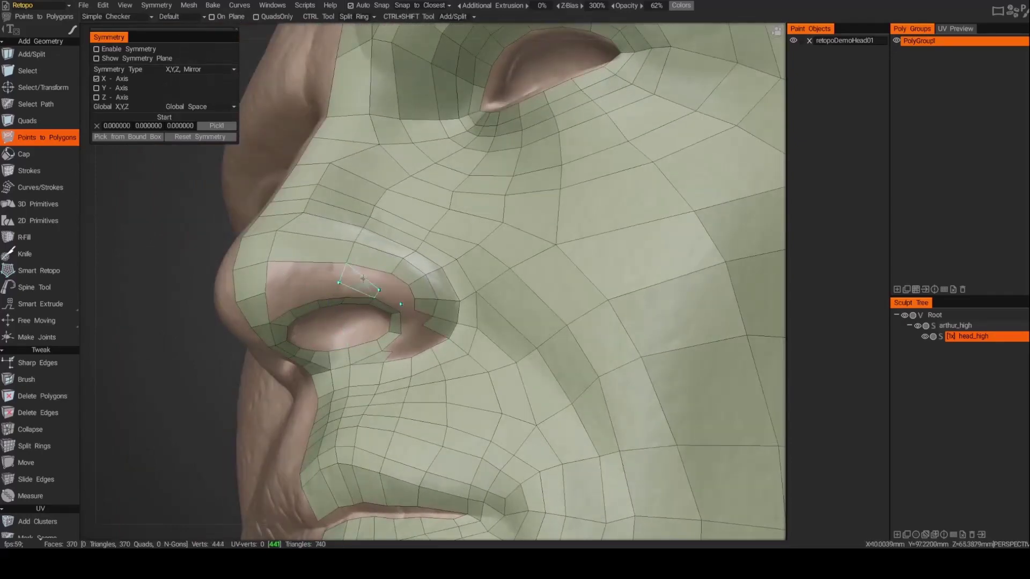
right_click_drag(340, 202, 311, 252)
left_click(28, 121)
Add a quad beside the nostril and remove the stray edges there.
left_click(342, 267)
left_click(352, 263)
left_click(37, 412)
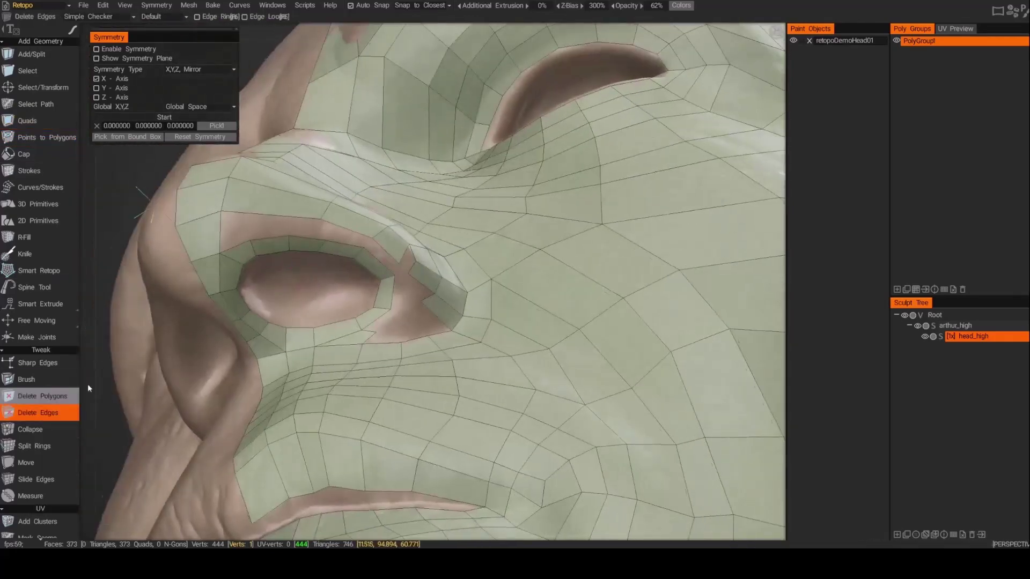
scroll(293, 240, "up", 1)
left_click(293, 239)
scroll(293, 240, "up", 2)
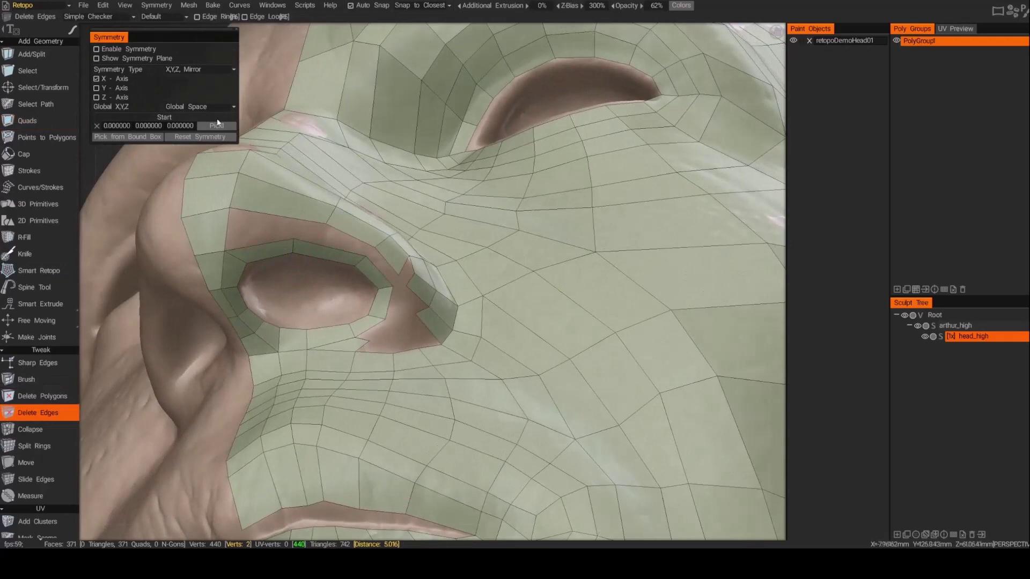
Draw two new quads beside the nostril.
left_click(44, 138)
right_click_drag(289, 257, 358, 272)
left_click(46, 120)
left_click(256, 212)
left_click(316, 234)
Delete a bad face at the nostril with Delete Polygons.
left_click(42, 395)
left_click(361, 236)
left_click(48, 138)
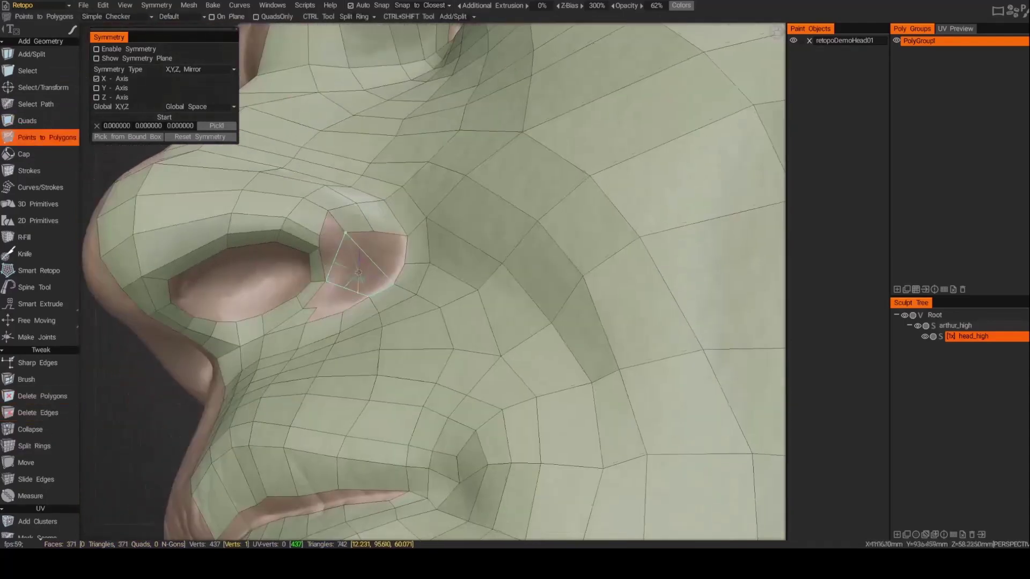
right_click_drag(345, 232, 323, 259)
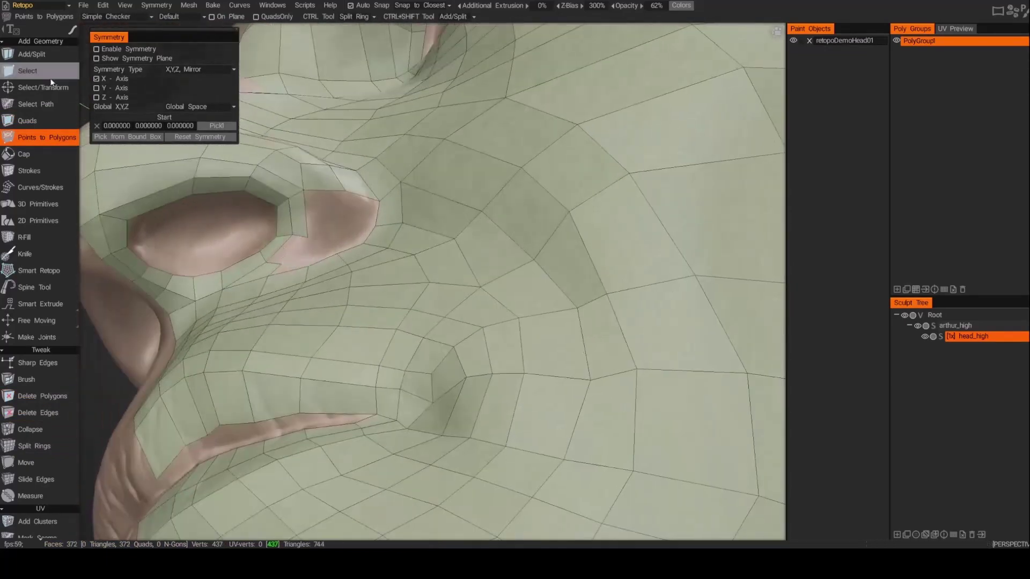
Rebuild the nostril gap with freshly committed quads.
left_click(27, 121)
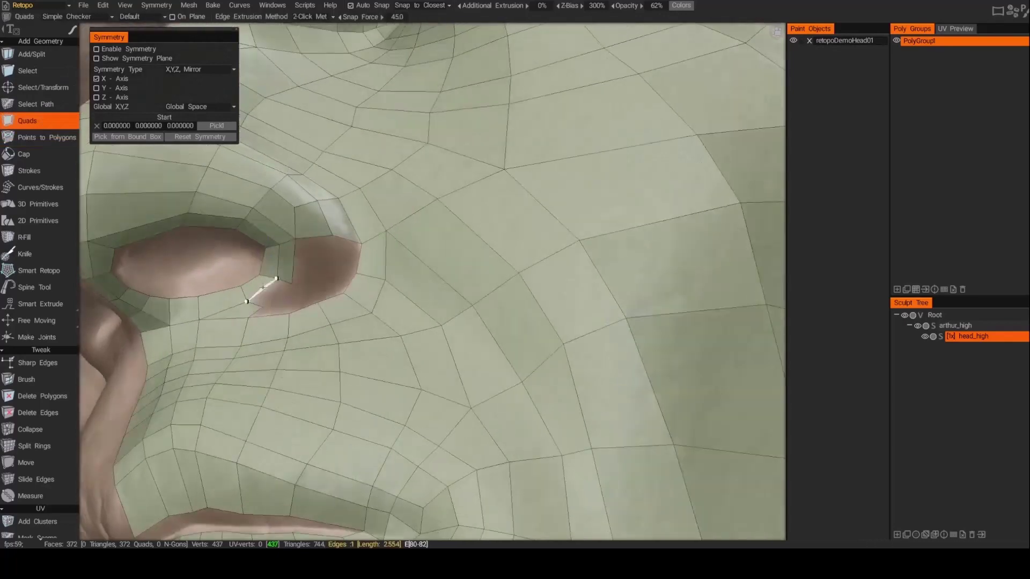
right_click_drag(291, 285, 255, 294)
left_click(298, 277)
left_click(327, 271)
left_click(319, 263)
left_click(335, 246)
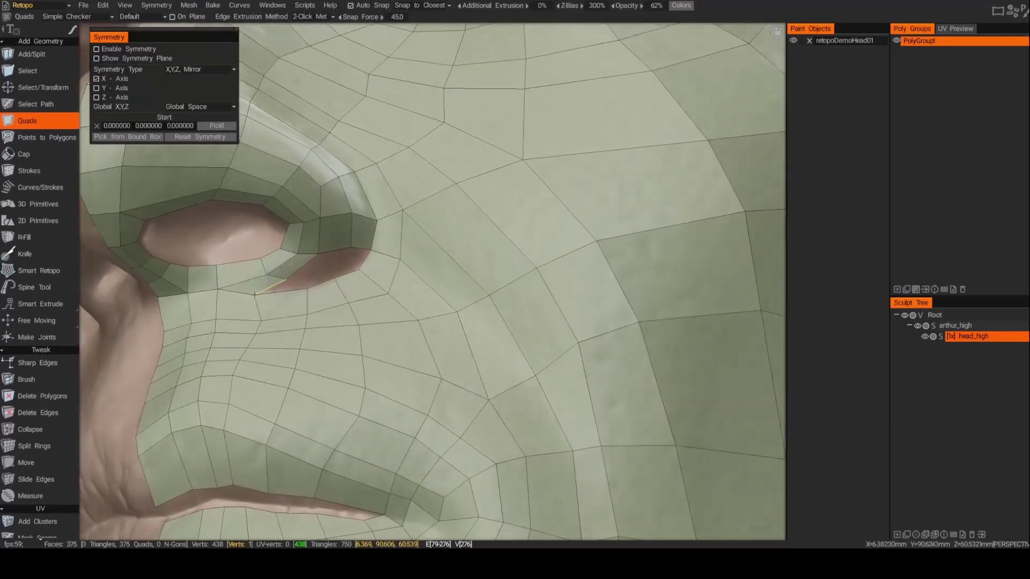
right_click_drag(249, 333, 182, 229)
left_click(26, 463)
Extend the quads around the nostril and beside the nose.
key("q")
left_click(338, 257)
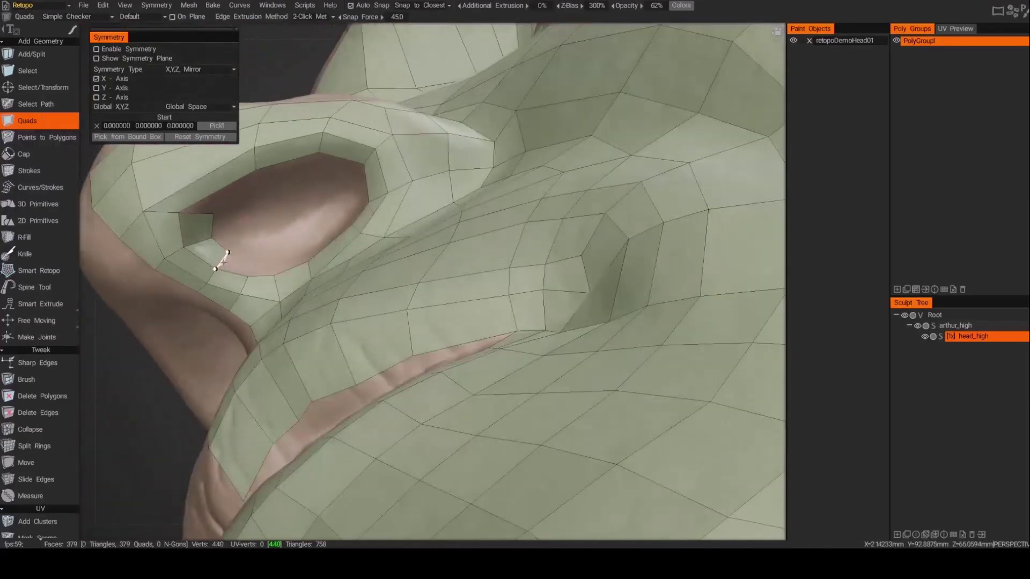
right_click_drag(248, 276, 221, 241)
left_click(221, 241)
left_click(275, 275)
right_click_drag(275, 275, 271, 259)
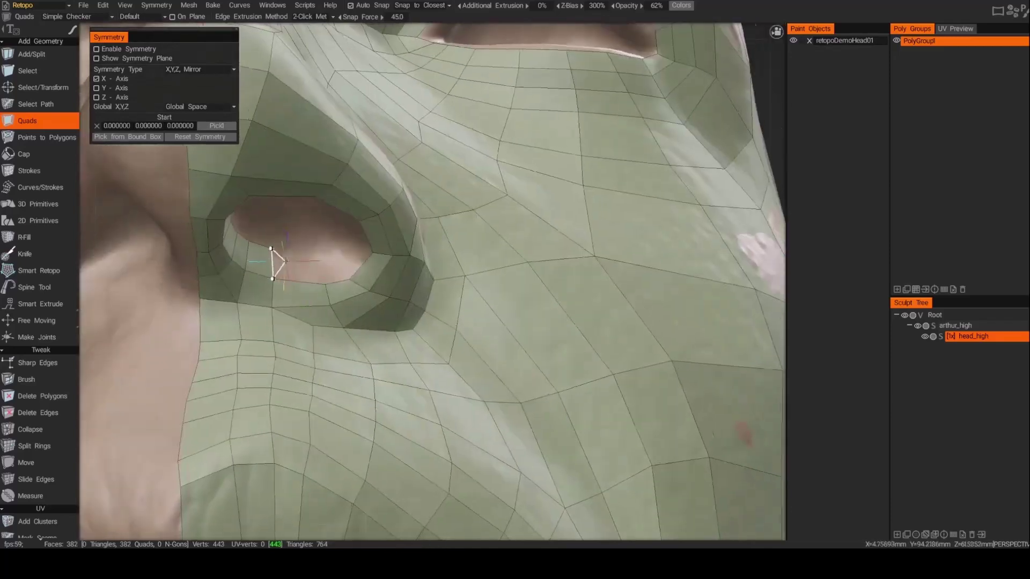
left_click(348, 278)
right_click_drag(348, 278, 374, 220)
left_click(374, 221)
left_click(339, 175)
right_click_drag(339, 175, 354, 231)
left_click(242, 189)
Cap the remaining hole and split the cap with new edges.
left_click(23, 153)
left_click(273, 274)
left_click(31, 54)
right_click_drag(257, 252, 285, 263)
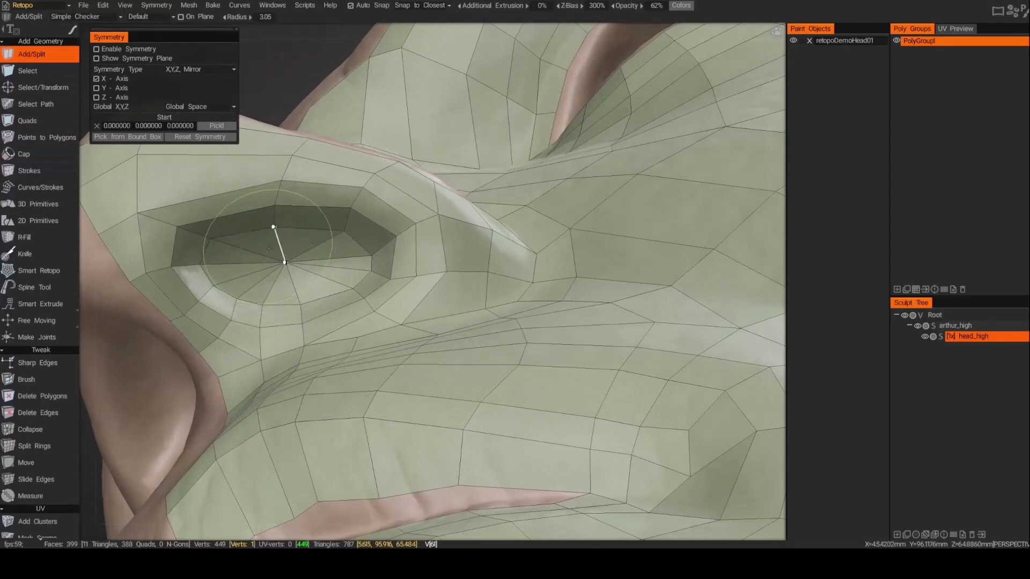
left_click(259, 253)
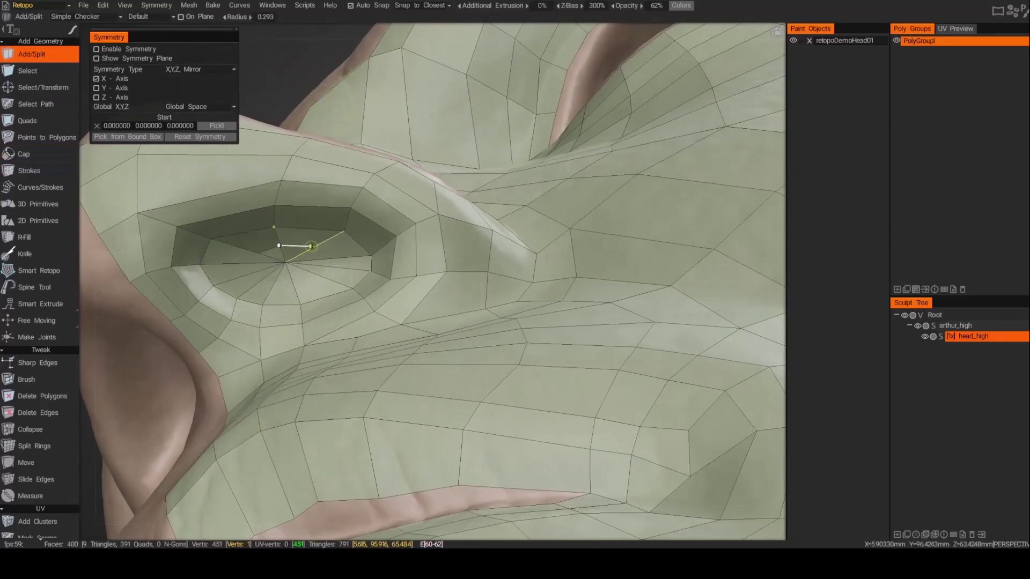
left_click(275, 281)
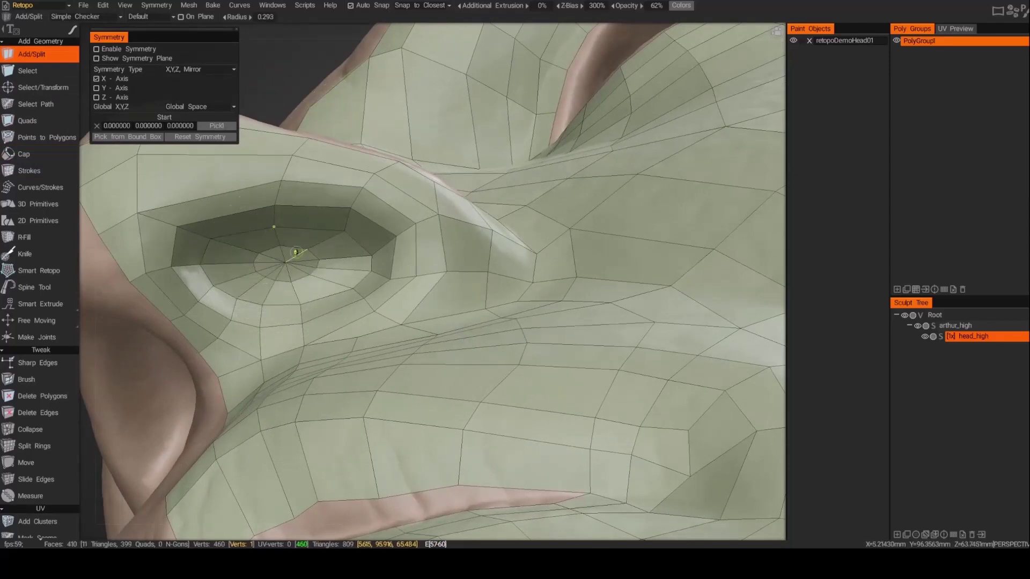
Delete the stray edges in the eye-area fill so only quads remain.
left_click(38, 412)
right_click_drag(279, 252, 264, 247)
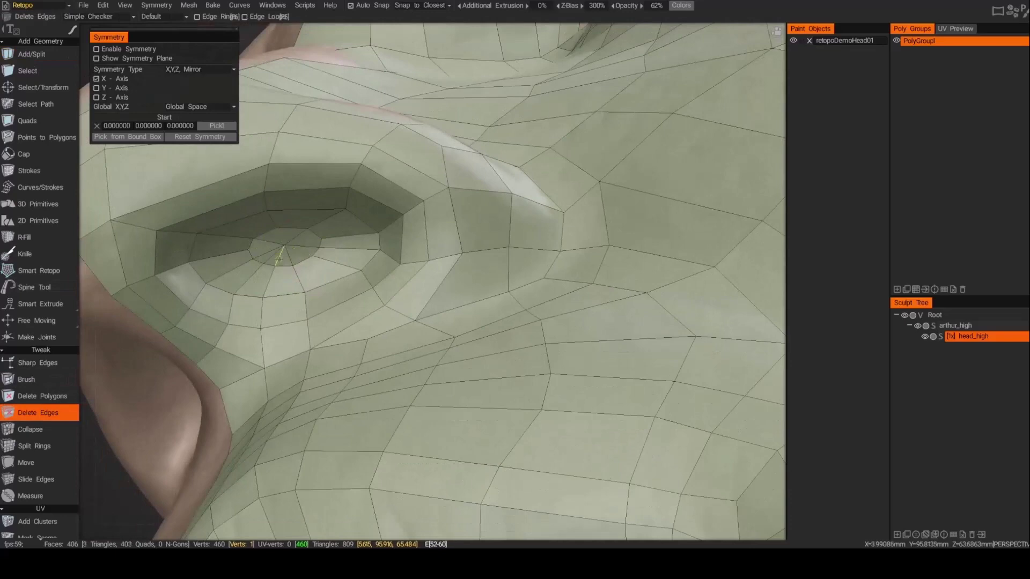
left_click(280, 254)
left_click_drag(280, 254, 215, 209, "alt")
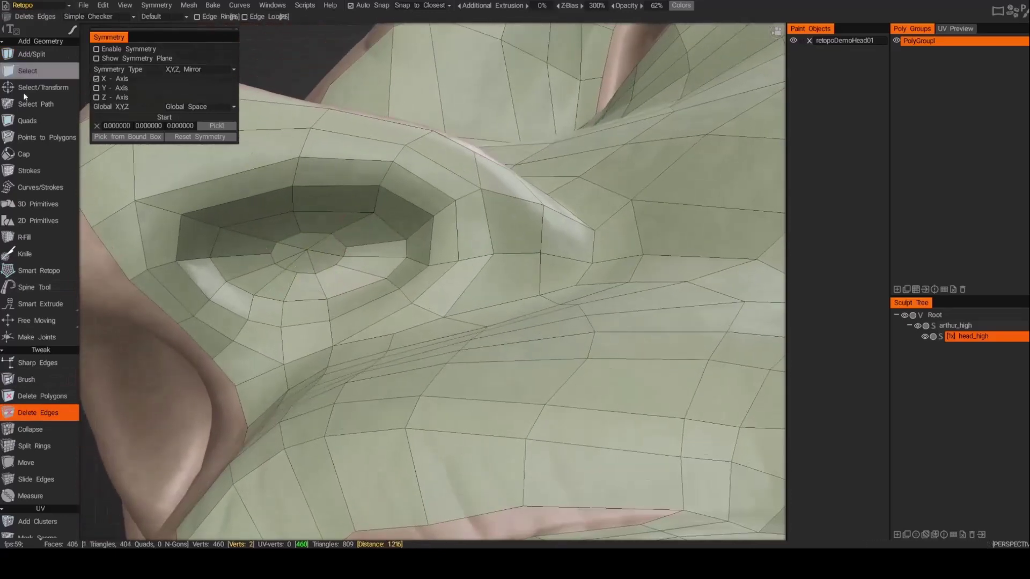
left_click(46, 137)
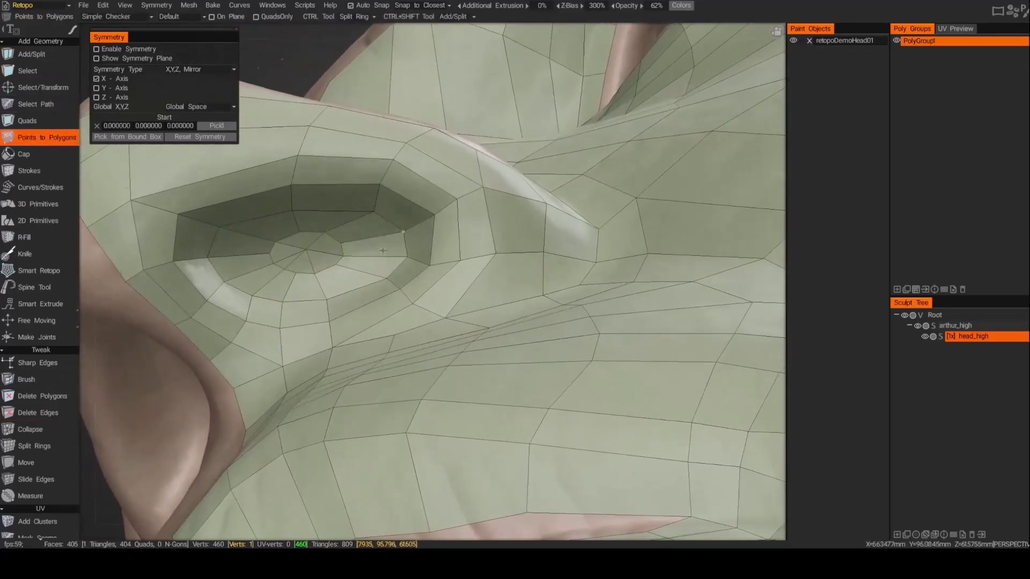
left_click_drag(382, 251, 257, 287, "alt")
key("d")
left_click(287, 277)
key("p")
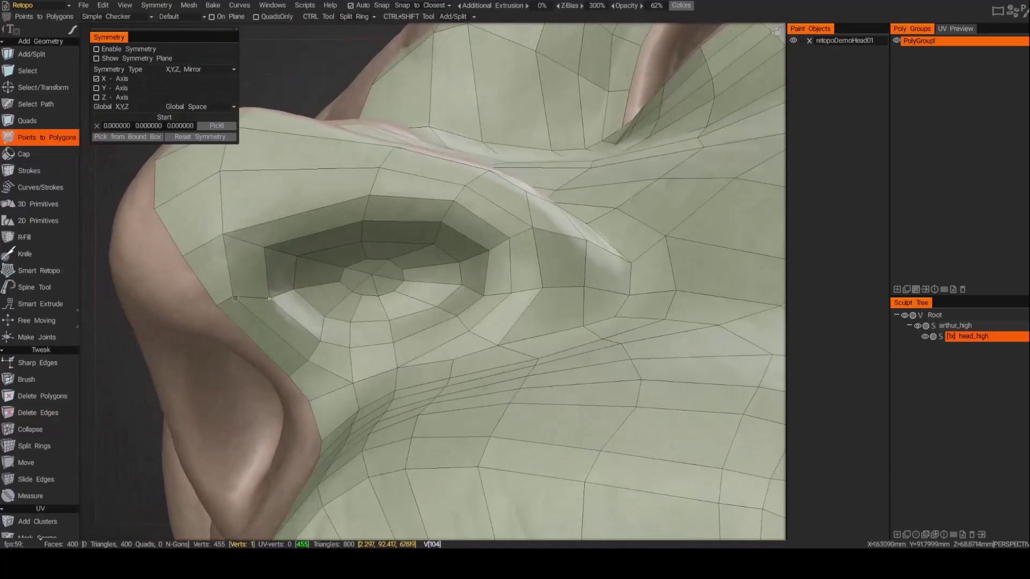
scroll(232, 322, "down", 5)
left_click_drag(231, 321, 322, 332, "alt")
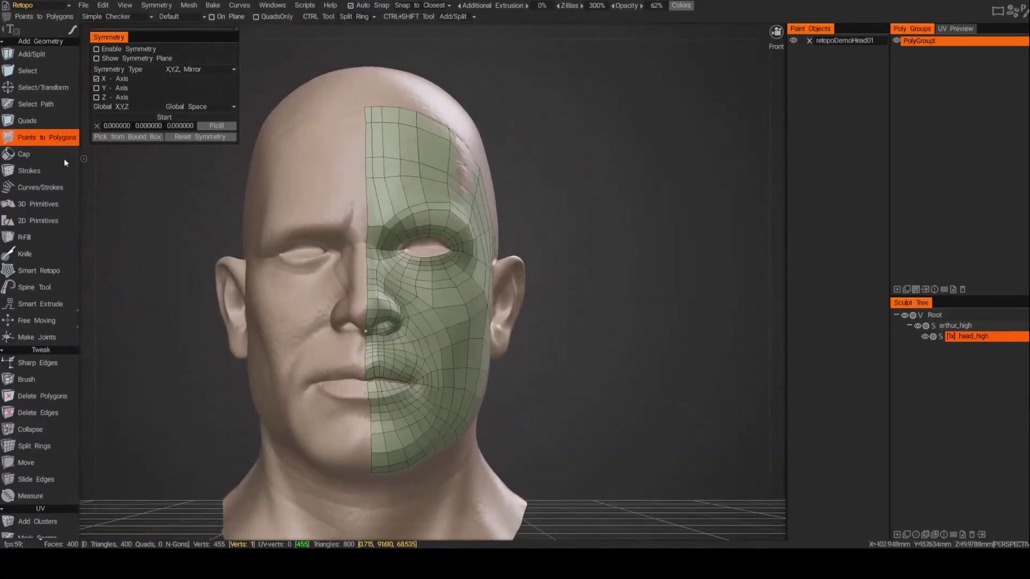
Select the centre-line edges and the chin border edge of the retopo mesh.
left_click(28, 71)
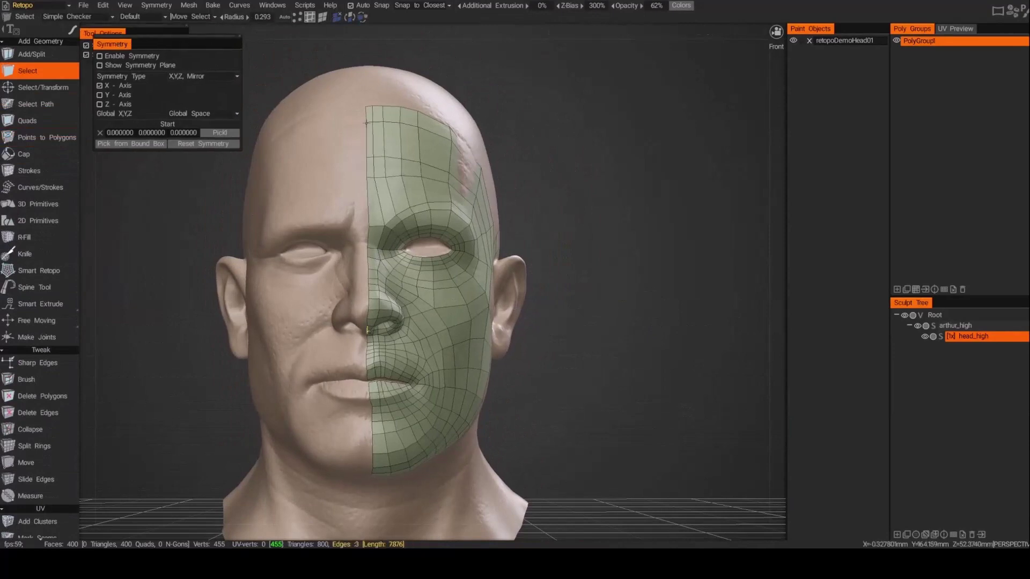
left_click(367, 139, "shift")
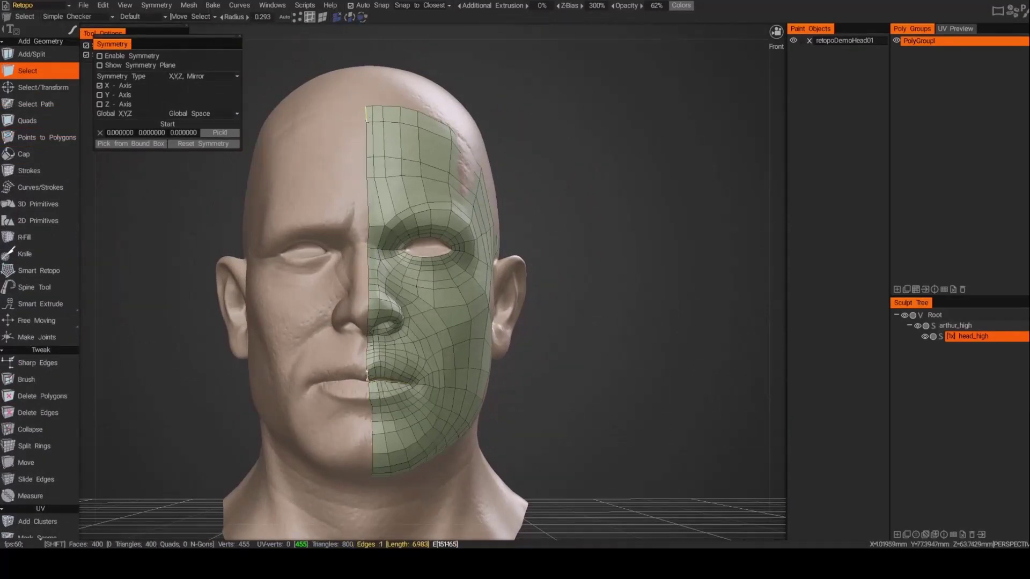
left_click(46, 90)
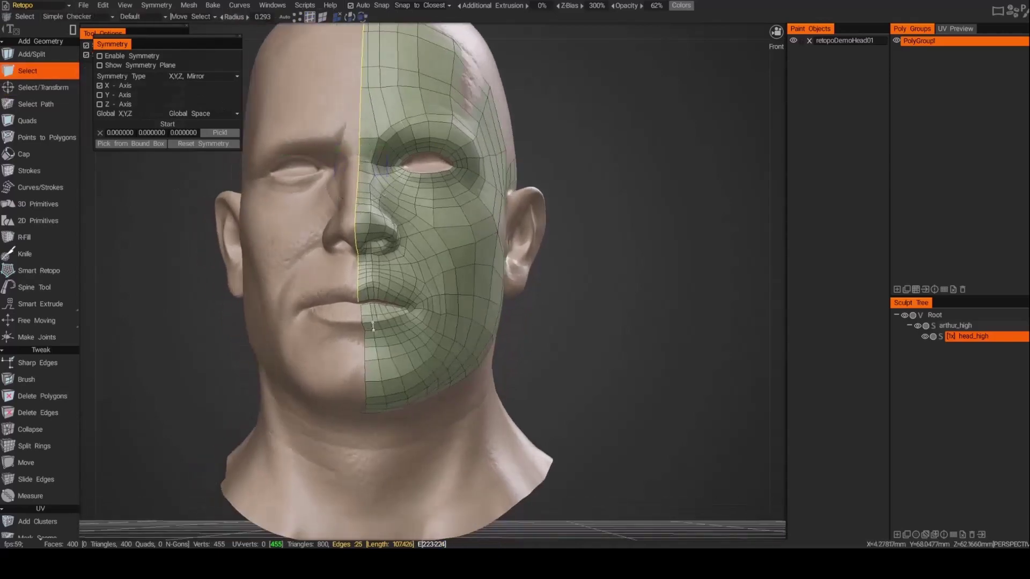
left_click_drag(365, 385, 380, 177)
left_click(386, 358, "shift")
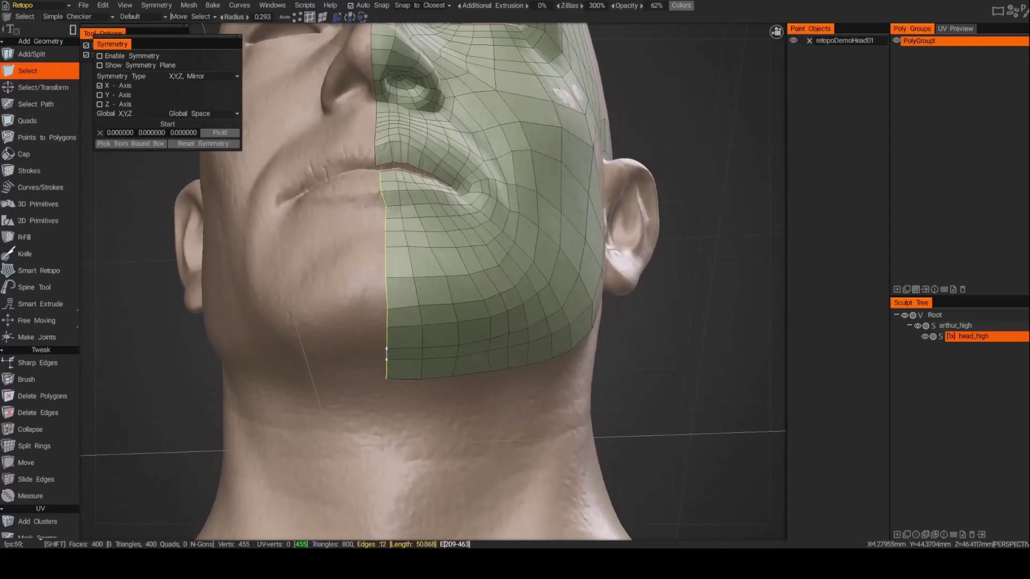
Transform the selected midline edges to straighten them along the face's centre.
key("t")
left_click_drag(429, 375, 429, 278)
scroll(429, 279, "up", 3)
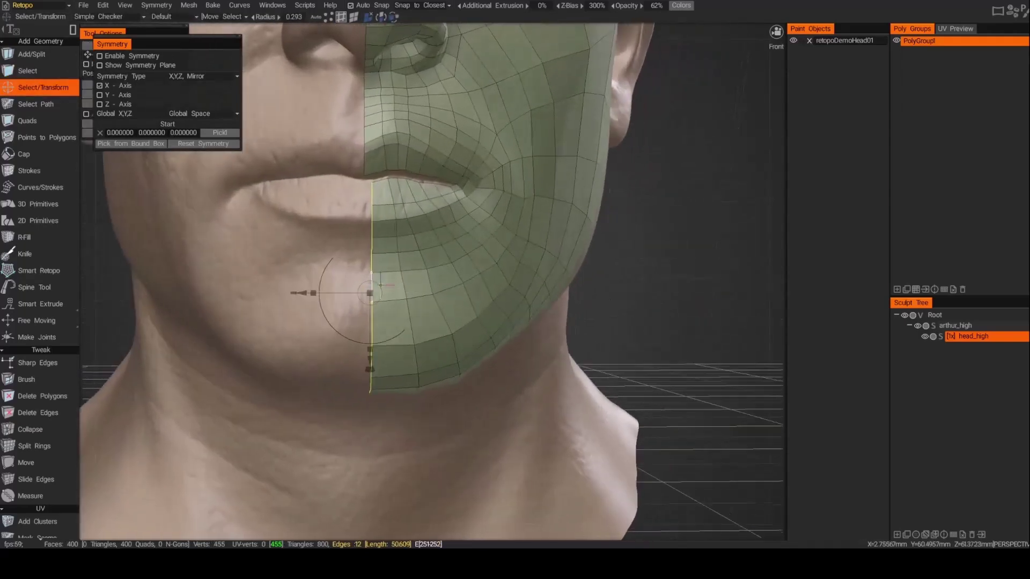
scroll(429, 279, "up", 2)
scroll(639, 345, "down", 5)
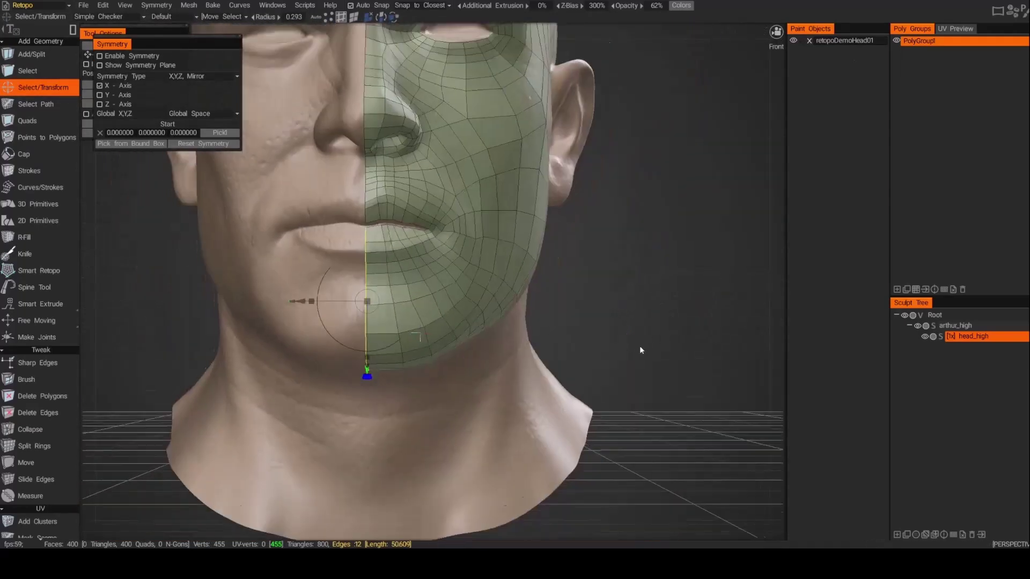
scroll(710, 311, "up", 5)
key("b")
scroll(392, 359, "down", 5)
left_click_drag(392, 360, 374, 290)
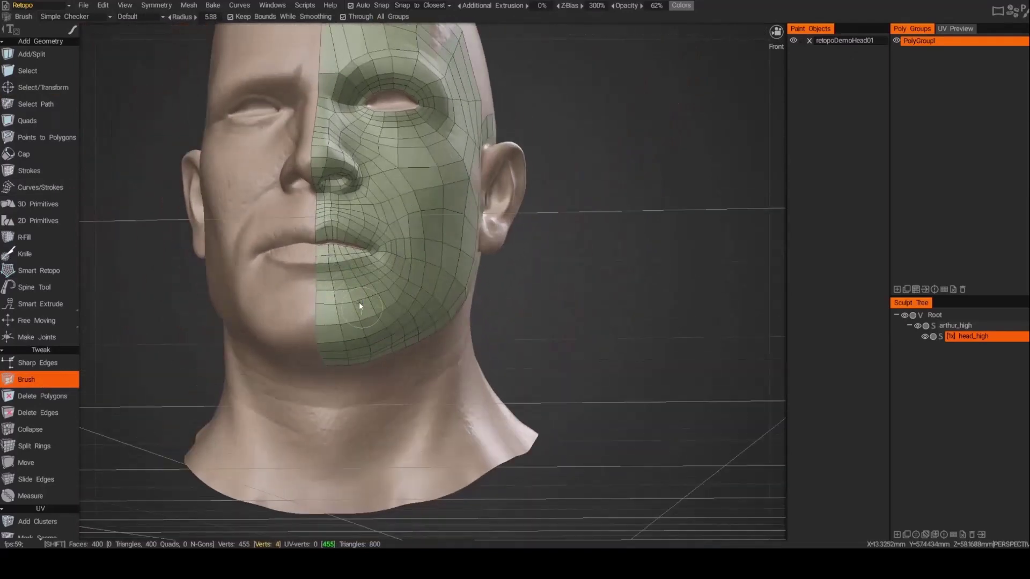
Even out the half-face quads with Shift-smoothing and Move-tool tweaks, checking front, three-quarter and underside views.
left_click_drag(384, 250, 340, 212)
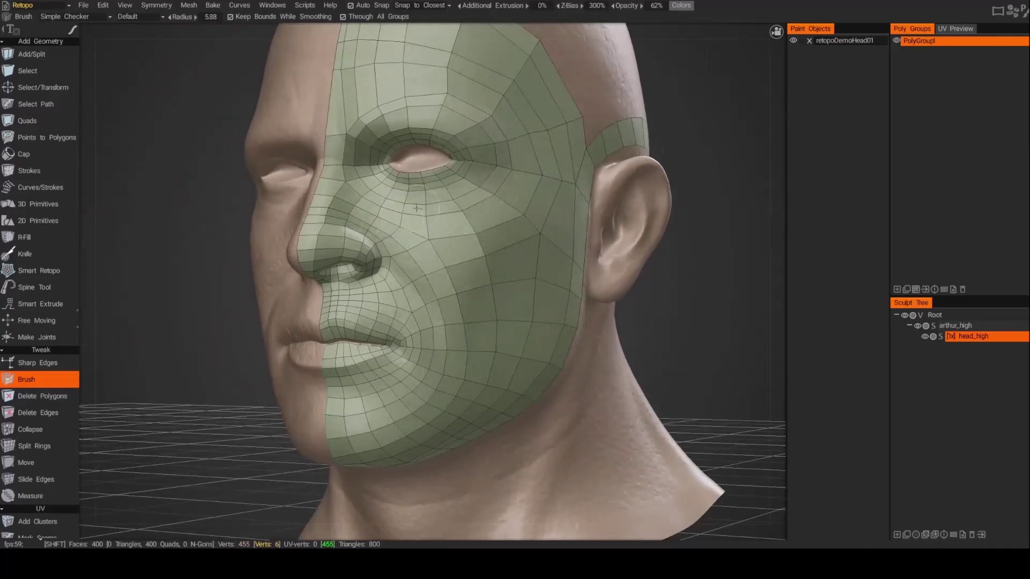
left_click_drag(514, 372, 542, 370, "shift")
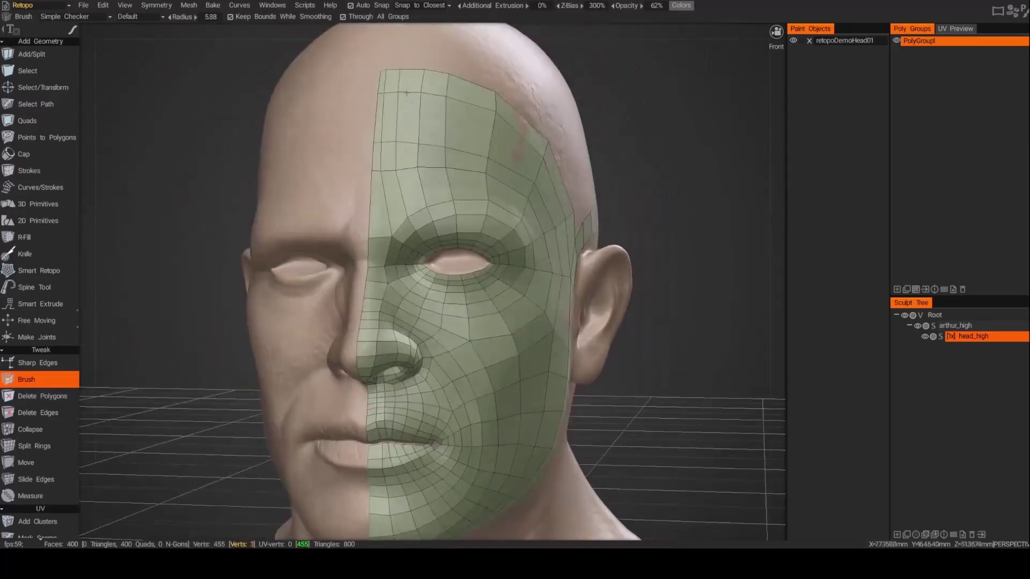
mouse_move(536, 201)
left_mouse_down()
mouse_move(322, 53)
mouse_move(327, 92)
mouse_move(364, 148)
mouse_move(316, 256)
mouse_move(375, 268)
mouse_move(357, 309)
left_mouse_up()
key("m")
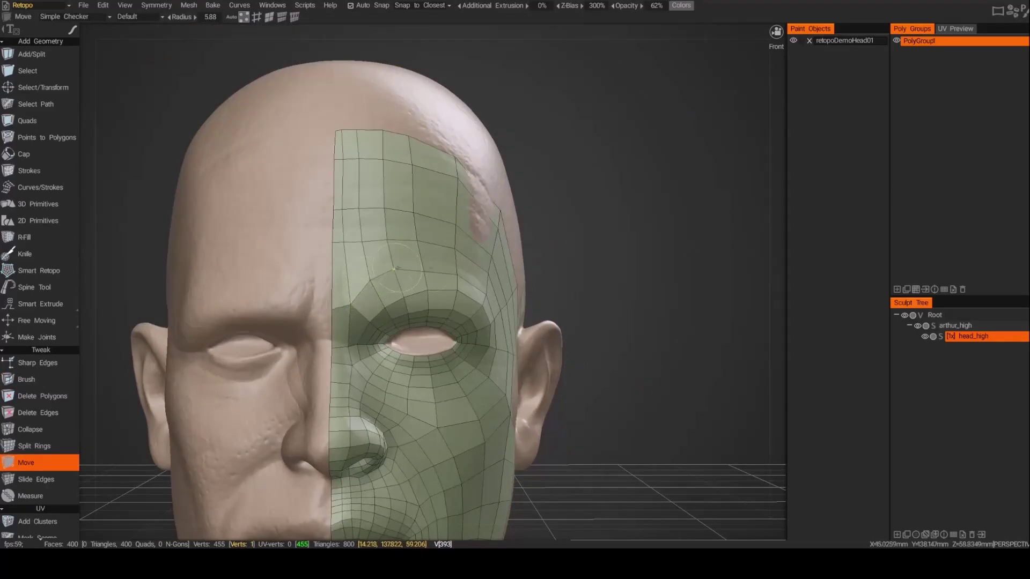
mouse_move(394, 269)
left_mouse_down()
mouse_move(362, 285)
mouse_move(357, 389)
mouse_move(386, 255)
left_mouse_up()
key("shift")
left_click_drag(323, 311, 363, 304)
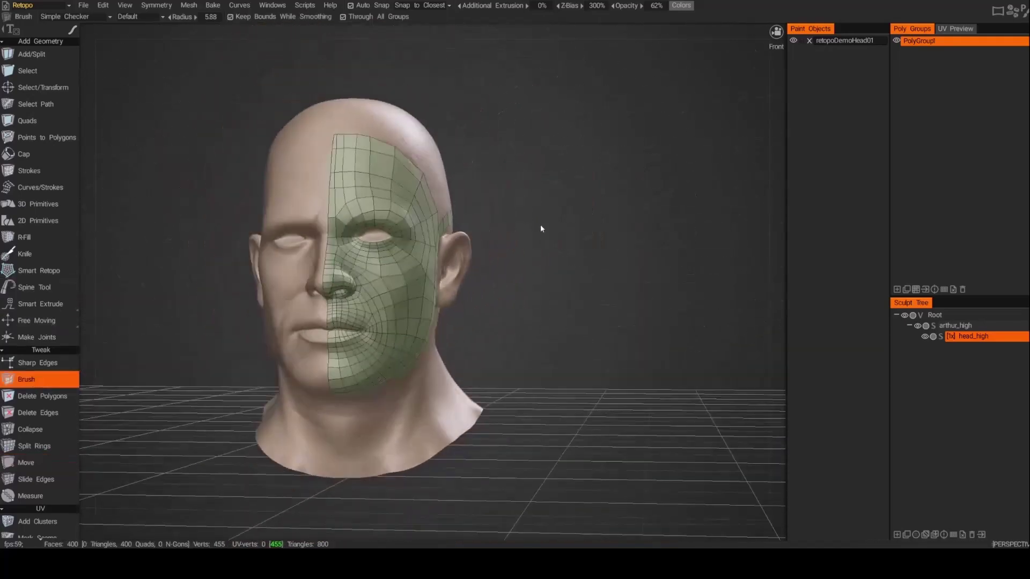
mouse_move(540, 224)
left_mouse_down()
mouse_move(653, 80)
mouse_move(619, 324)
left_mouse_up()
Toggle head_high off and on to inspect the retopo mesh, then subdivide it.
left_click(924, 336)
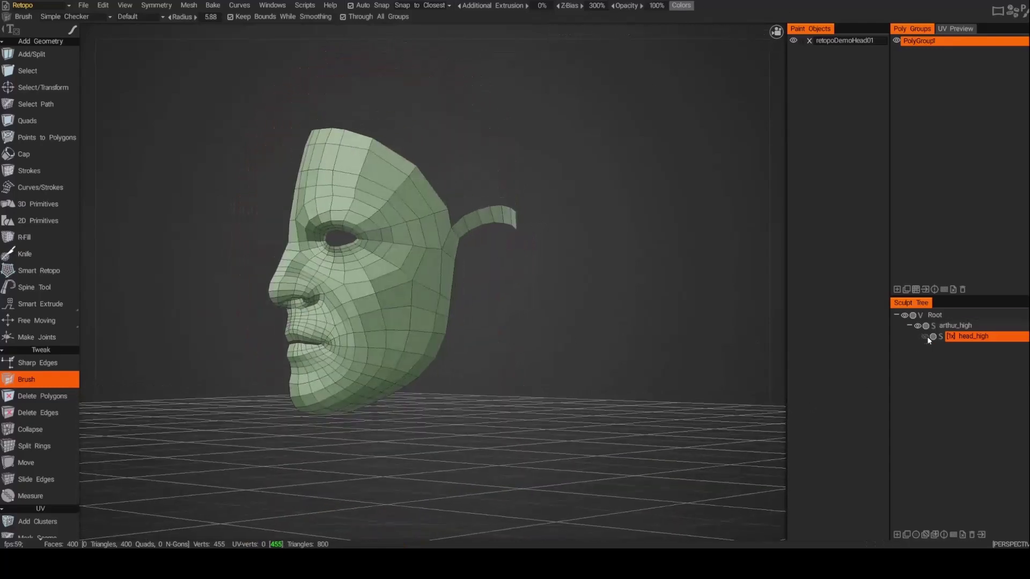
left_click(924, 336)
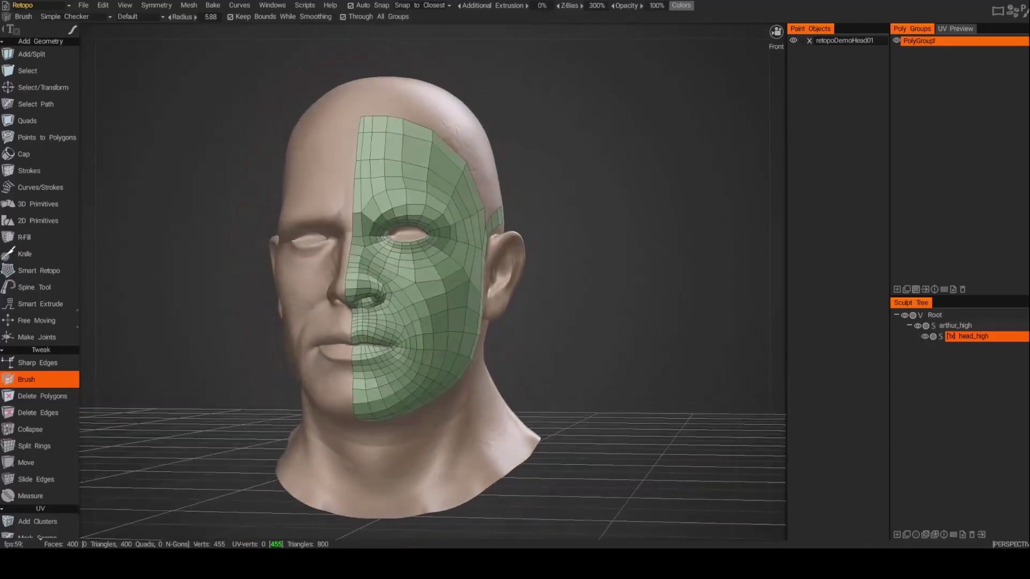
right_click(590, 143)
left_click(635, 234)
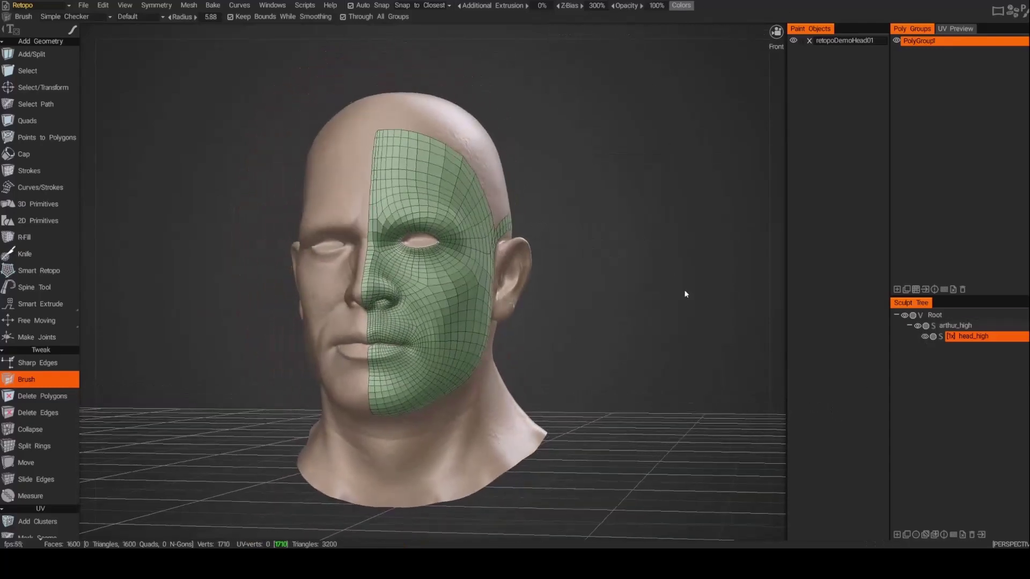
Inspect the subdivided mesh, undo the subdivision, and rename the poly group to manualRetopo.
left_click_drag(635, 233, 692, 257)
scroll(731, 299, "up", 3)
scroll(732, 299, "down", 3)
key("ctrl+z")
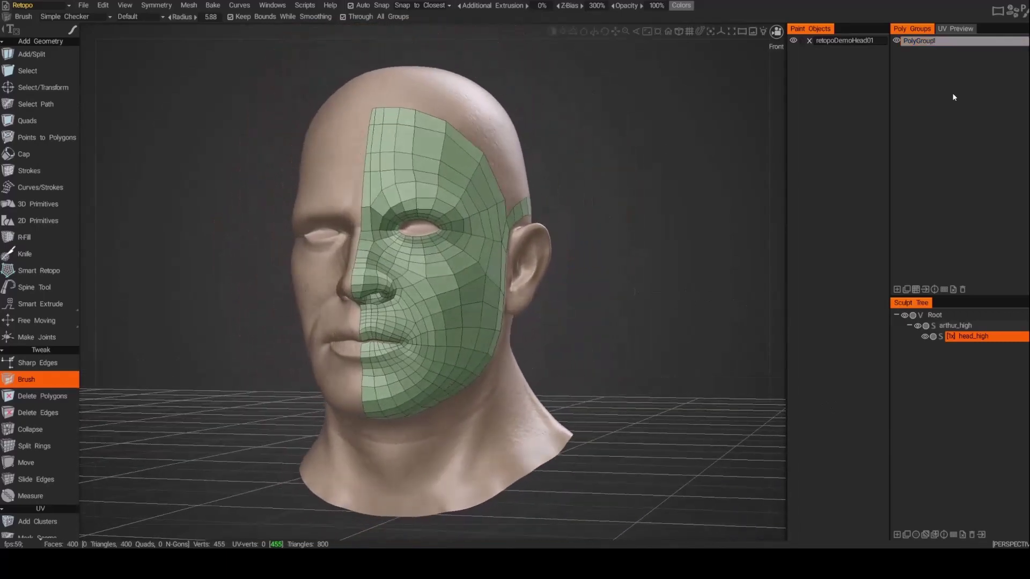
type("manualRetopo")
key("Return")
Hide manualRetopo and run Auto-Retopology on head_high at 3164 polys with Hard Surface off, skipping density painting.
left_click(895, 40)
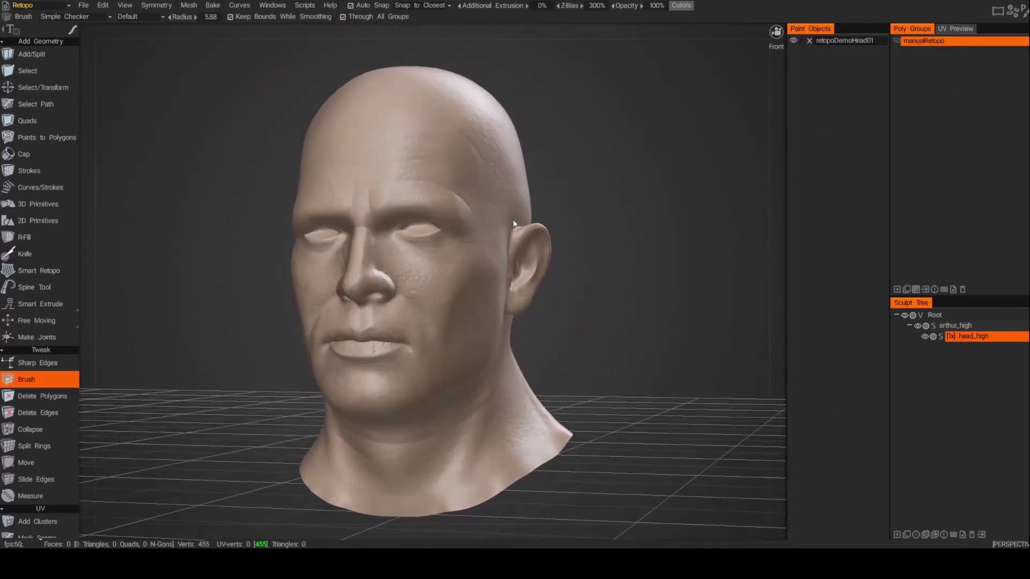
left_click_drag(697, 300, 590, 375)
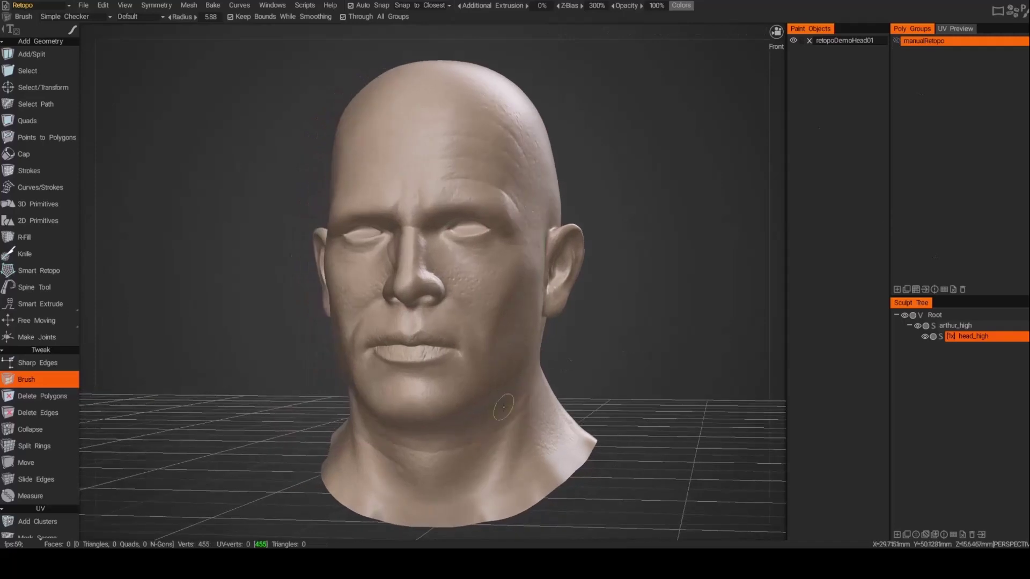
right_click(982, 338)
left_click(852, 266)
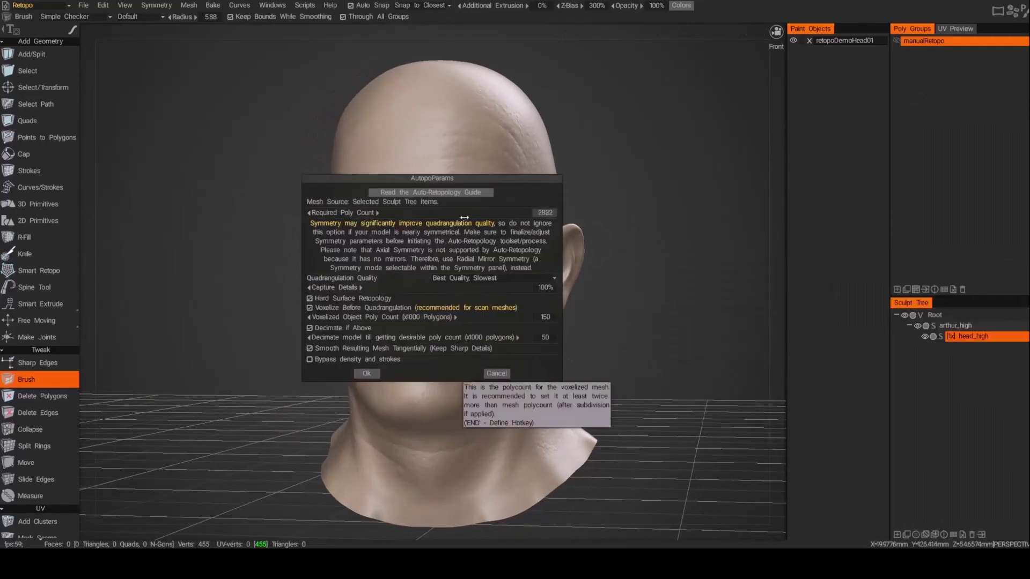
left_click_drag(464, 217, 477, 217)
left_click(309, 298)
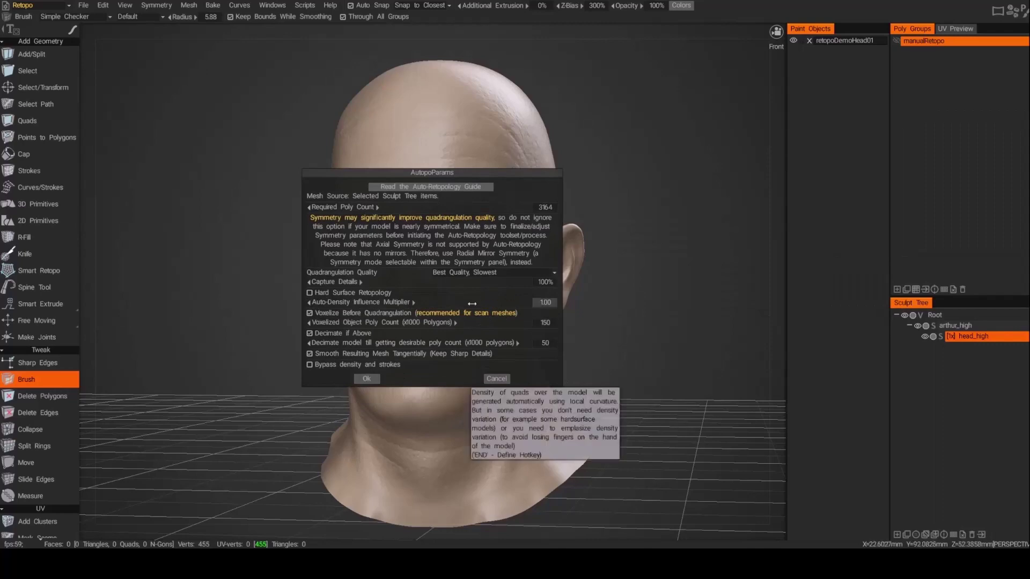
left_click(366, 379)
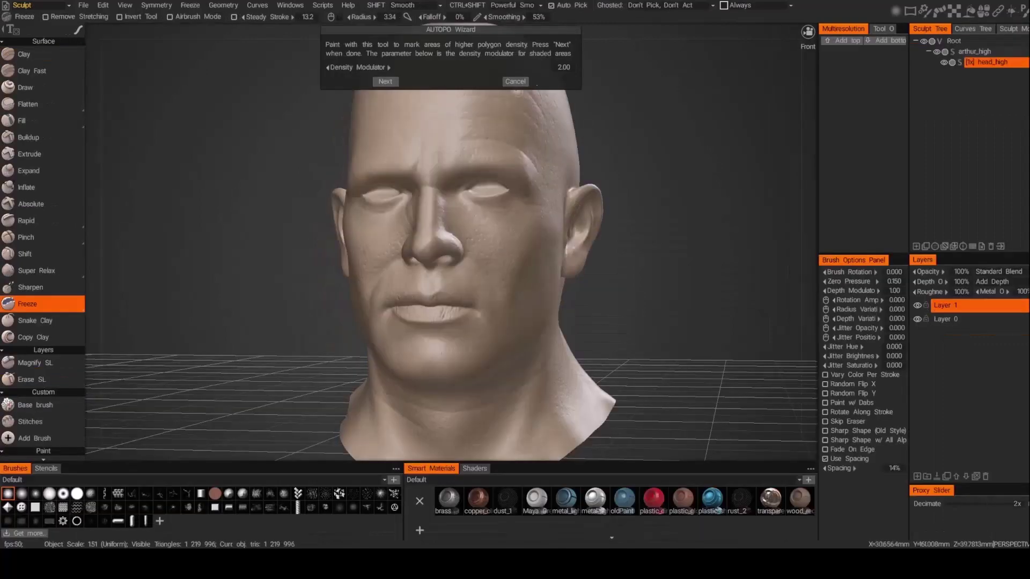
left_click(385, 81)
Draw guide strokes looping around the eyelids, arcing above the eye and beneath it.
scroll(375, 218, "up", 5)
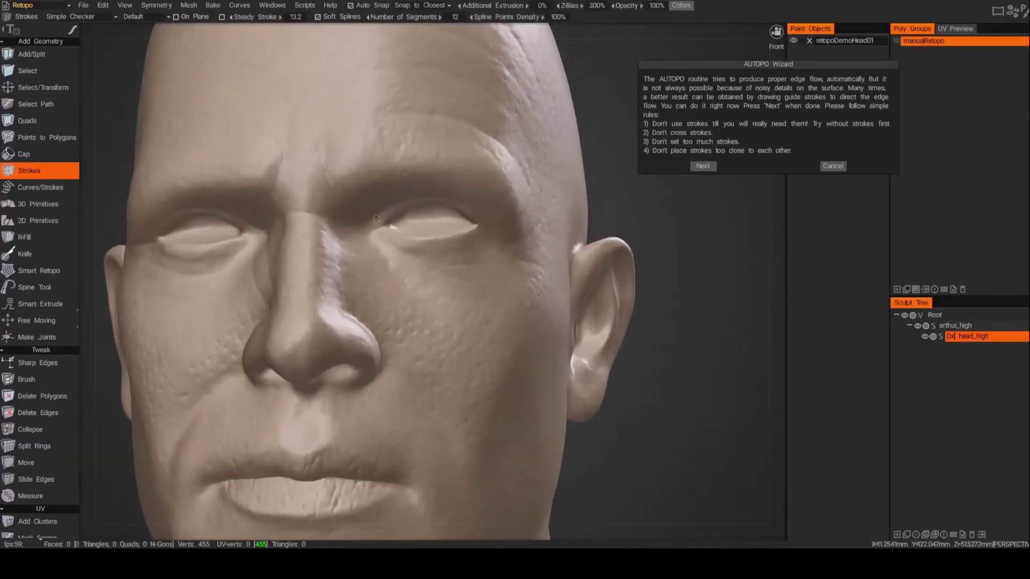
mouse_move(429, 199)
left_mouse_down()
mouse_move(466, 214)
mouse_move(419, 242)
mouse_move(372, 226)
mouse_move(413, 192)
left_mouse_up()
left_click_drag(482, 208, 427, 253)
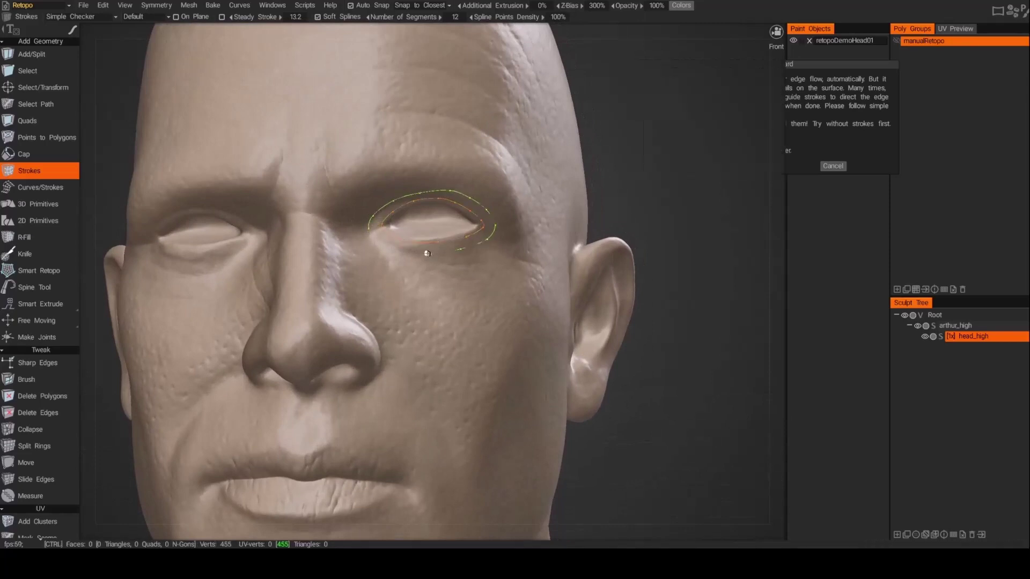
left_click_drag(345, 225, 423, 180)
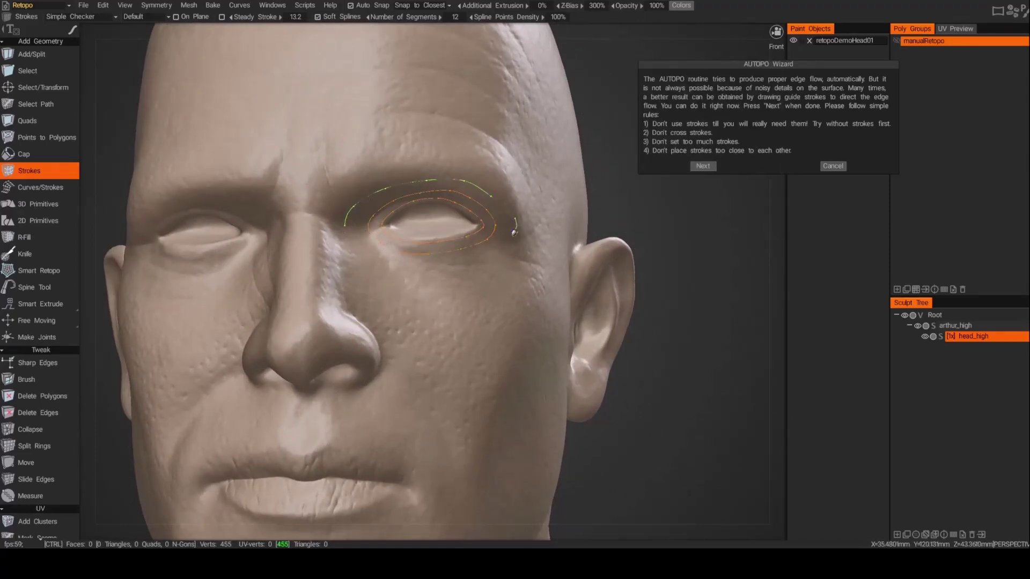
left_click_drag(346, 240, 344, 247, "alt")
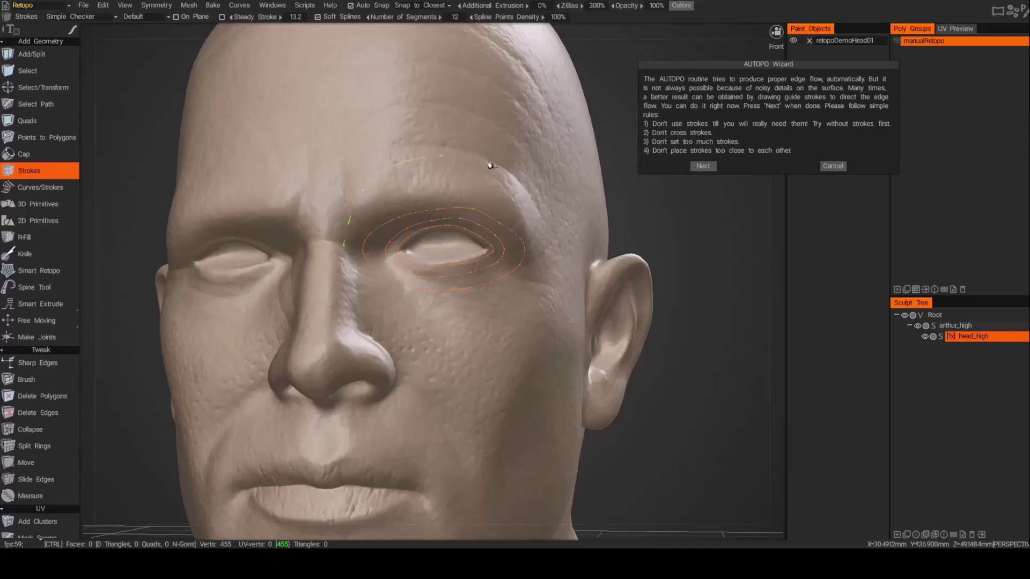
mouse_move(547, 261)
left_mouse_down()
mouse_move(478, 308)
mouse_move(407, 305)
mouse_move(355, 279)
left_mouse_up()
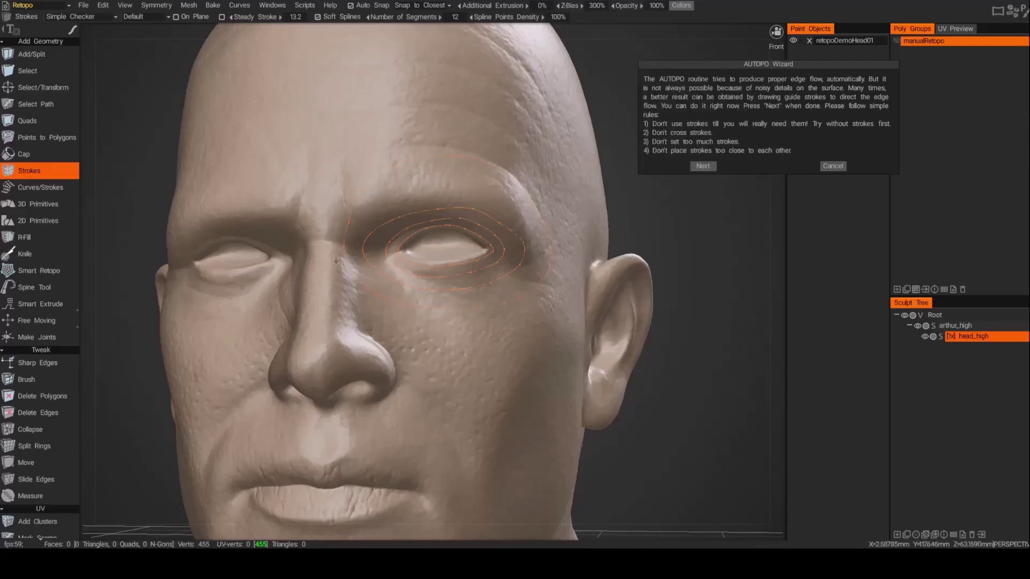
Draw a cheek guide stroke from below the eye down toward the chin.
middle_click_drag(335, 261, 500, 320)
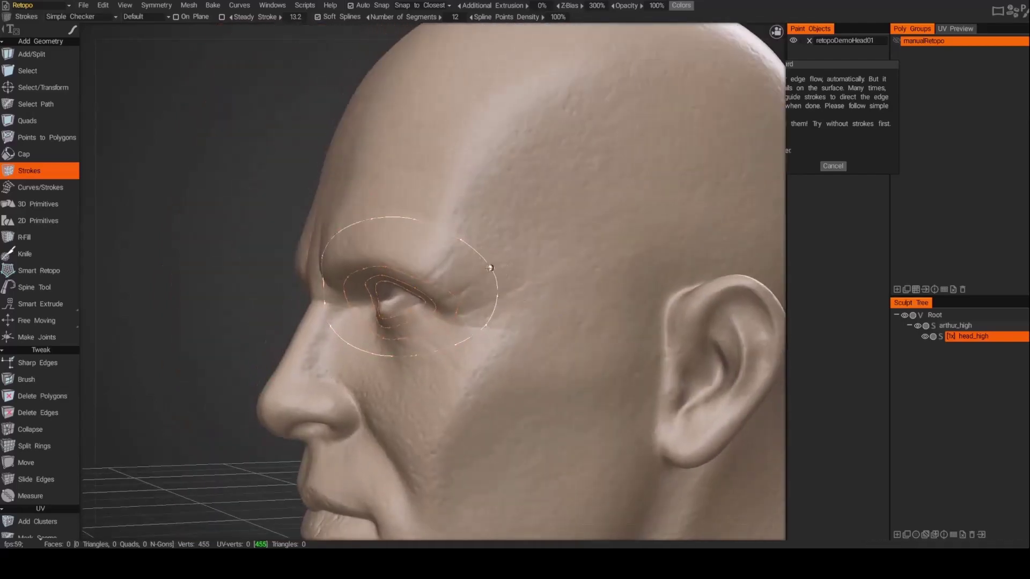
mouse_move(485, 268)
middle_mouse_down()
mouse_move(522, 315)
mouse_move(315, 339)
middle_mouse_up()
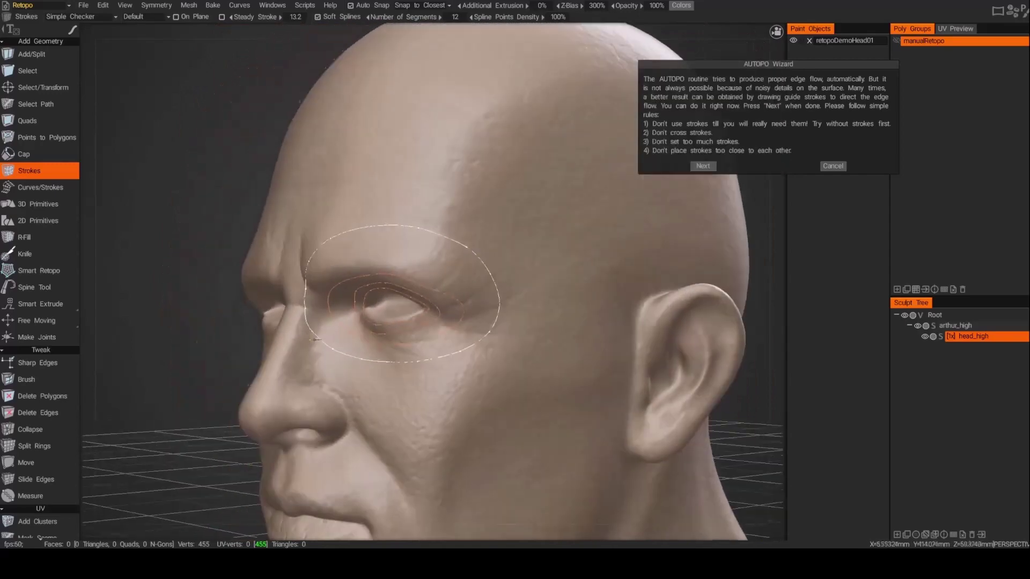
middle_click_drag(299, 287, 326, 264)
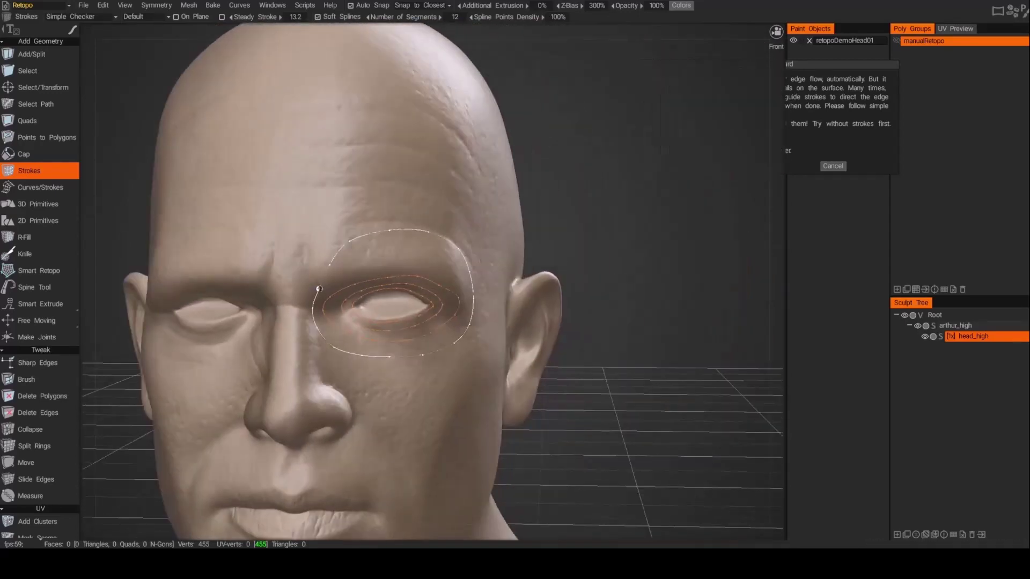
middle_click_drag(375, 234, 515, 253)
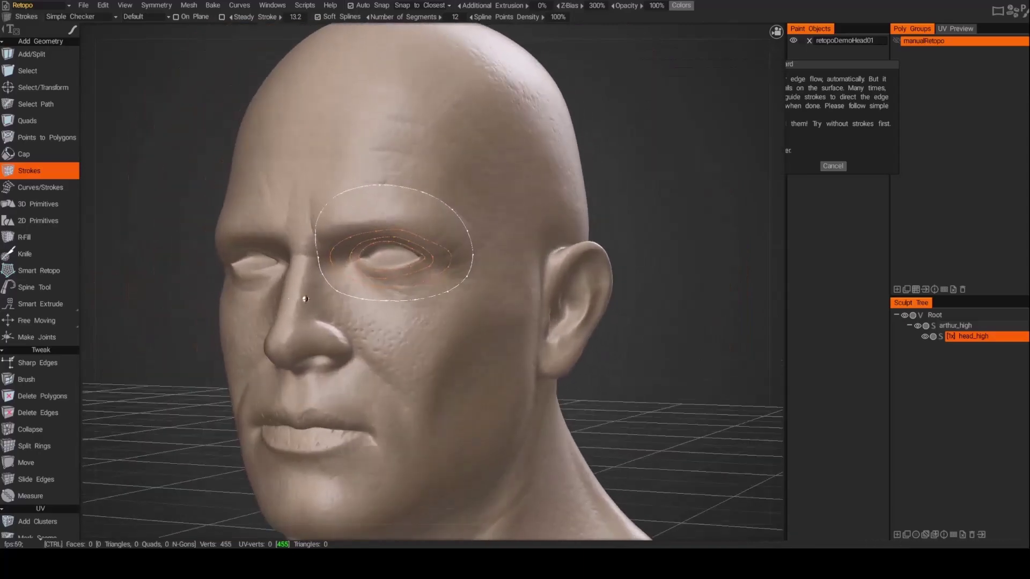
left_click(305, 298)
middle_click_drag(410, 389, 413, 430)
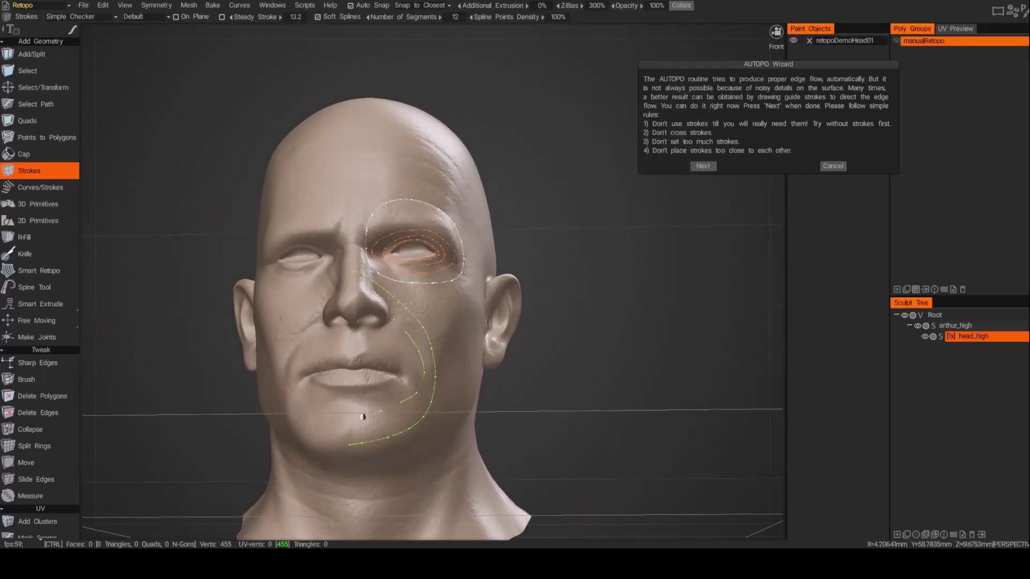
Draw a guide stroke around the nostril rim, viewed from under the nose.
mouse_move(415, 392)
middle_mouse_down()
mouse_move(550, 366)
mouse_move(498, 378)
middle_mouse_up()
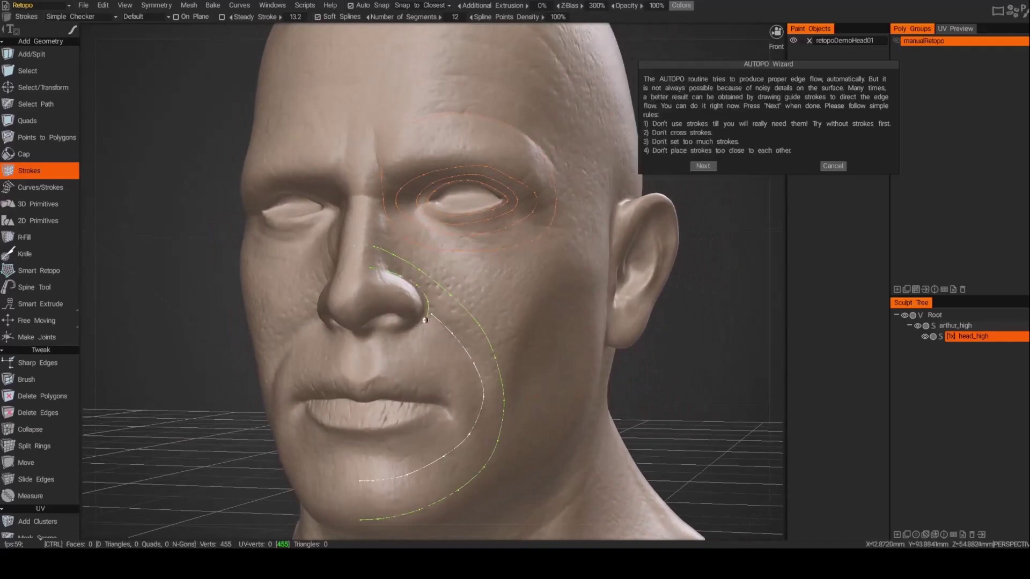
middle_click_drag(425, 320, 330, 303)
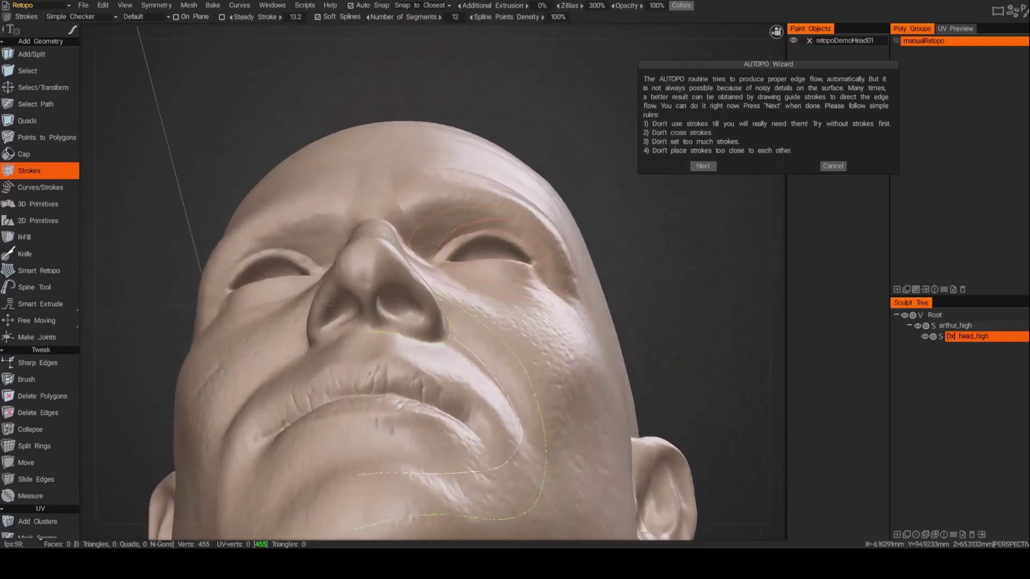
left_click_drag(401, 289, 425, 321)
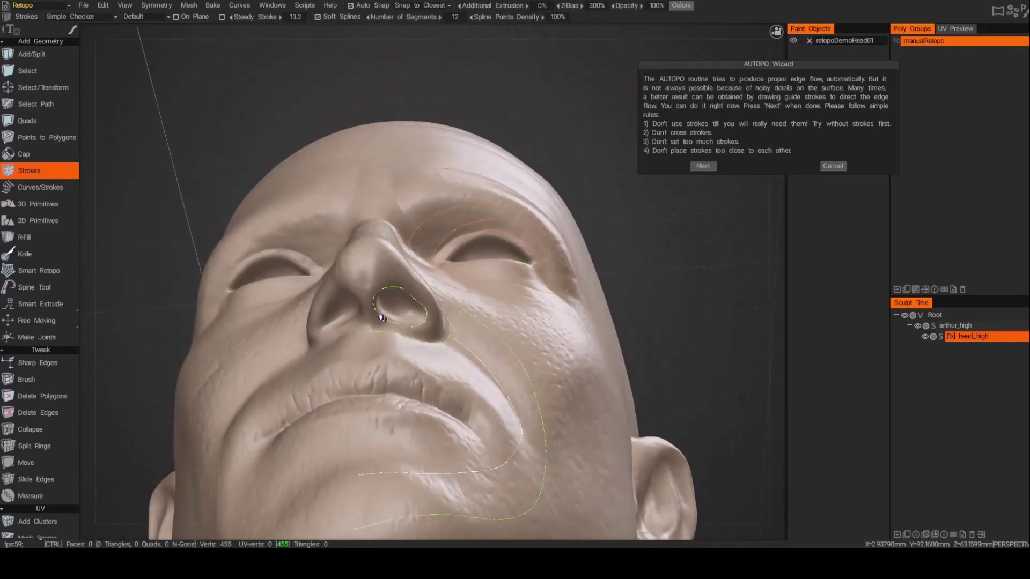
middle_click_drag(382, 318, 436, 404)
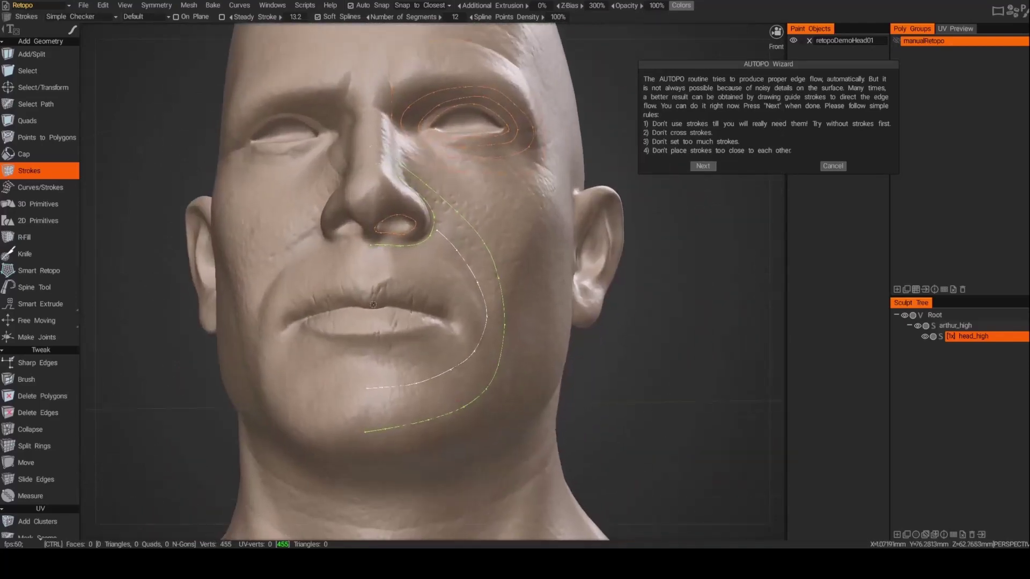
Draw guide strokes along the upper and lower lips.
left_click_drag(373, 305, 443, 314)
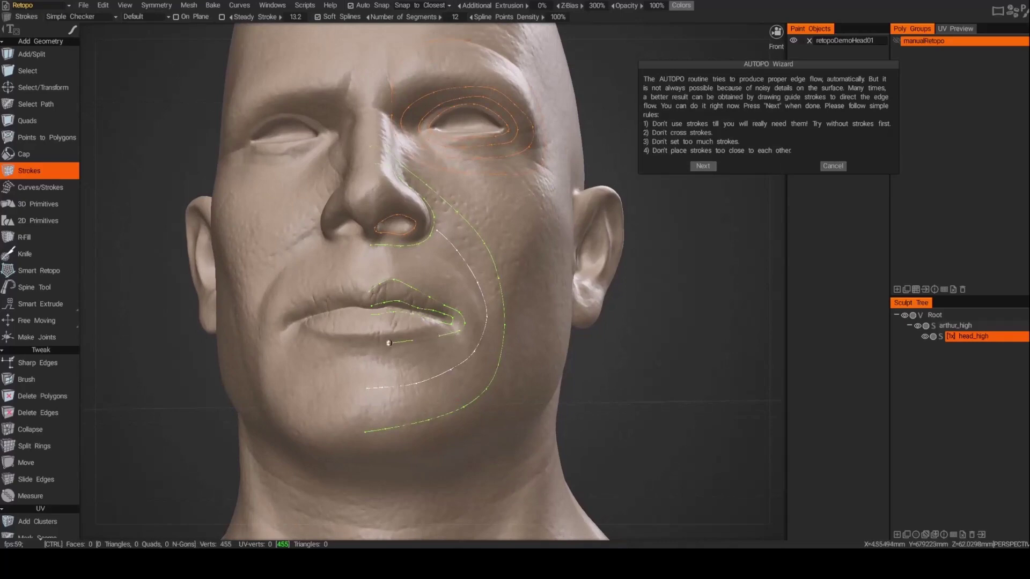
middle_click_drag(424, 331, 467, 300)
scroll(467, 301, "up", 5)
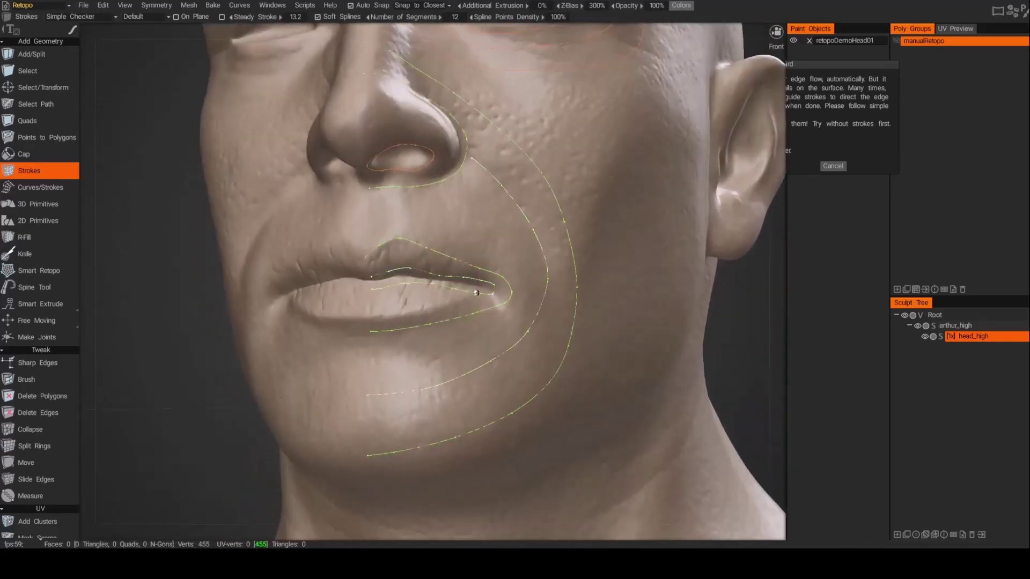
mouse_move(369, 325)
left_mouse_down()
mouse_move(427, 321)
mouse_move(504, 294)
left_mouse_up()
scroll(386, 399, "down", 4)
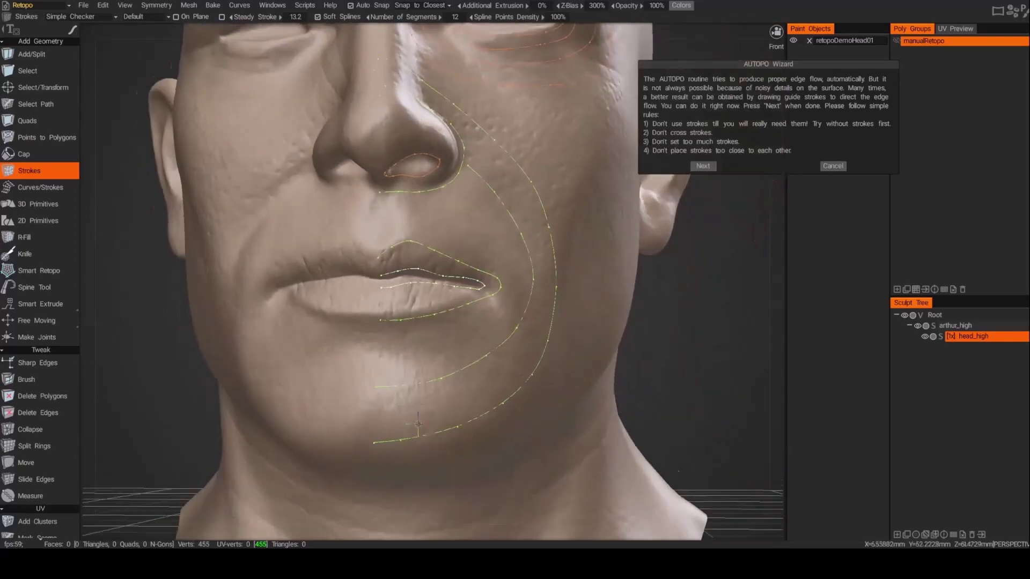
Draw guide strokes down from the temple and along the jawline in side profile.
middle_click_drag(386, 400, 383, 244)
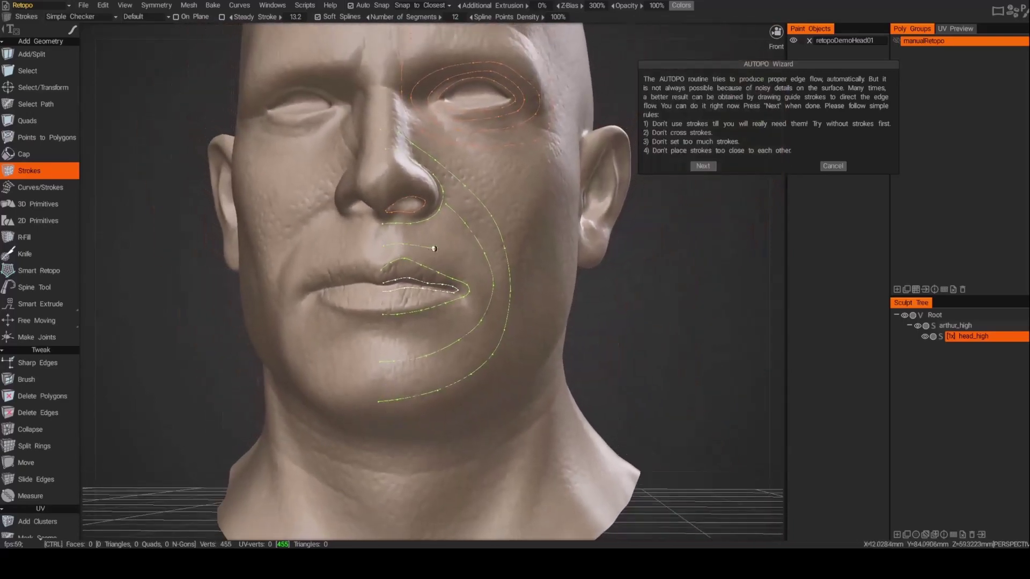
scroll(383, 335, "down", 5)
middle_click_drag(383, 335, 356, 184)
middle_click_drag(445, 199, 439, 230)
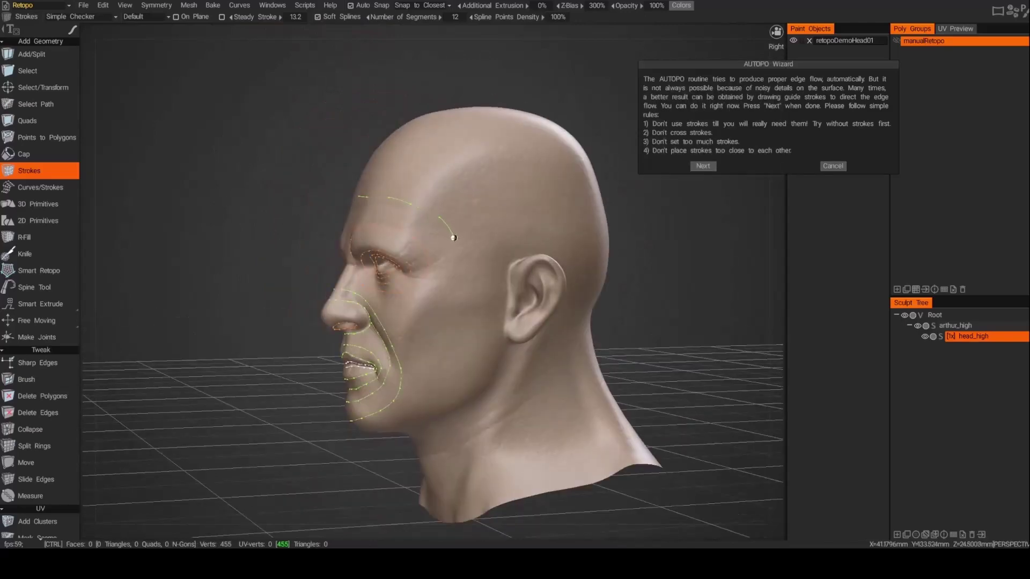
left_click_drag(454, 238, 459, 290)
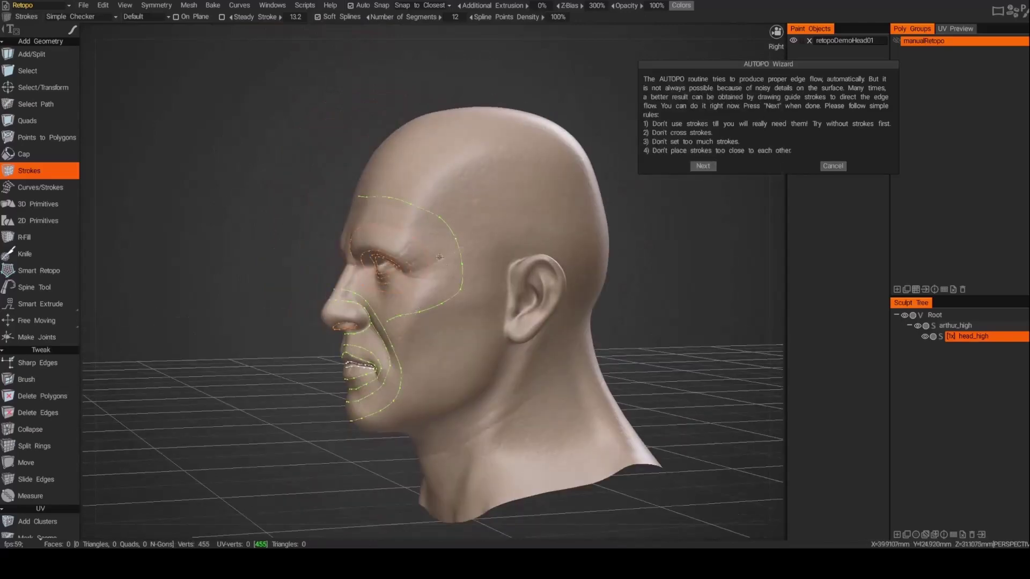
middle_click_drag(439, 256, 429, 244)
mouse_move(465, 259)
left_mouse_down()
mouse_move(456, 316)
mouse_move(401, 373)
left_mouse_up()
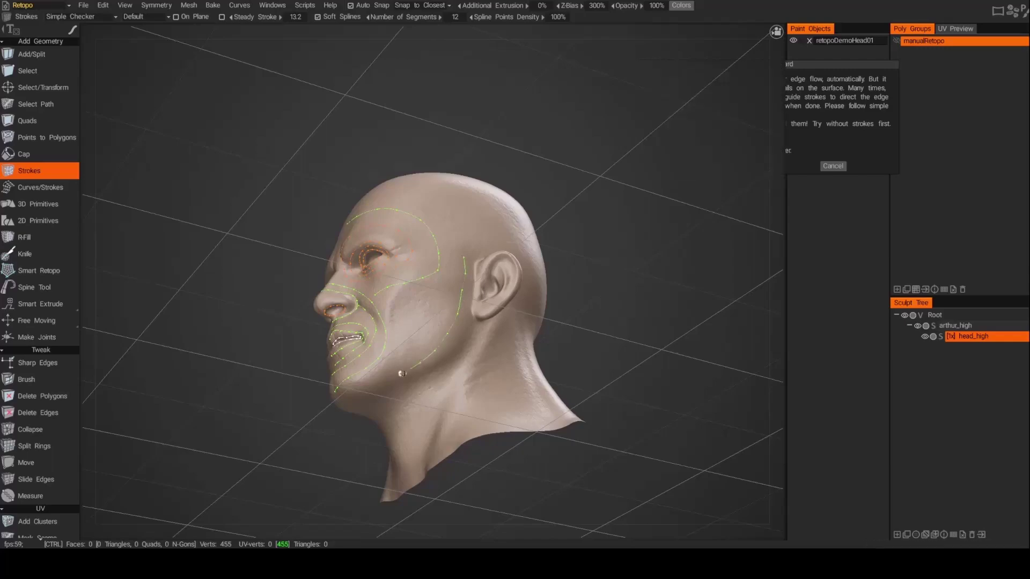
Add a guide stroke across the forehead and orbit around the head to check all strokes.
middle_click_drag(401, 373, 355, 238)
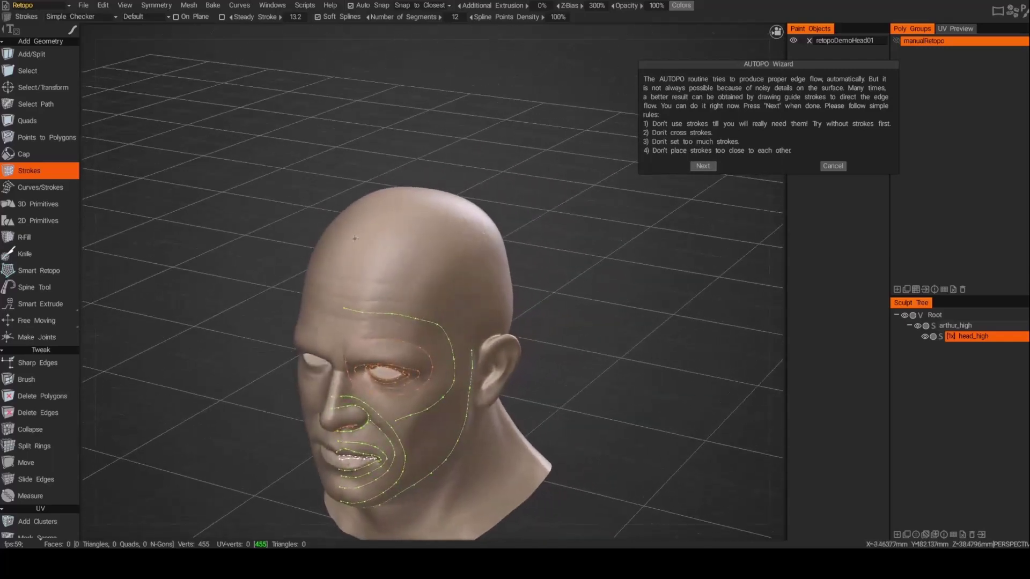
mouse_move(354, 238)
left_mouse_down("ctrl")
mouse_move(408, 250)
mouse_move(462, 298)
left_mouse_up("ctrl")
middle_click_drag(471, 349, 359, 334)
middle_click_drag(470, 317, 384, 404)
middle_click_drag(479, 372, 493, 363)
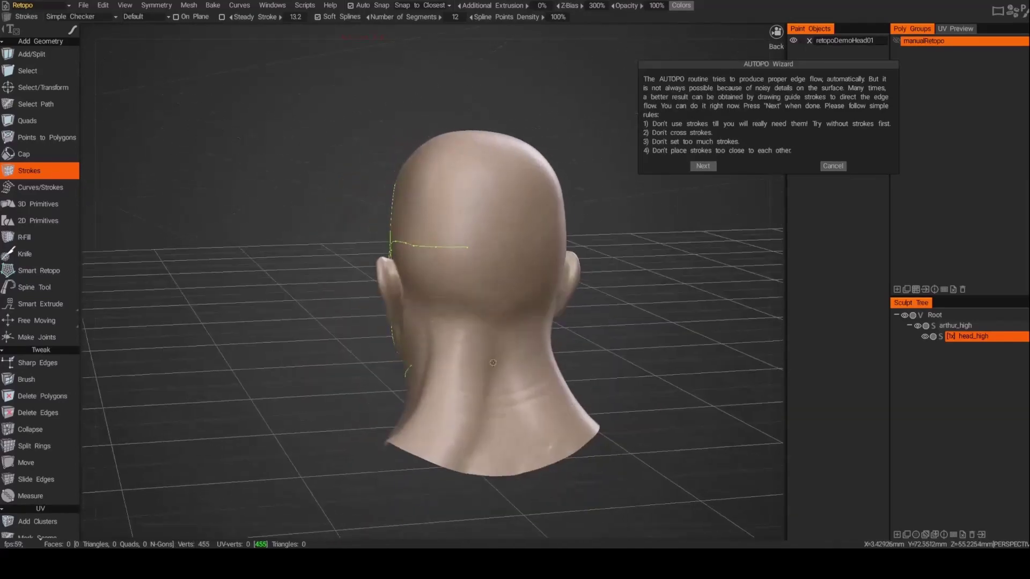
middle_click_drag(411, 365, 712, 216)
Finish the strokes, enable Symmetry, and confirm AutopoParams to build the 2080-face mesh.
left_click(703, 166)
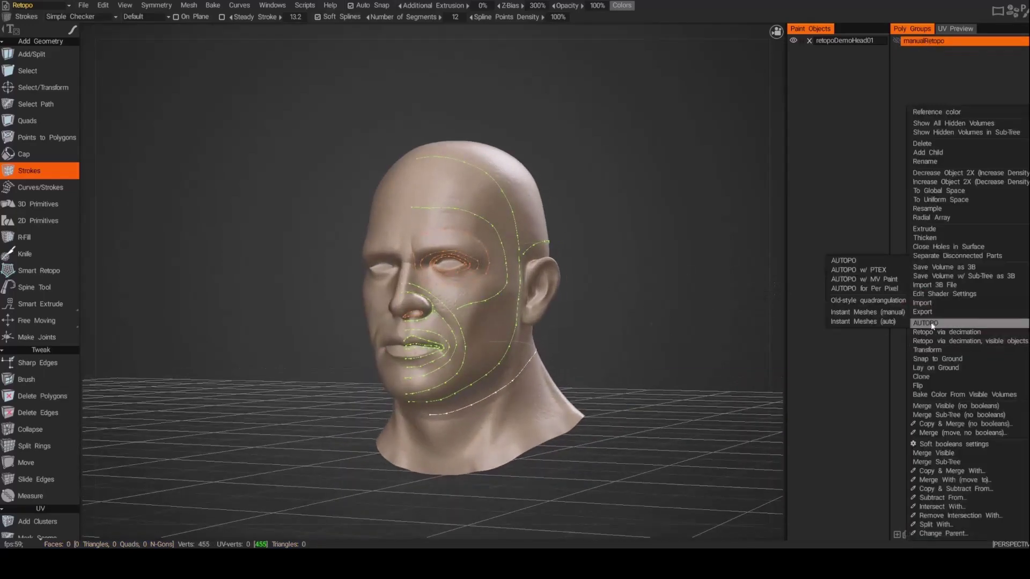
left_click(156, 5)
left_click(162, 30)
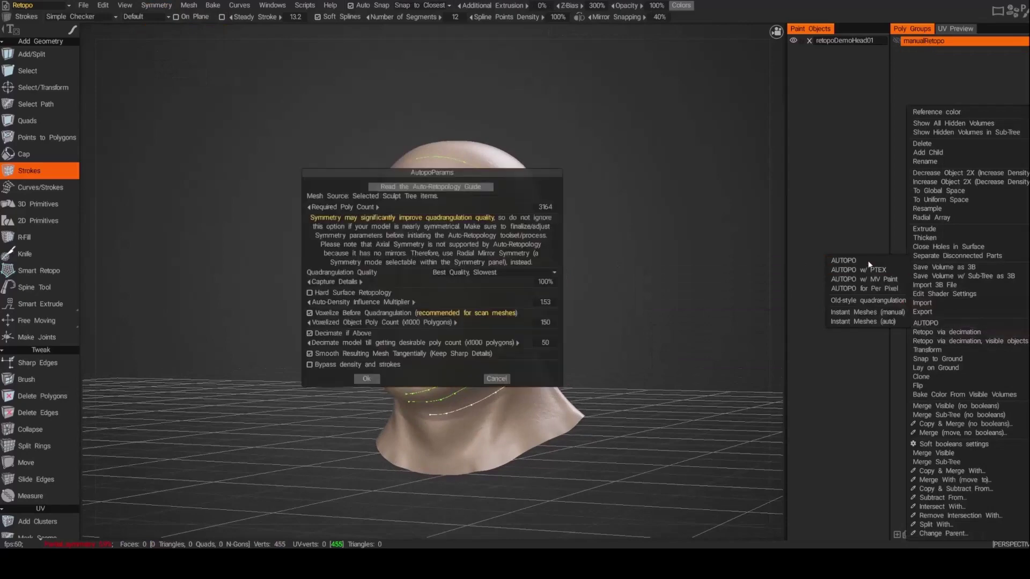
left_click(368, 377)
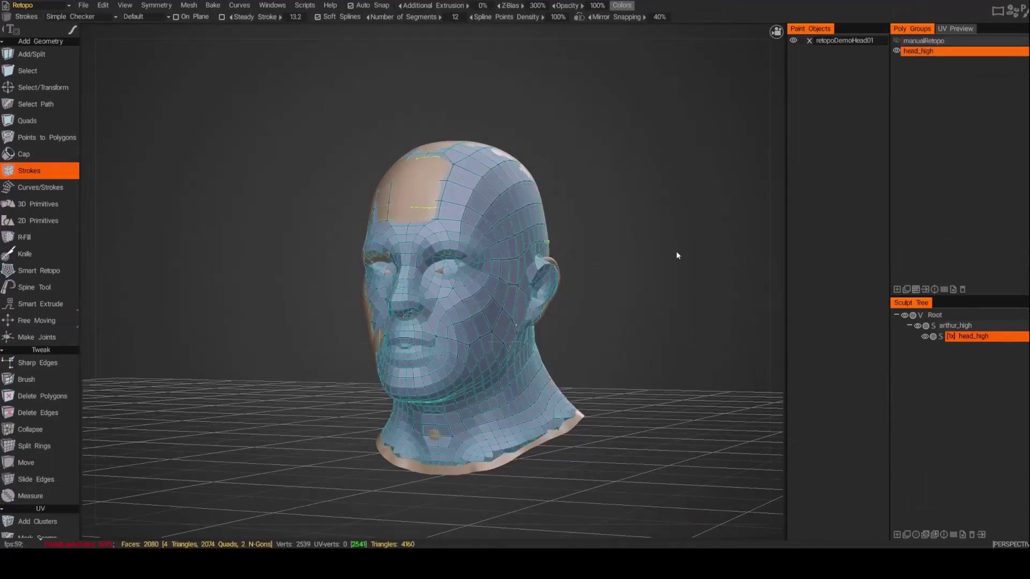
Undo the 2080-face result and rerun Auto-Retopology on the head sculpt, skipping density painting.
left_click_drag(634, 234, 914, 145)
key("ctrl+z")
right_click(973, 335)
left_click(745, 349)
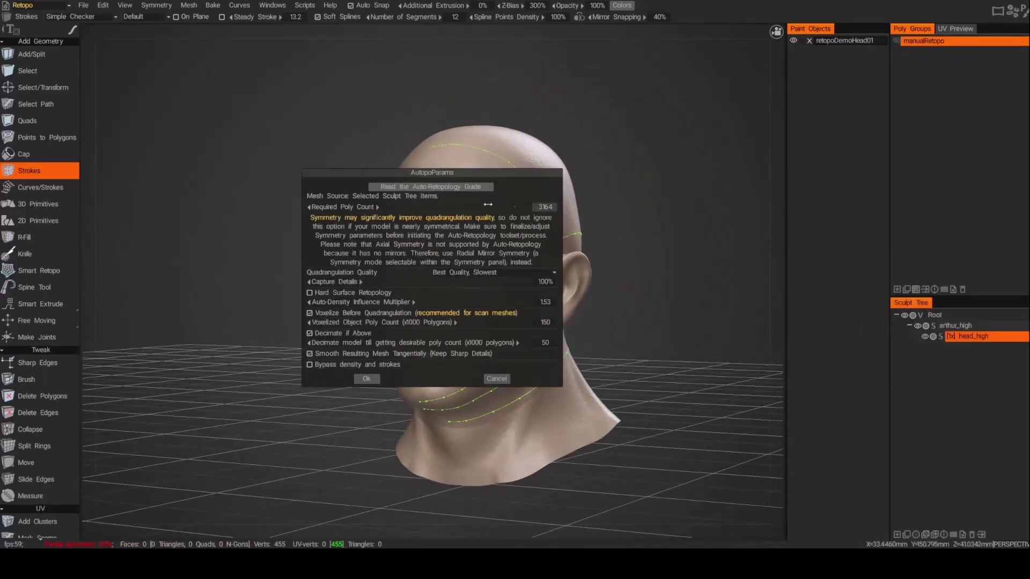
left_click(367, 379)
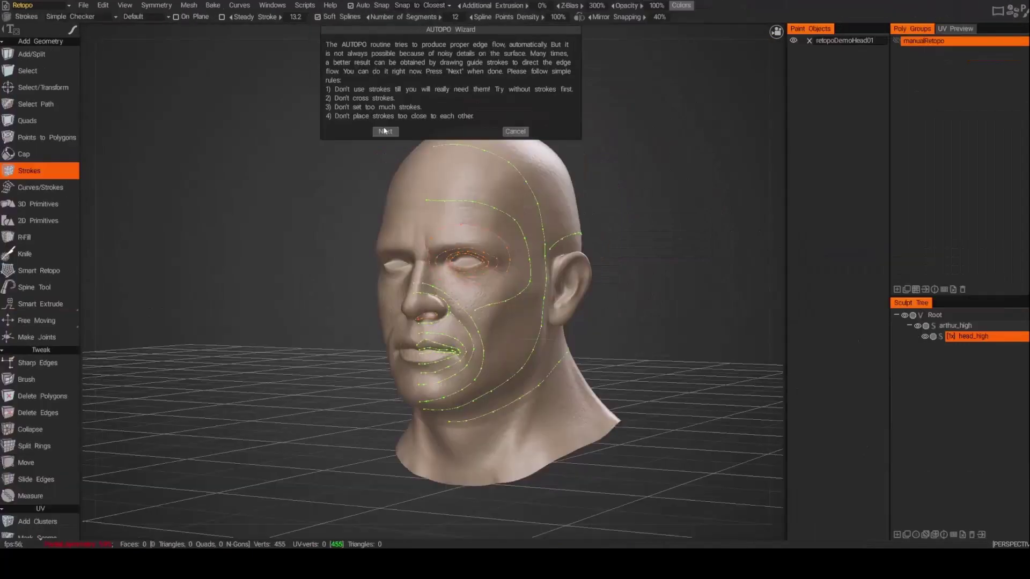
left_click(385, 131)
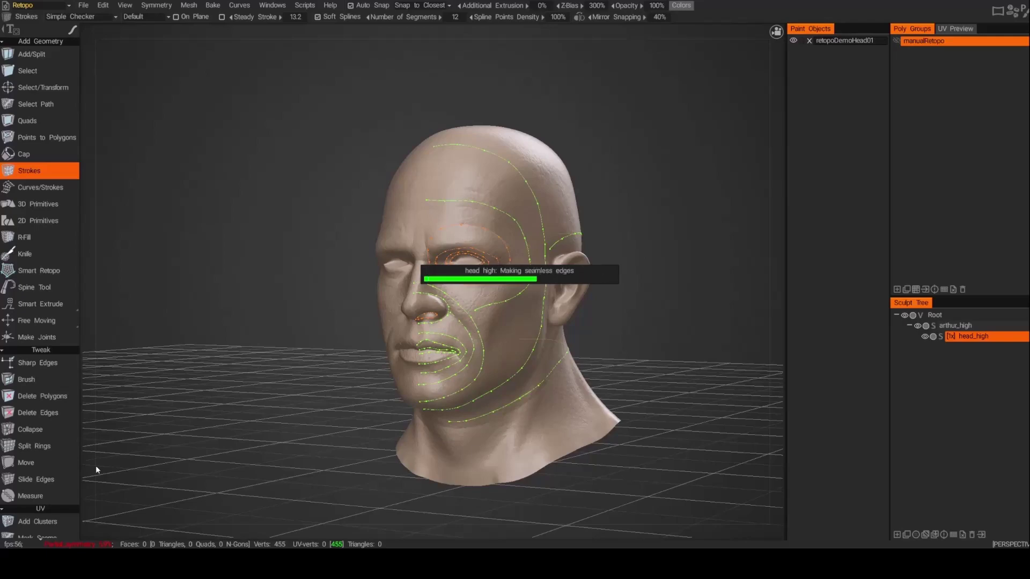
Rectangle-select the head's left half in orthographic front view and delete it.
key("KP_1")
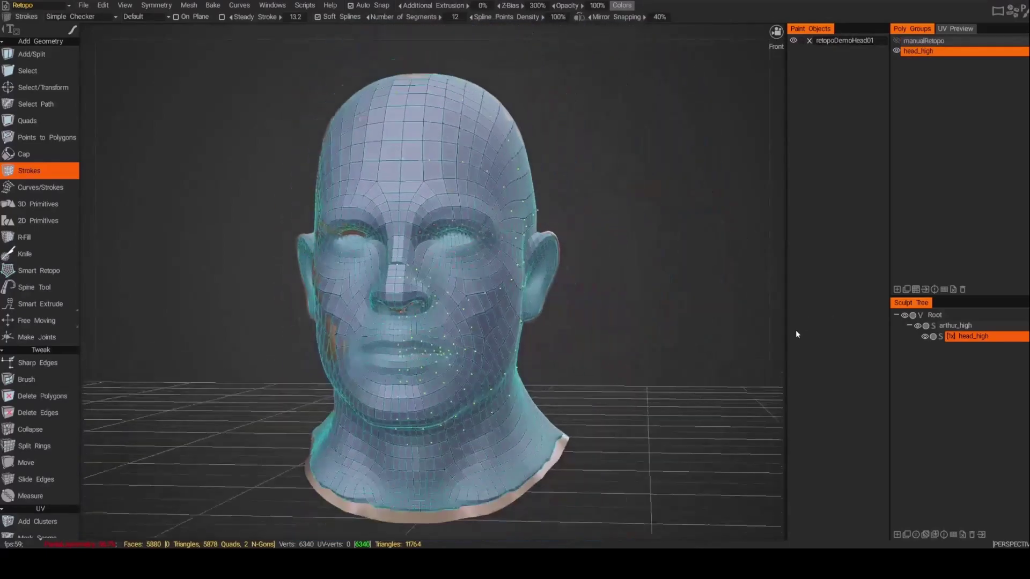
key("s")
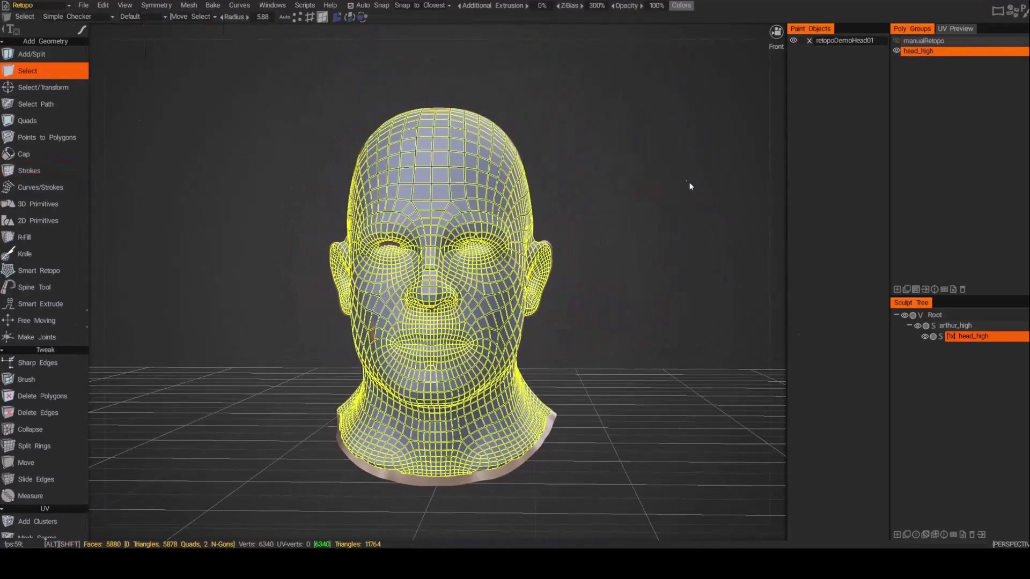
key("KP_5")
left_click(81, 30)
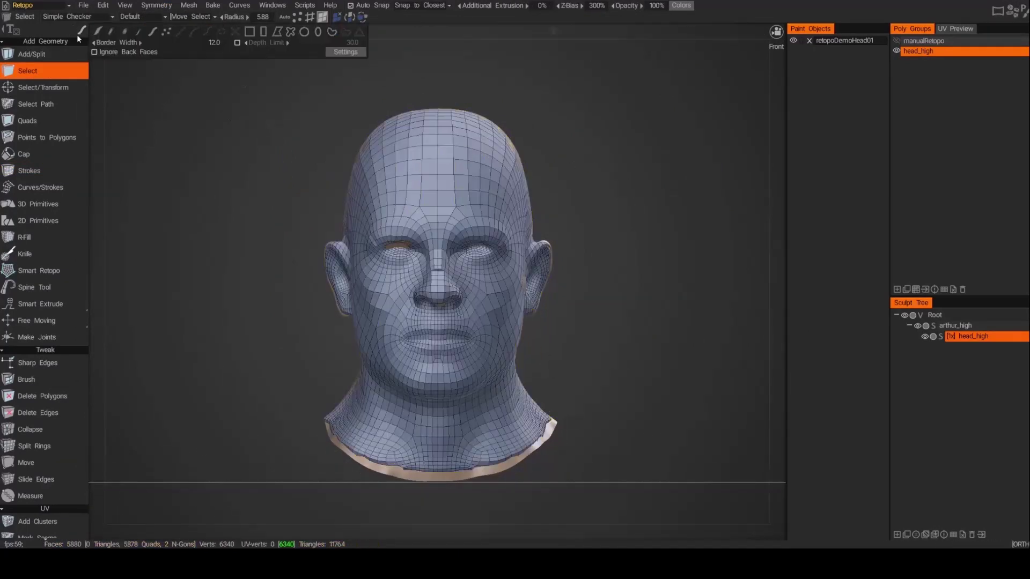
left_click_drag(256, 76, 429, 498)
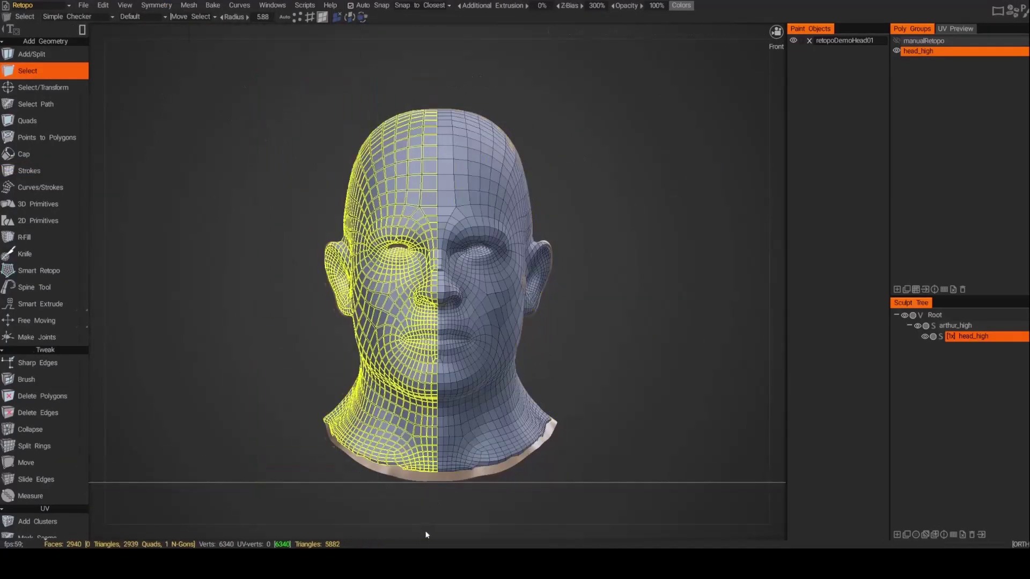
key("Delete")
middle_click_drag(660, 231, 750, 233)
key("KP_1")
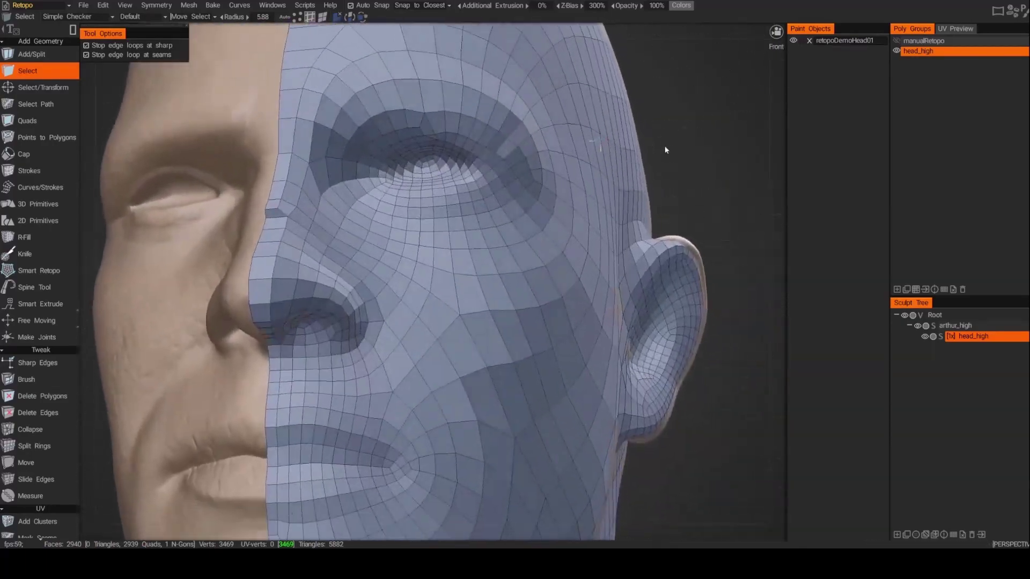
Remove the extra edge loop above the eye with Delete Edges.
left_click(30, 463)
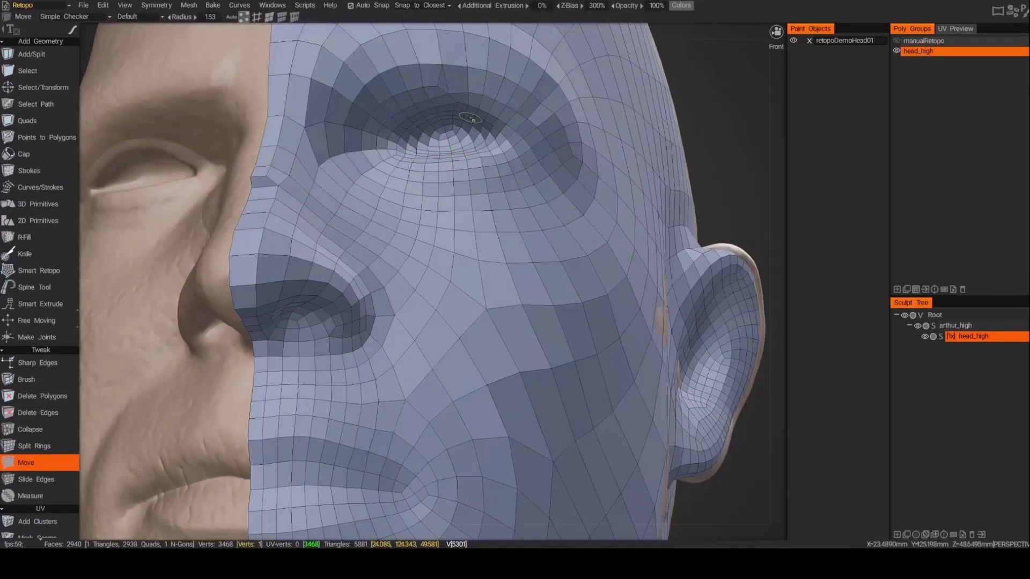
left_click(38, 413)
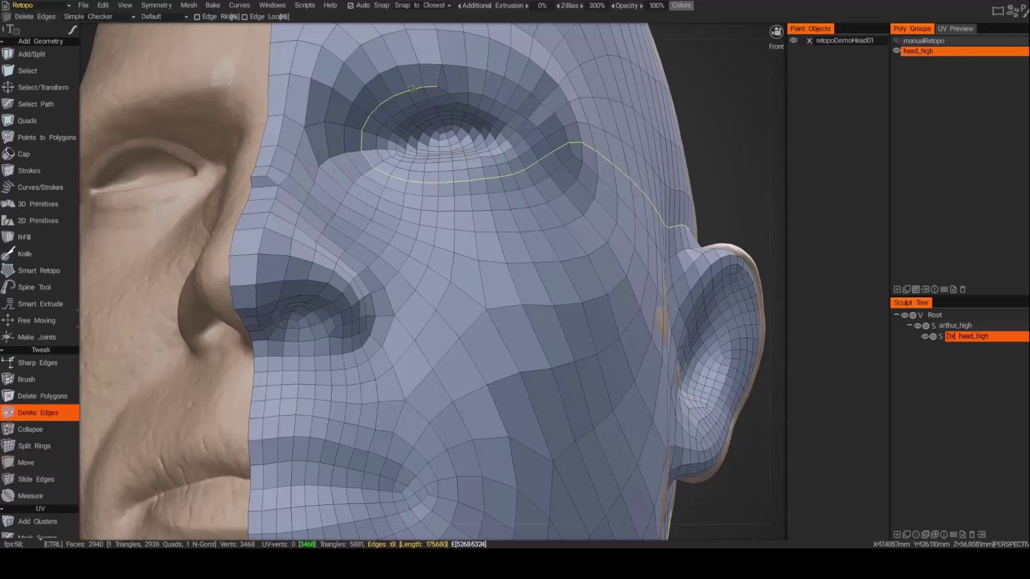
left_click(429, 94)
Shift-smooth the half-head mesh, then hide the head sculpt to view the retopo alone.
key("shift")
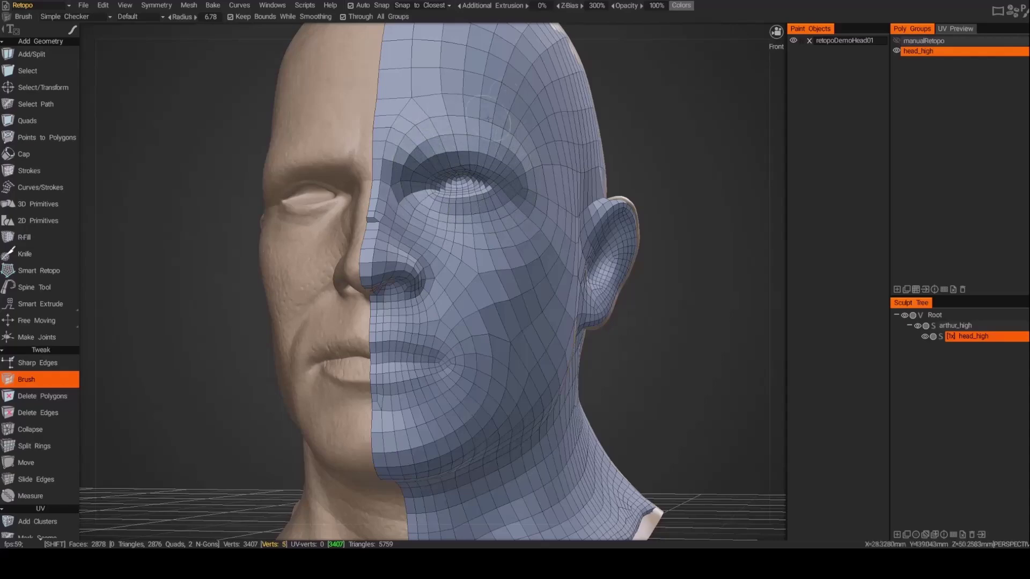
mouse_move(489, 315)
right_mouse_down("shift")
mouse_move(525, 300)
mouse_move(432, 277)
mouse_move(717, 267)
right_mouse_up("shift")
scroll(700, 267, "up", 3)
scroll(702, 268, "down", 3)
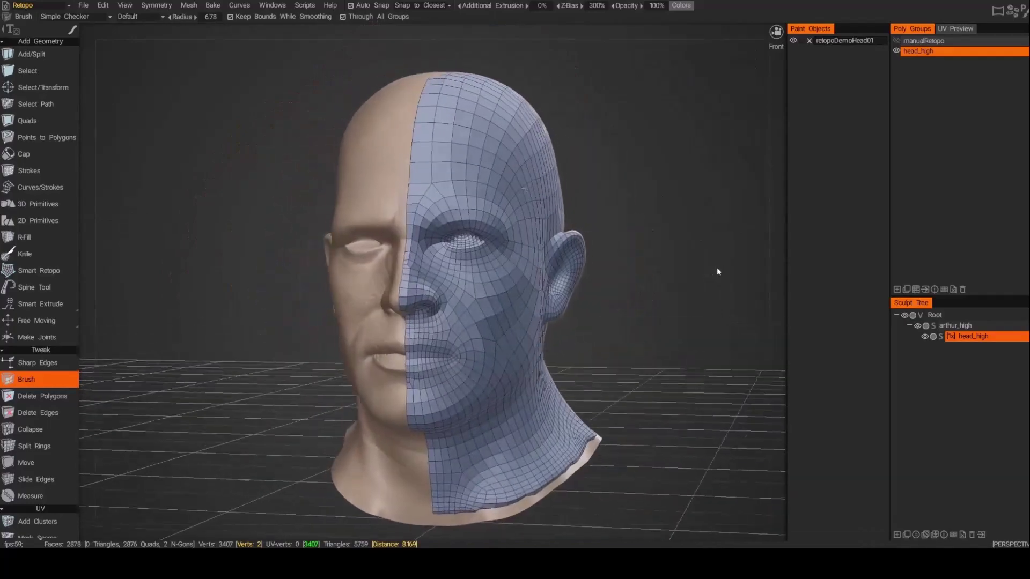
right_click(635, 227)
key("Escape")
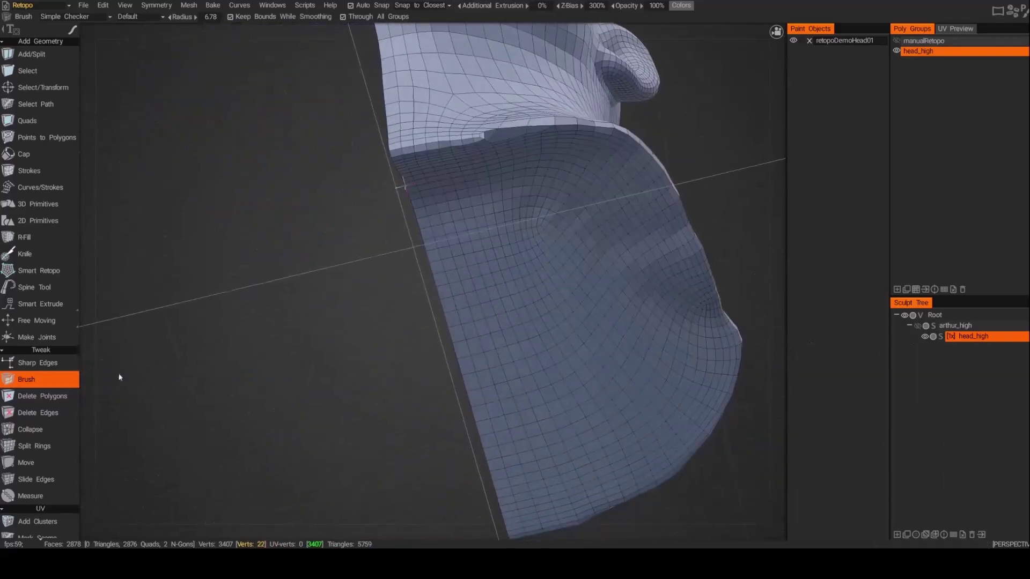
Delete a stray neck polygon and the bottom neck face loops, then select the leftover patch beneath.
left_click(38, 395)
left_click(413, 207)
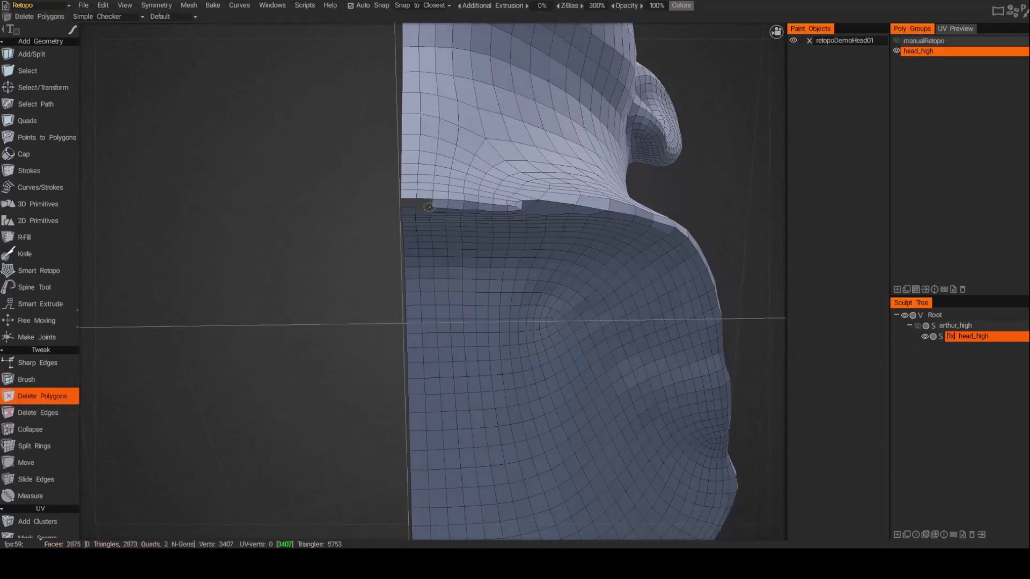
left_click_drag(619, 226, 389, 289, "alt")
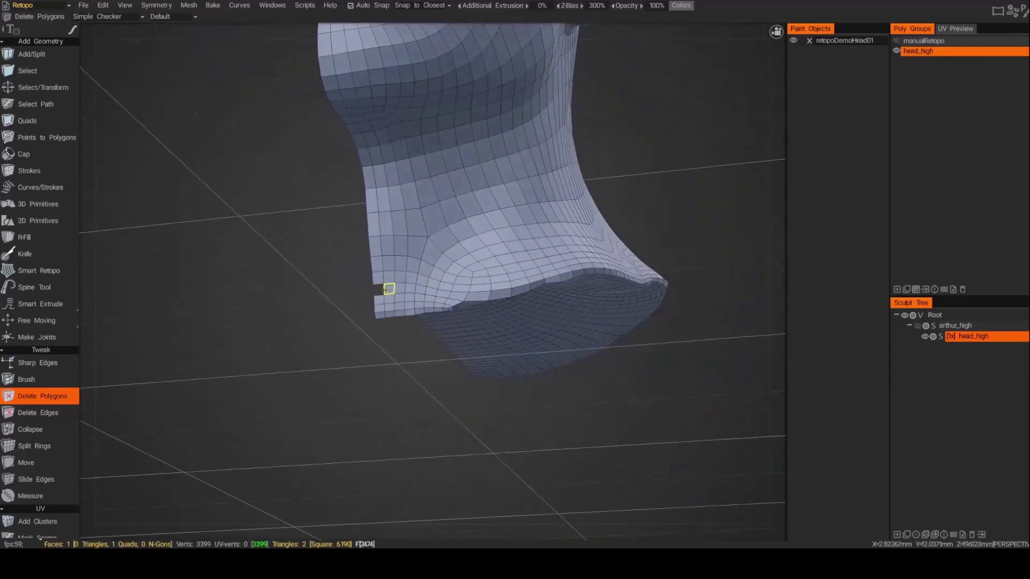
left_click(499, 295, "shift")
left_click_drag(500, 294, 435, 298, "alt")
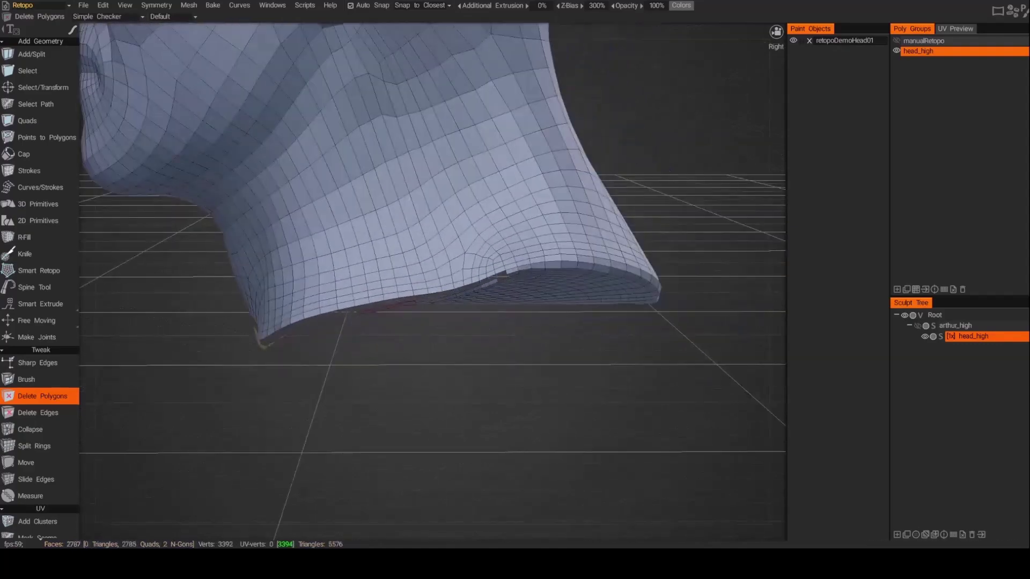
left_click_drag(493, 279, 276, 314, "alt")
left_click(608, 352)
left_click(27, 70)
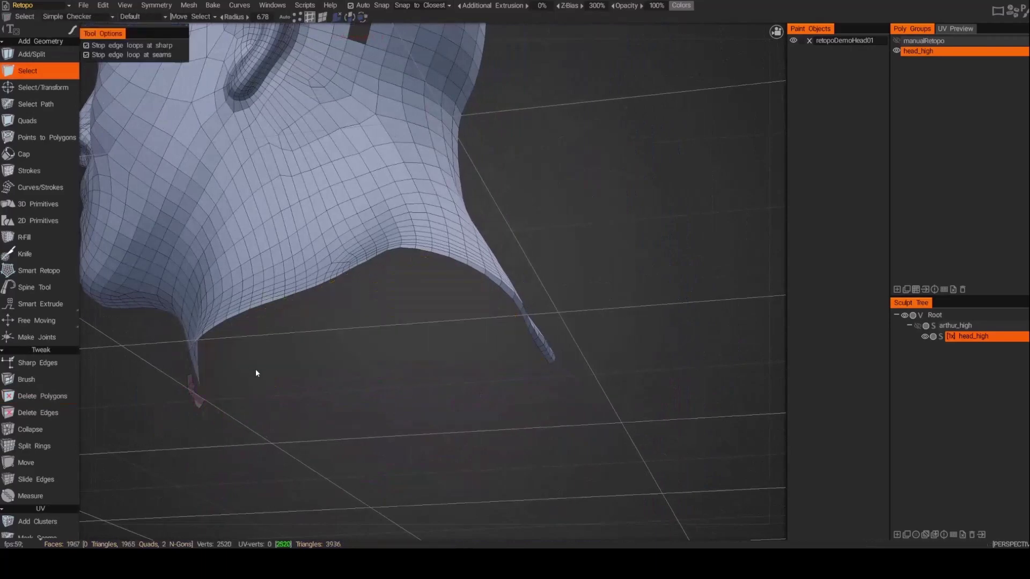
left_click_drag(256, 372, 373, 316, "alt")
Delete the selected stray patch and subdivide the retopo mesh with the sculpted head shown.
key("f")
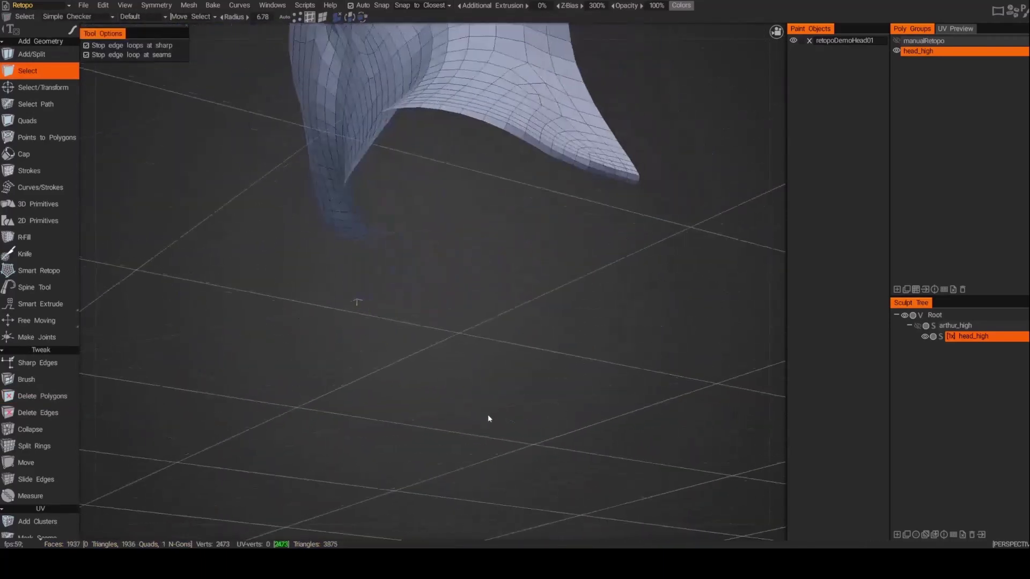
left_click(917, 325)
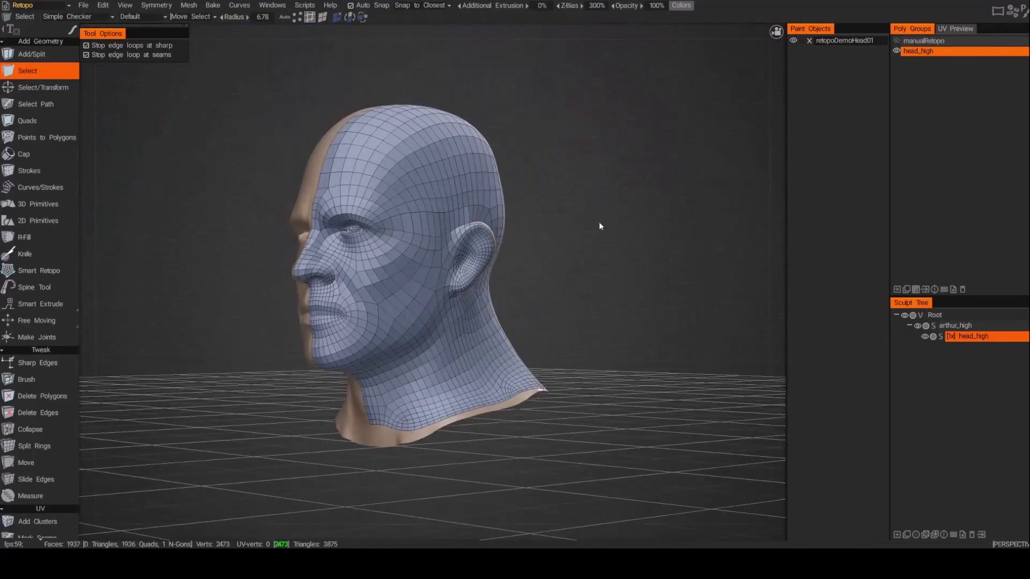
right_click(598, 221)
left_click(644, 346)
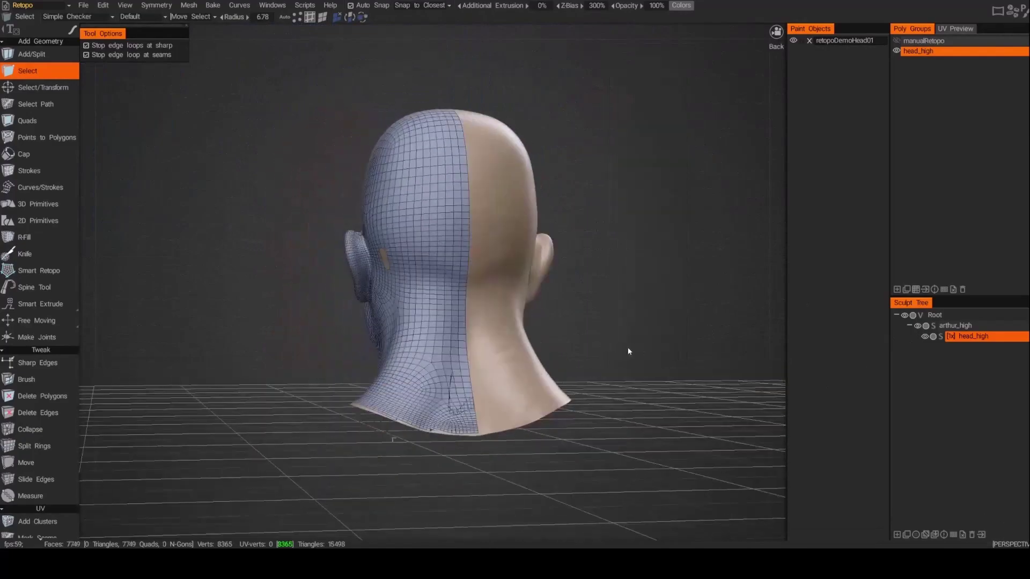
left_click(917, 325)
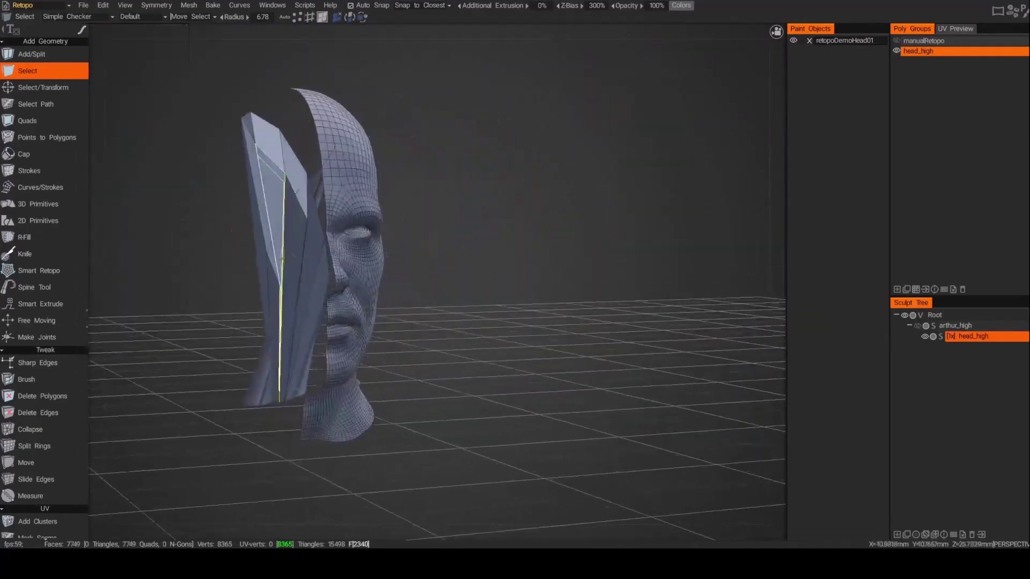
Delete the stray edges and the light-blue strip of faces sticking out beside the head.
left_click(280, 268)
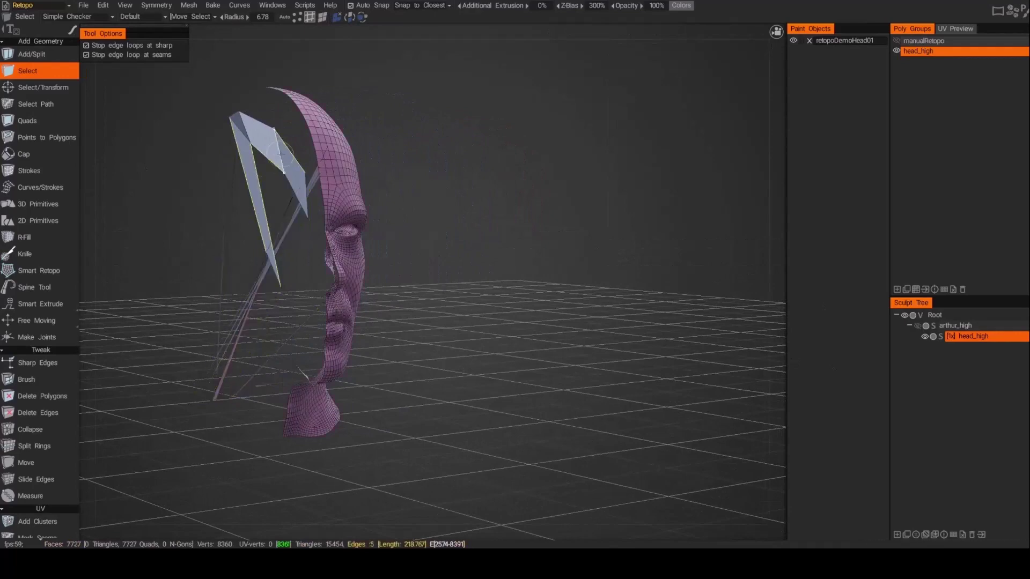
key("Delete")
left_click_drag(510, 161, 440, 63)
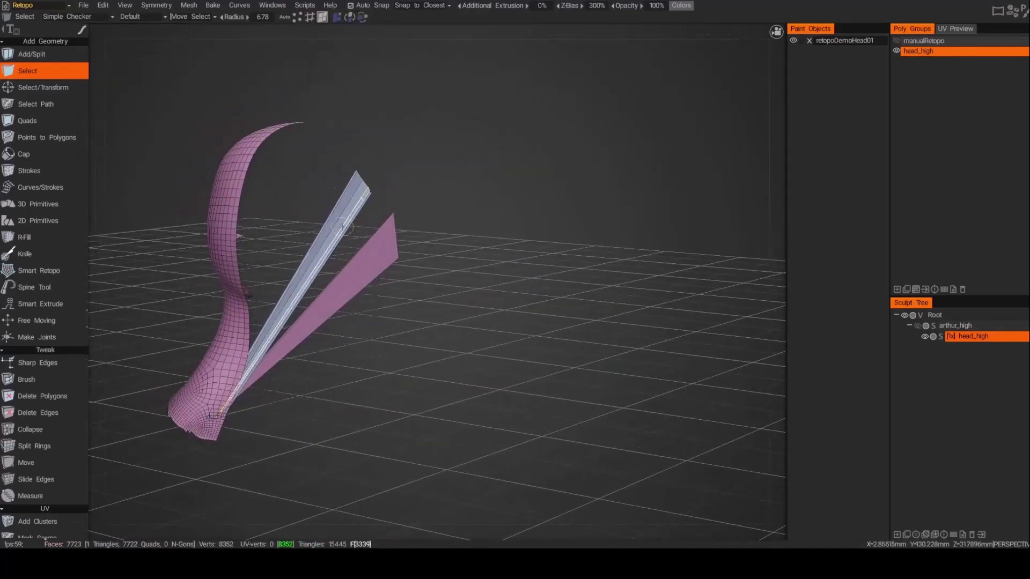
left_click(303, 262)
key("Delete")
left_click_drag(435, 217, 487, 268)
left_click(43, 396)
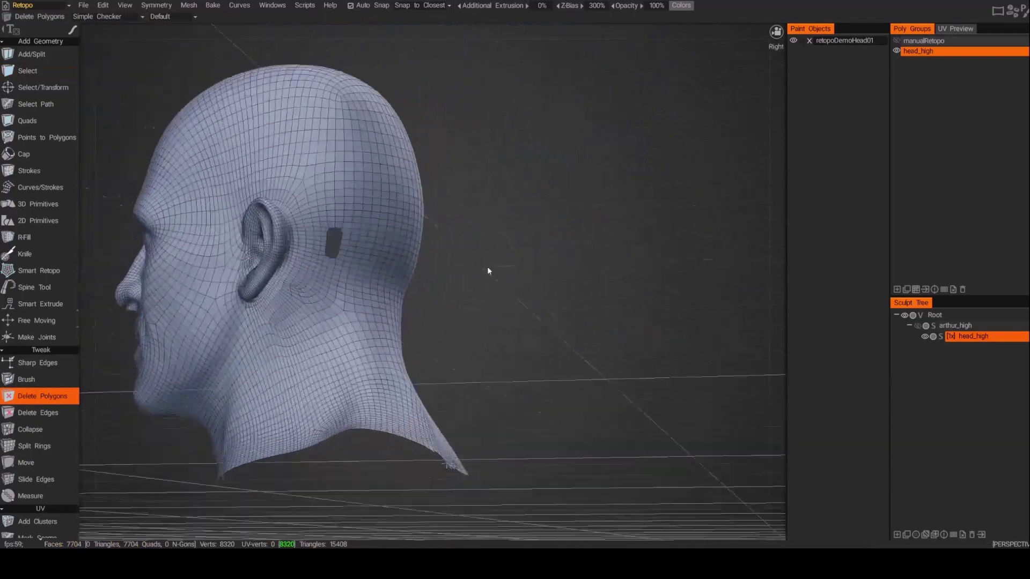
scroll(487, 268, "up", 3)
left_click(25, 237)
R-Fill the hole behind the ear, check the face from below and side, then unhide arthur_high.
left_click(365, 227)
left_click_drag(365, 226, 540, 232)
scroll(541, 232, "up", 6)
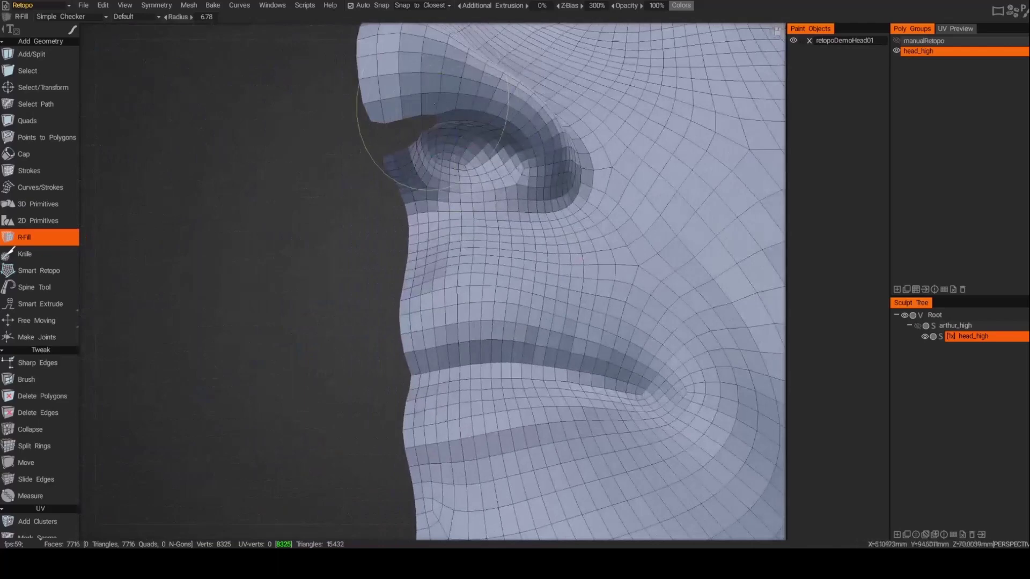
left_click_drag(432, 128, 803, 238)
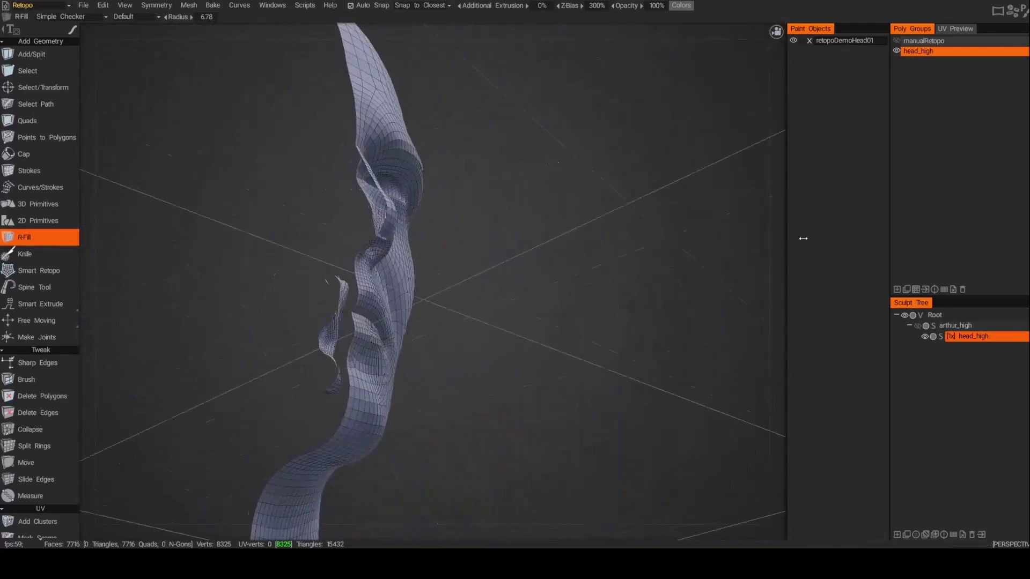
left_click(918, 325)
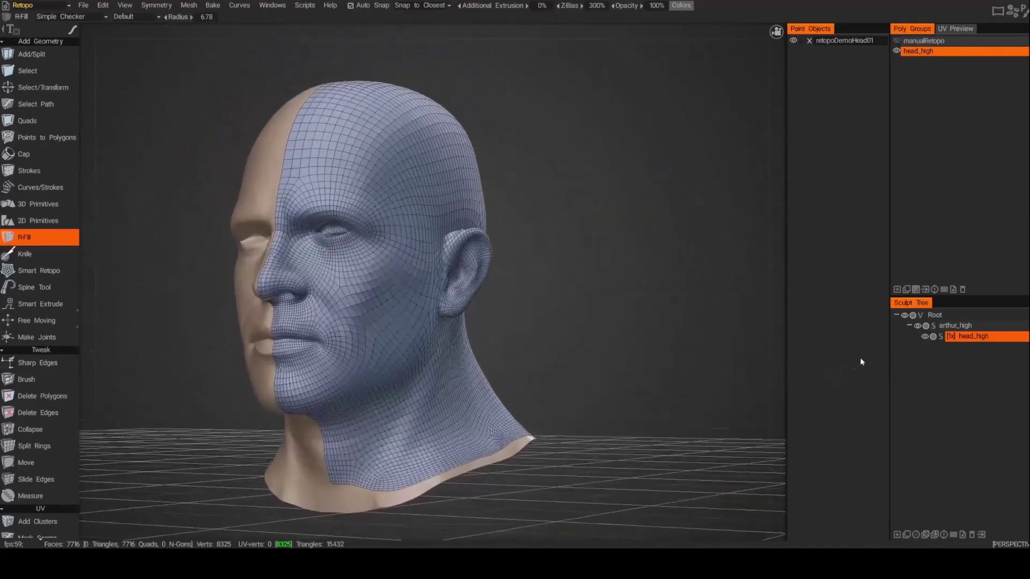
left_click_drag(772, 335, 745, 328)
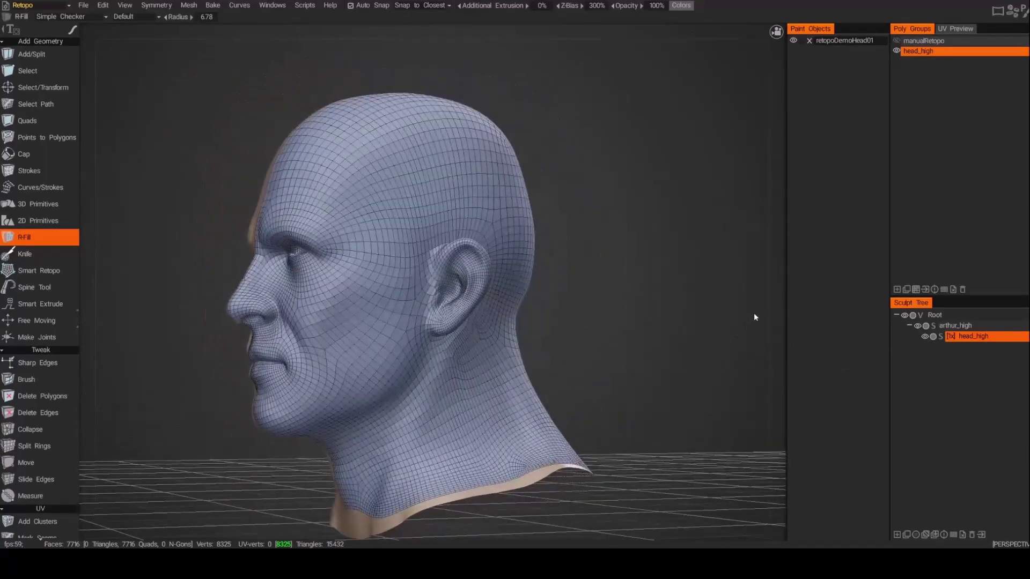
left_click_drag(762, 305, 771, 302)
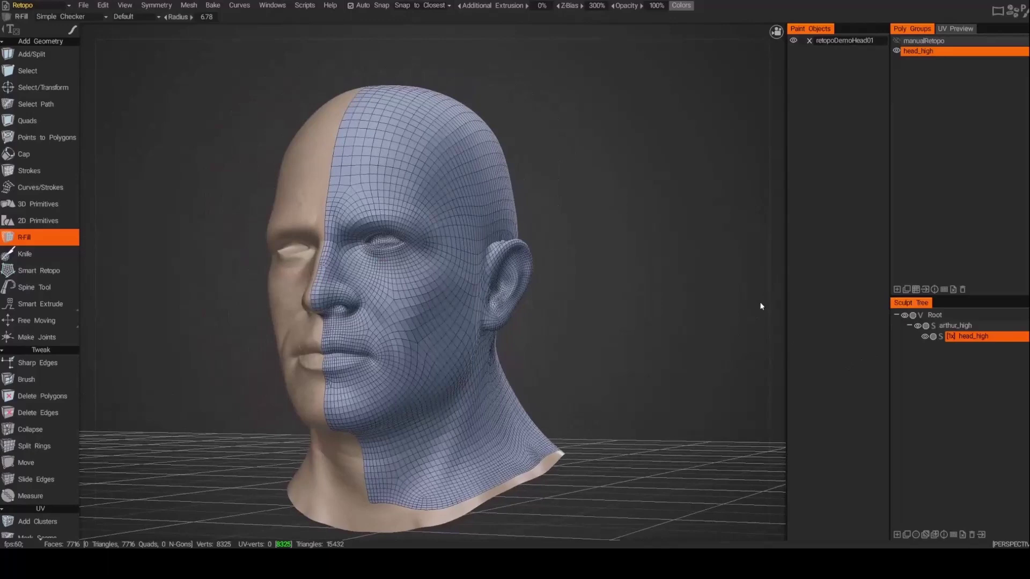